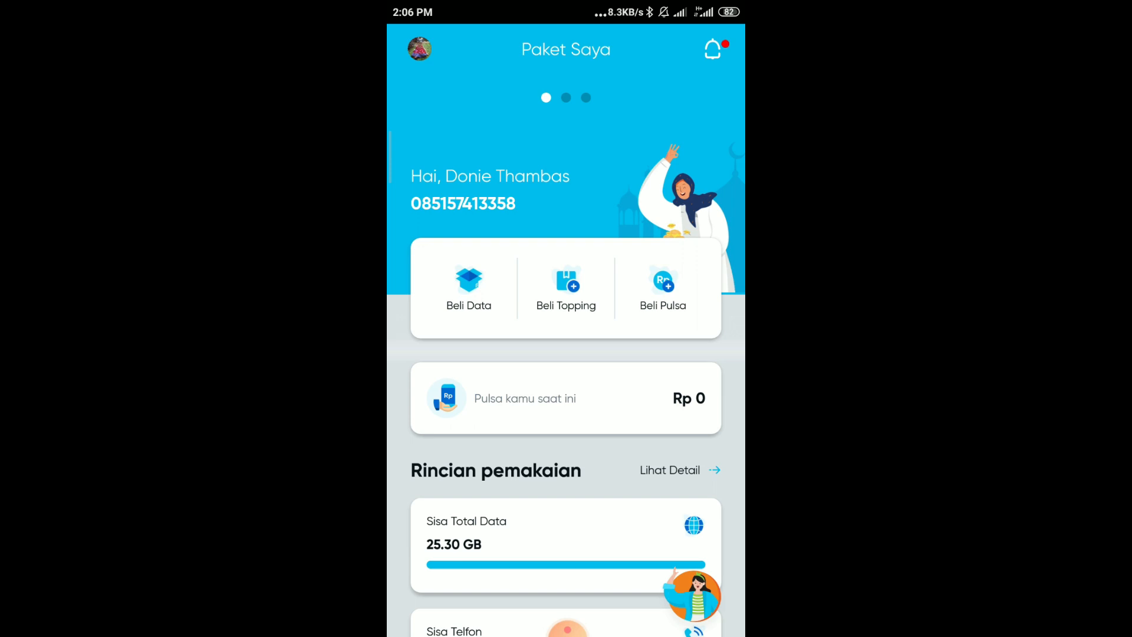
# Step: Scroll the by.U Paket Saya page and go to Beli Topping
pyautogui.scroll(-3, 566, 413)
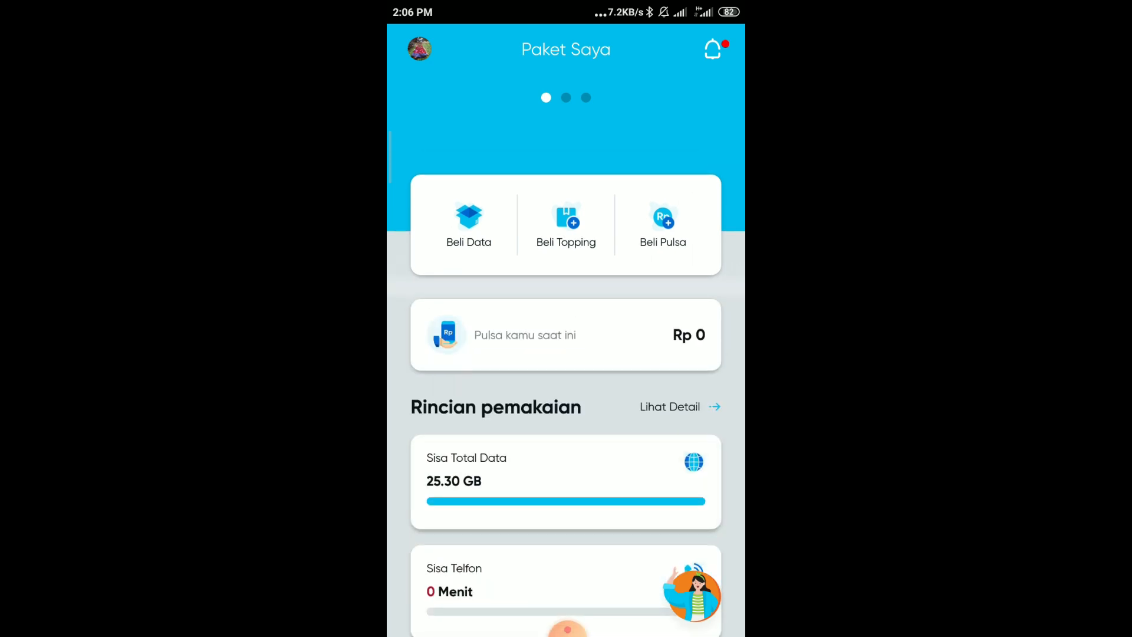
pyautogui.scroll(-3, 566, 412)
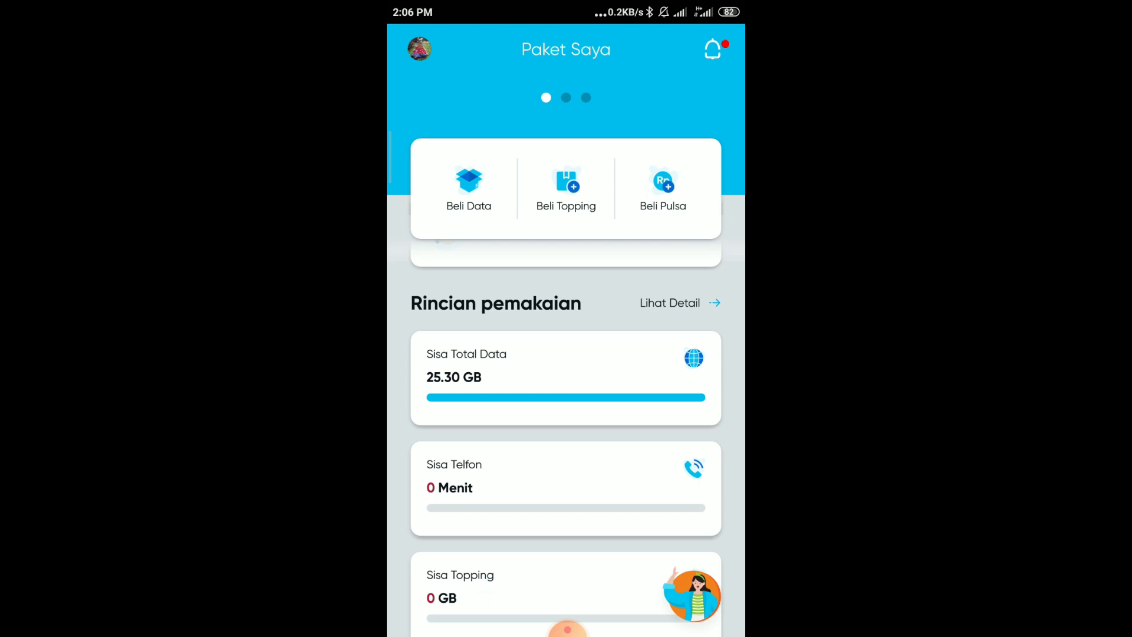
pyautogui.hscroll(5, 566, 412)
pyautogui.hscroll(-5, 566, 413)
pyautogui.click(566, 189)
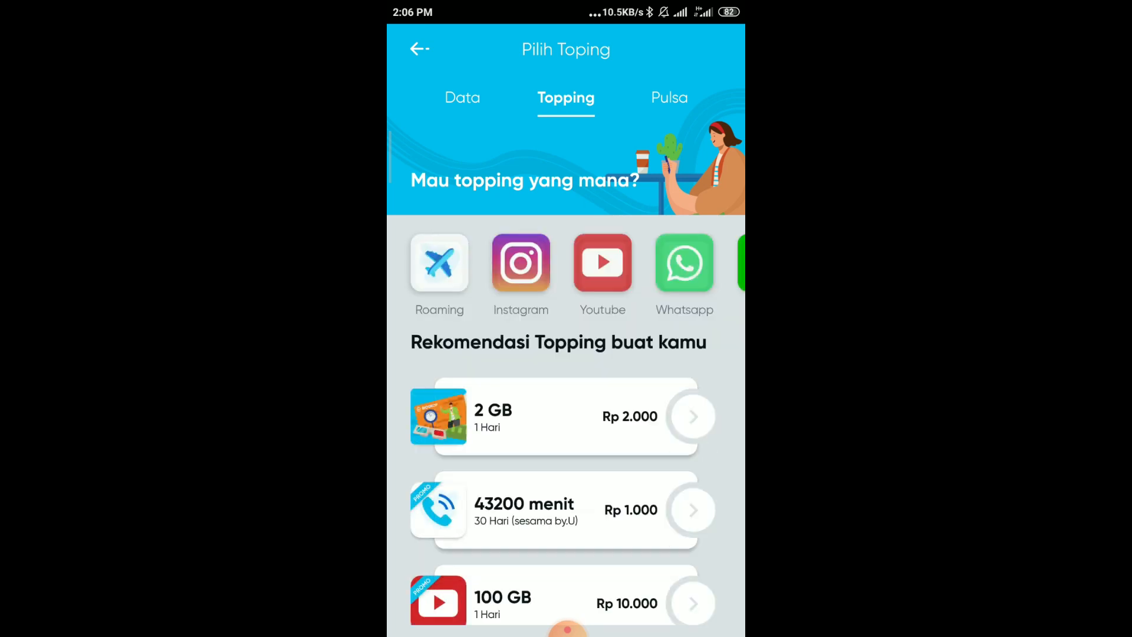
# Step: Scroll through the Rekomendasi Topping packages, such as 12 GB Viu, 3 GB Instagram and 2 GB Twitter
pyautogui.scroll(-1, 563, 495)
pyautogui.scroll(-1, 563, 495)
pyautogui.scroll(1, 563, 495)
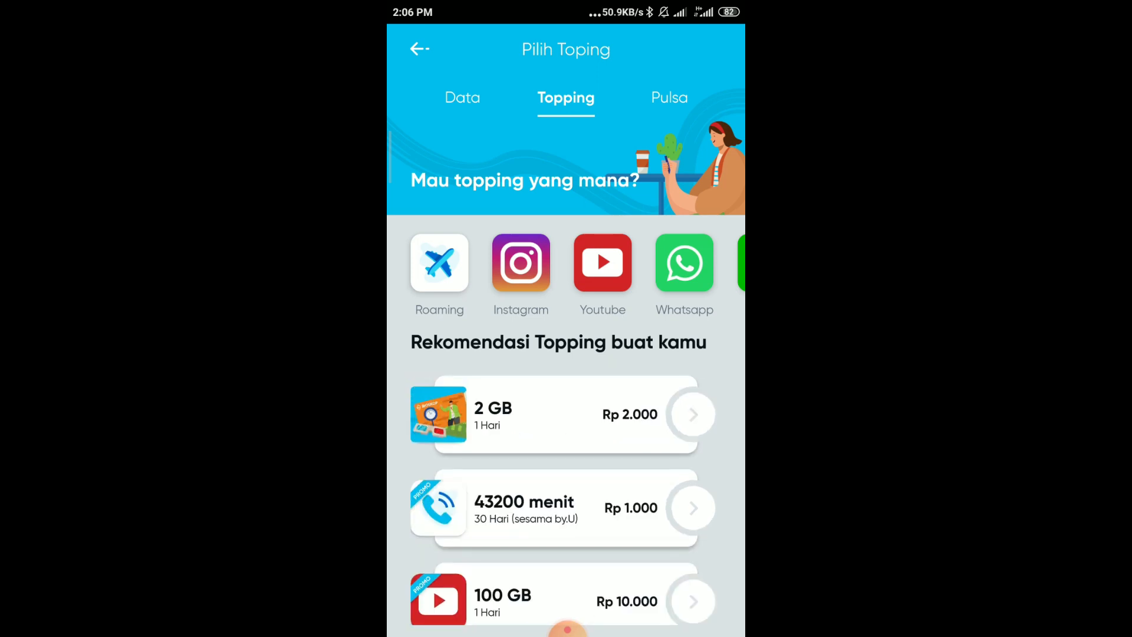
pyautogui.scroll(-2, 563, 495)
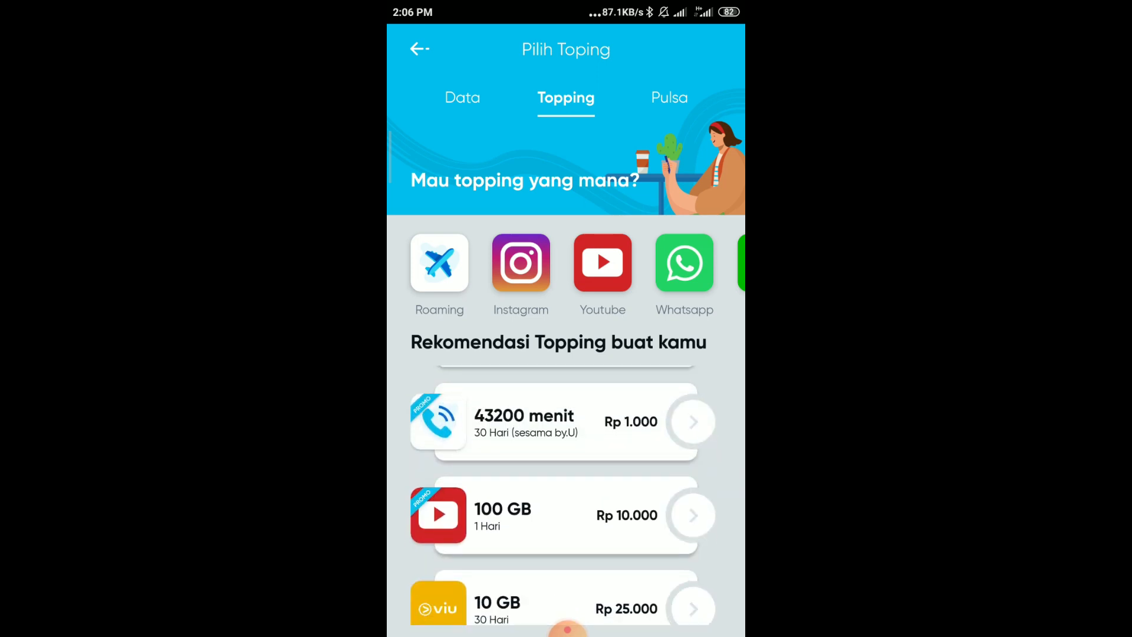
pyautogui.scroll(-1, 563, 496)
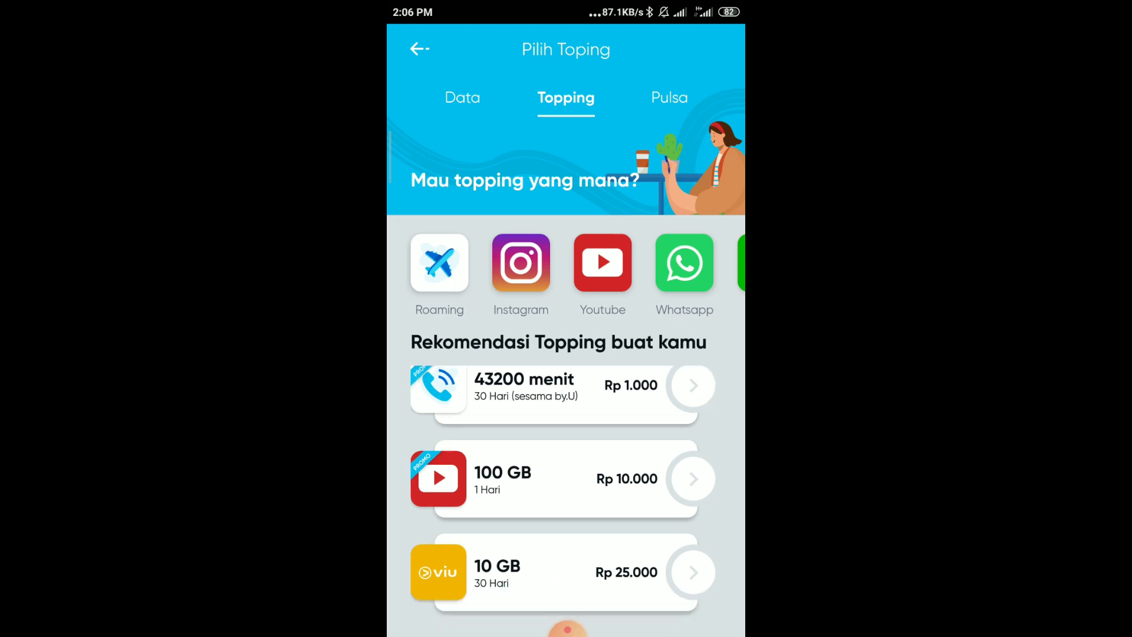
pyautogui.scroll(-2, 563, 495)
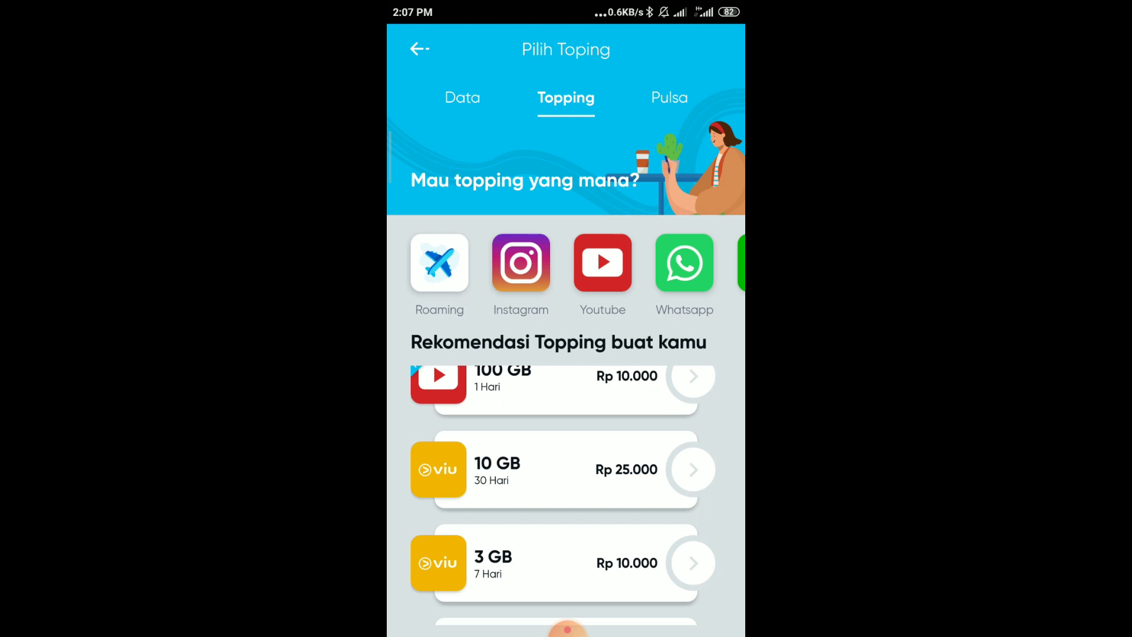
pyautogui.scroll(-5, 563, 495)
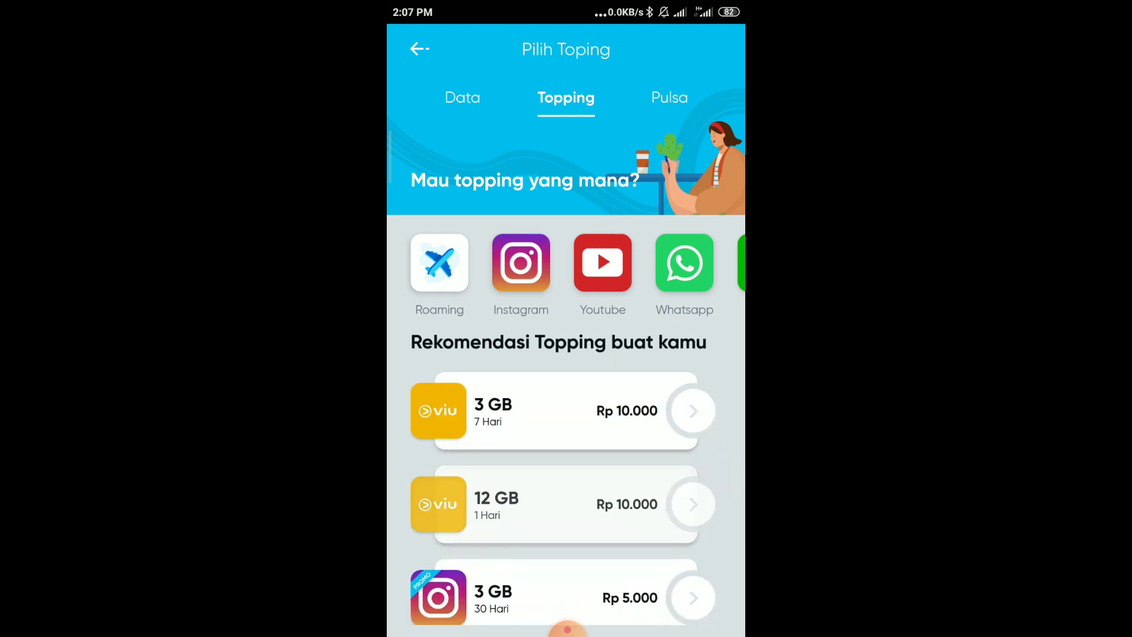
pyautogui.scroll(-1, 563, 496)
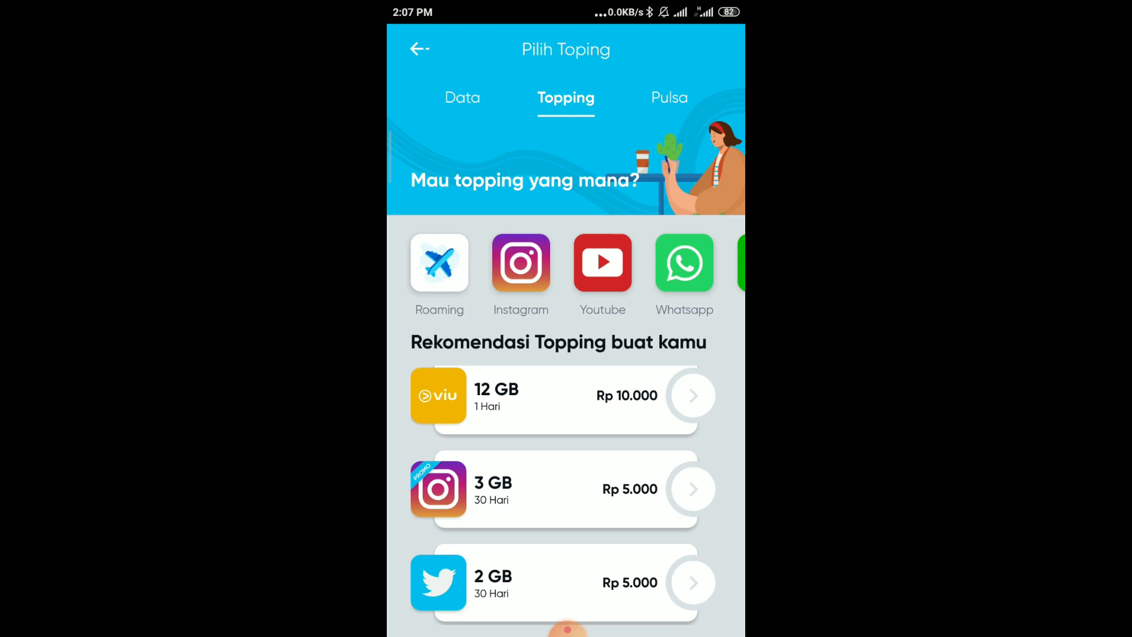
pyautogui.scroll(-3, 563, 495)
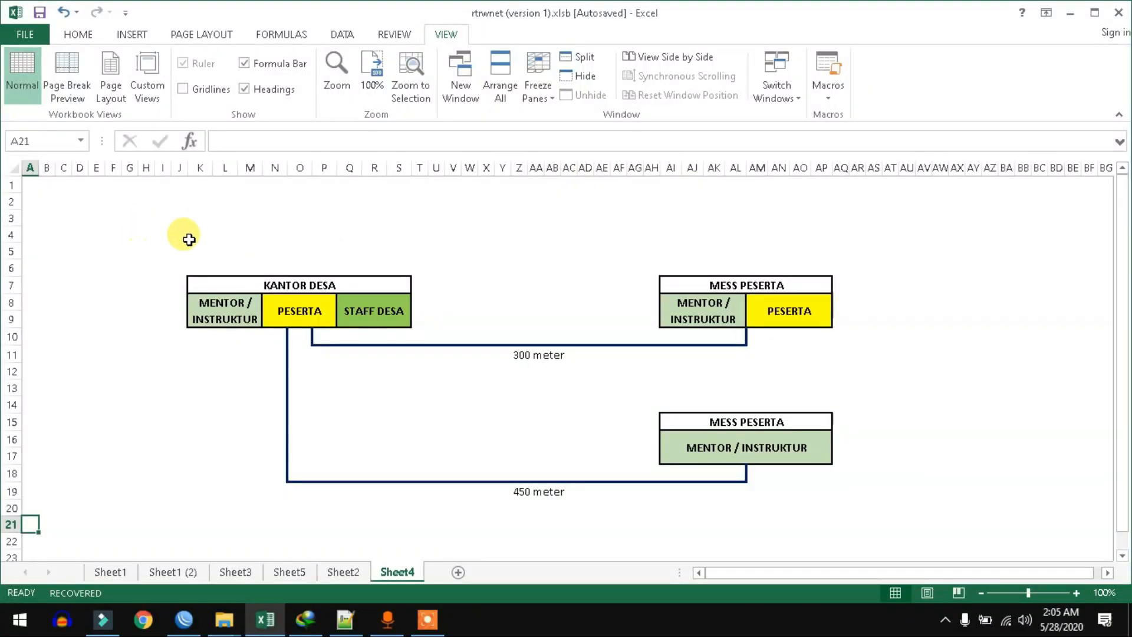
pyautogui.click(163, 250)
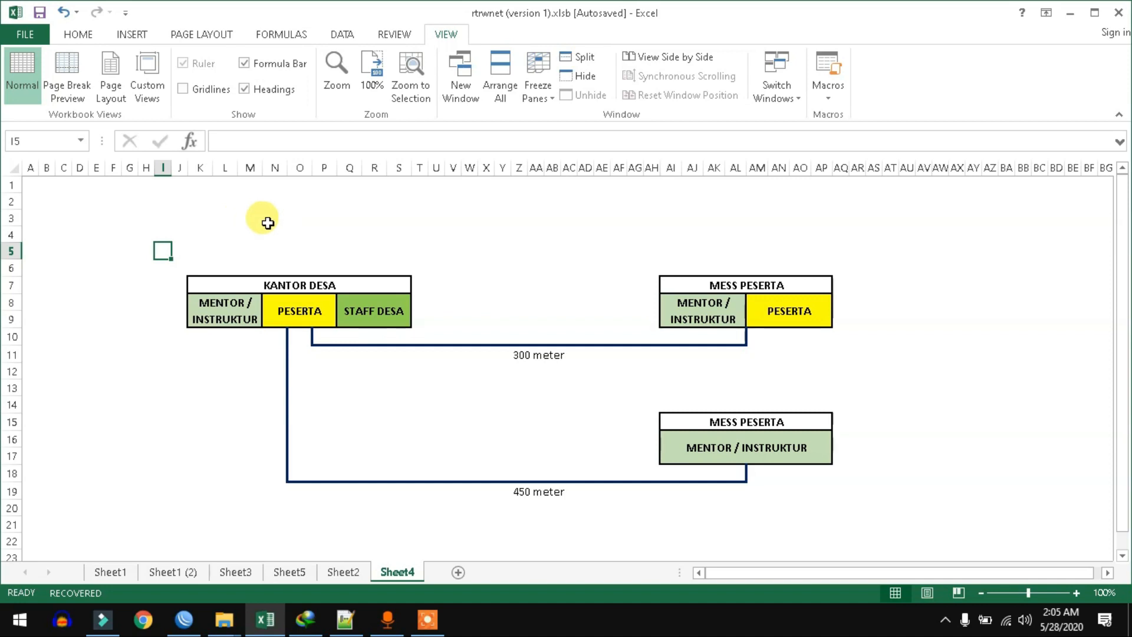
pyautogui.click(223, 305)
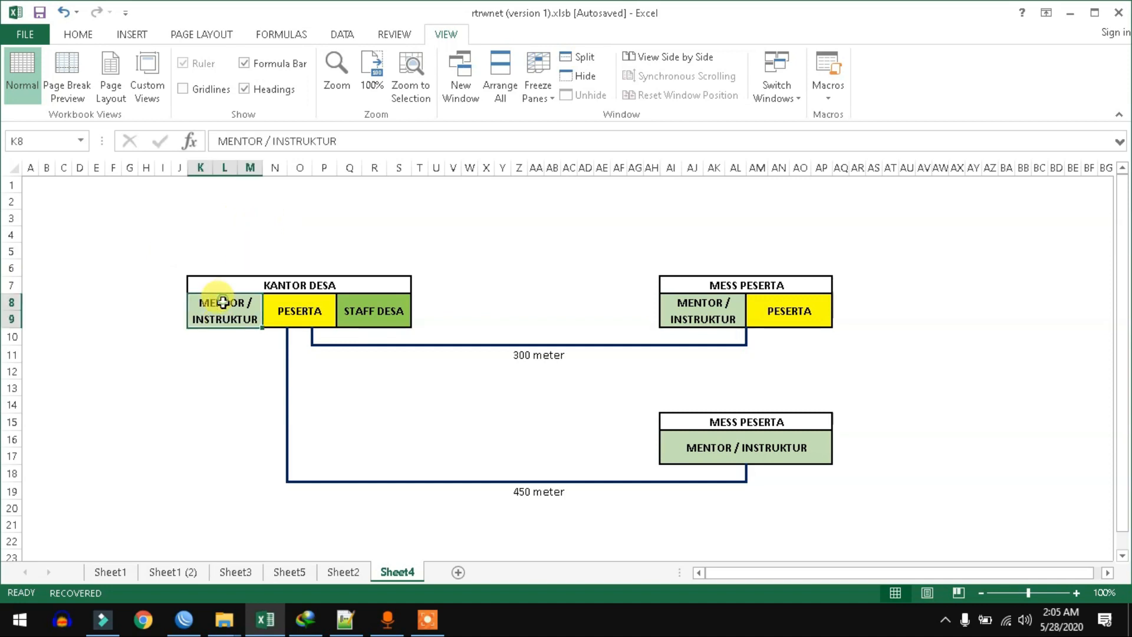
pyautogui.click(224, 250)
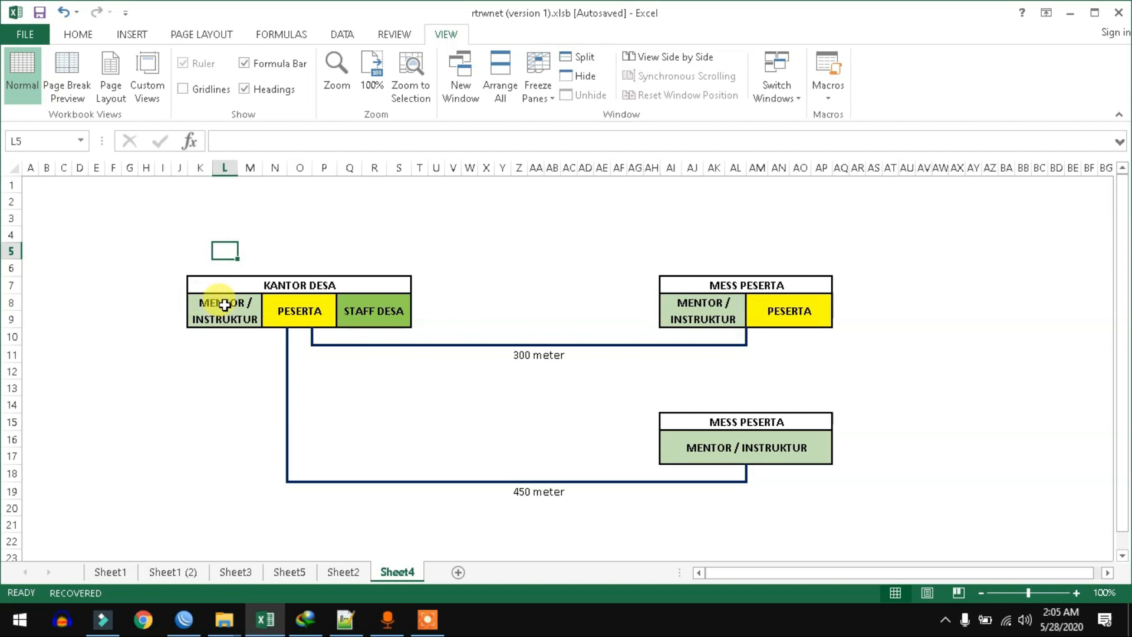
pyautogui.click(303, 304)
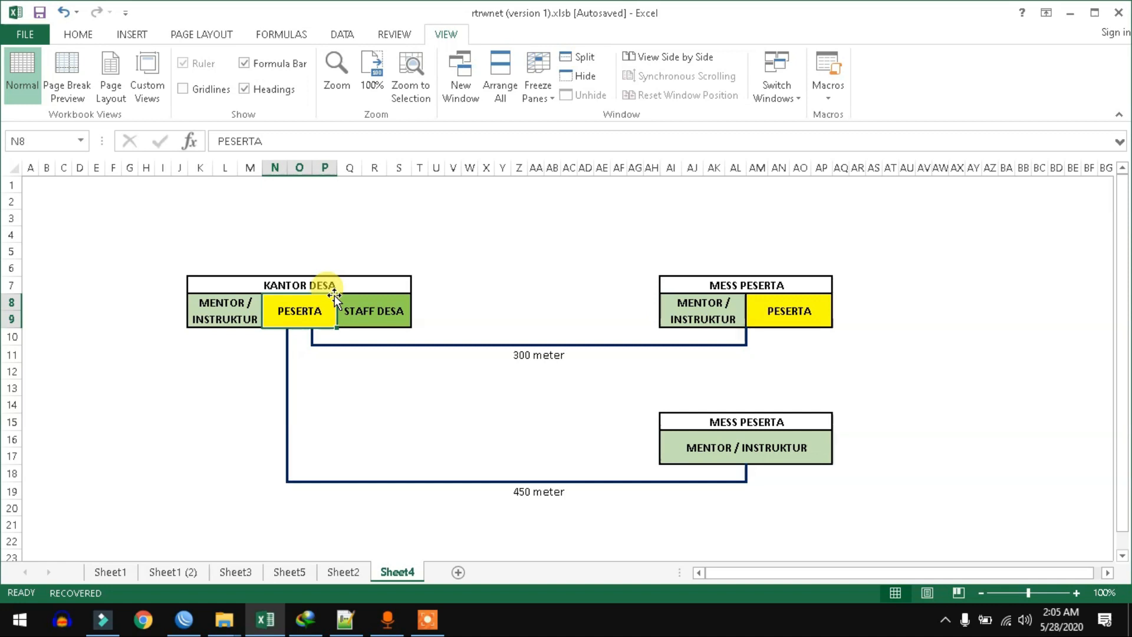
pyautogui.click(367, 306)
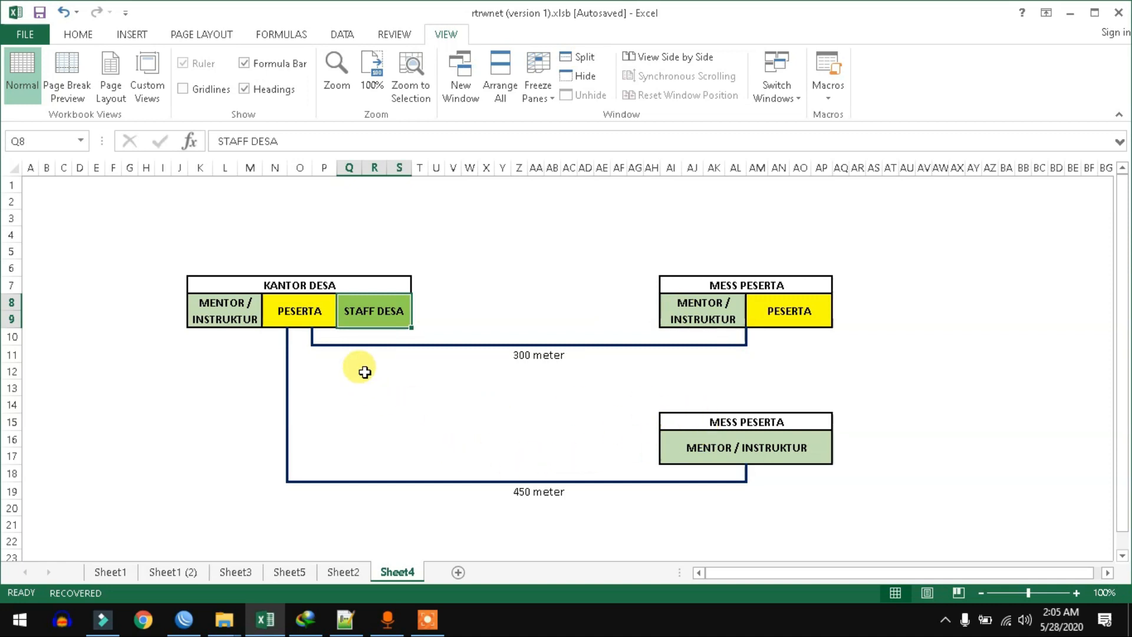
pyautogui.moveTo(739, 336); pyautogui.dragTo(323, 338)
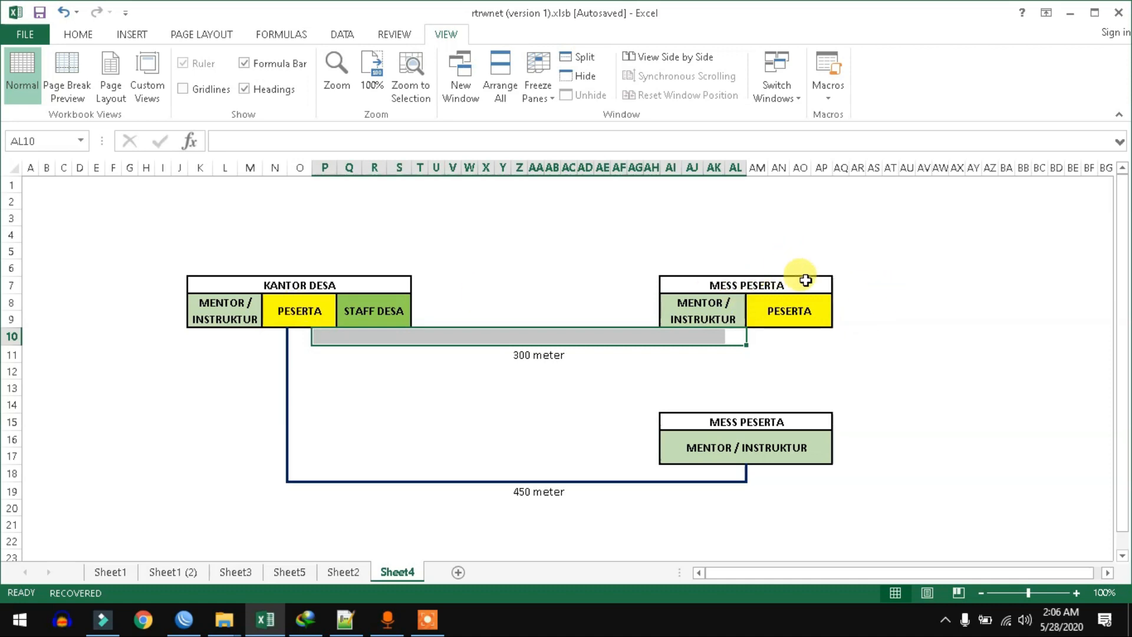
pyautogui.click(792, 251)
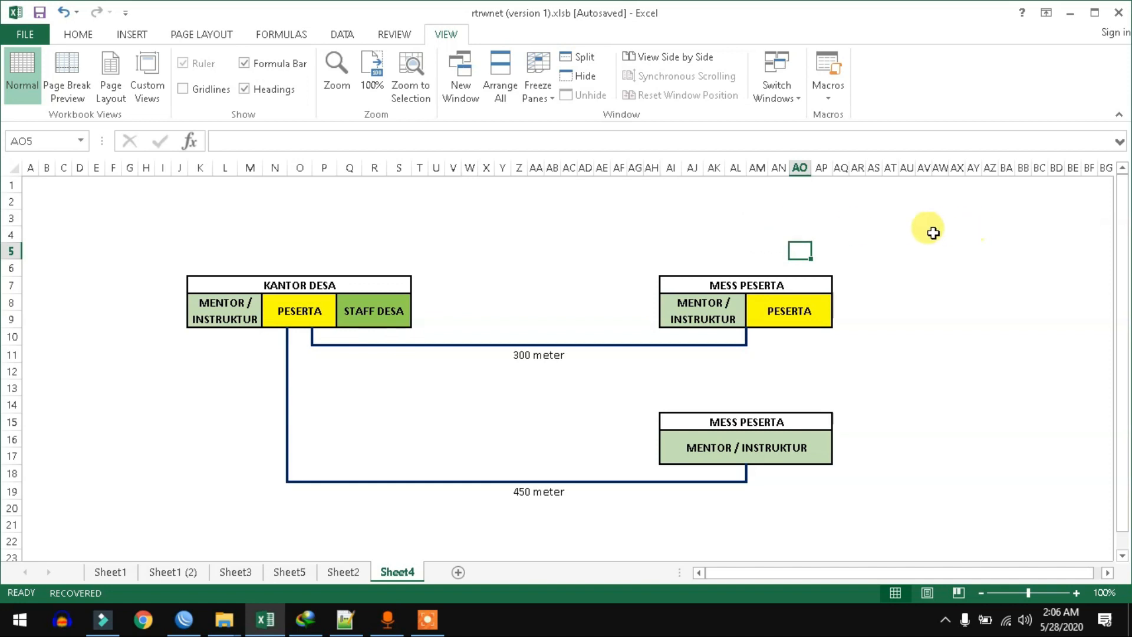
pyautogui.click(867, 262)
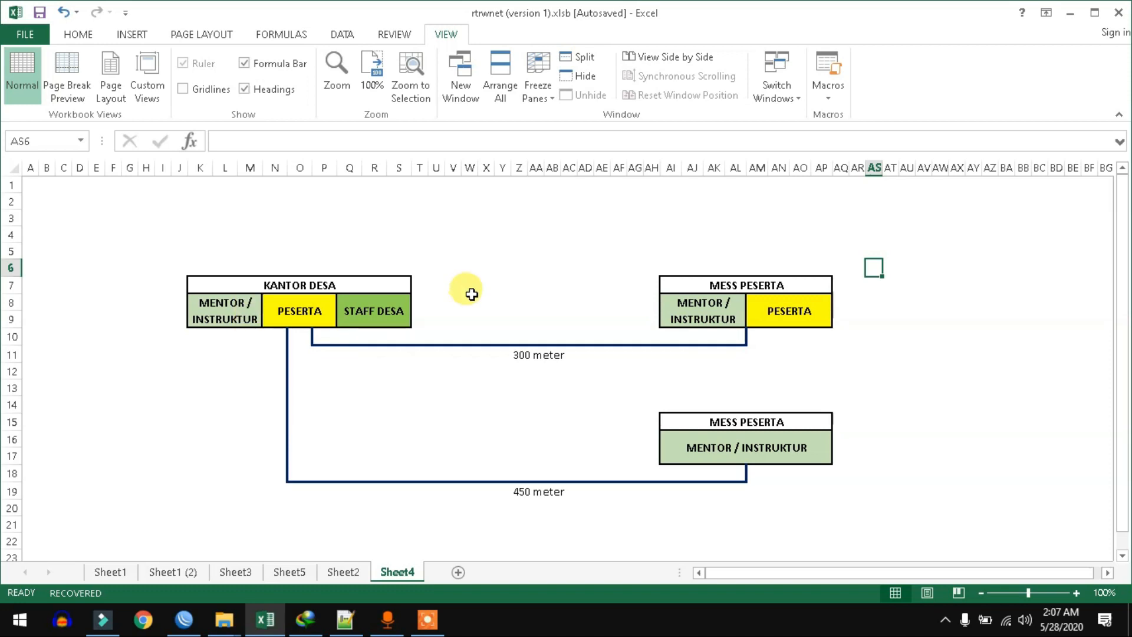
pyautogui.click(229, 306)
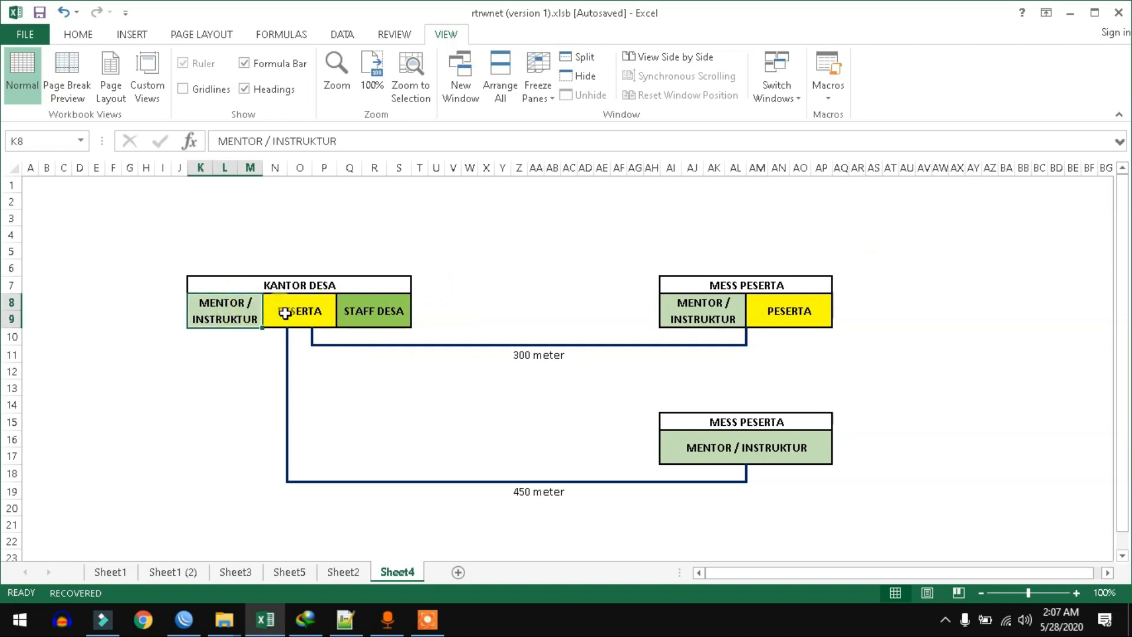
pyautogui.moveTo(295, 306); pyautogui.dragTo(228, 311)
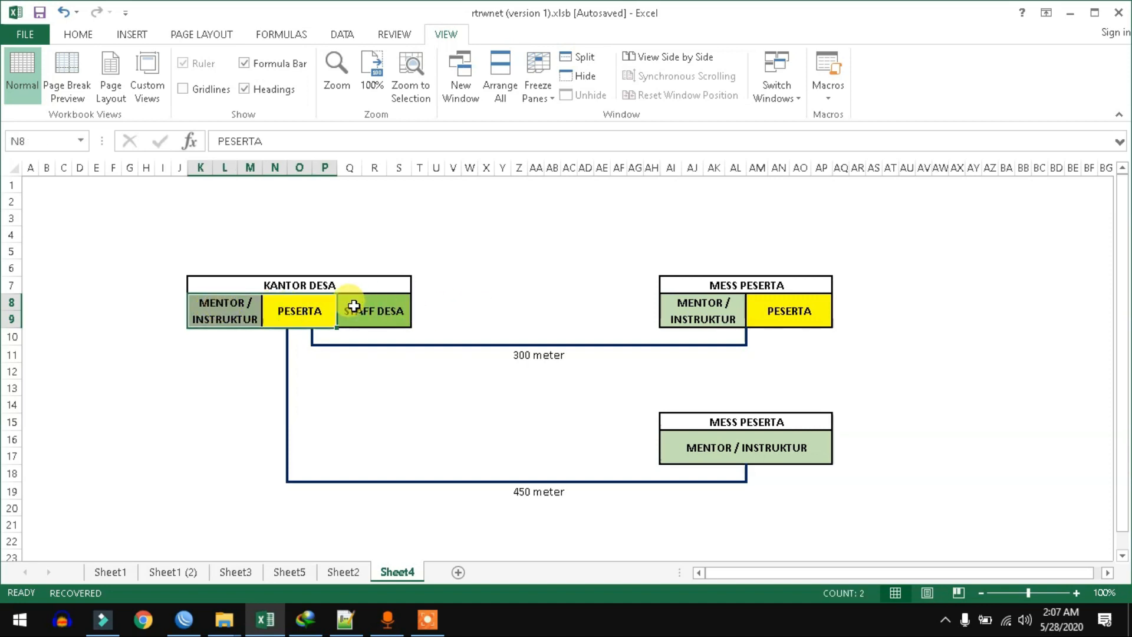
pyautogui.click(382, 305)
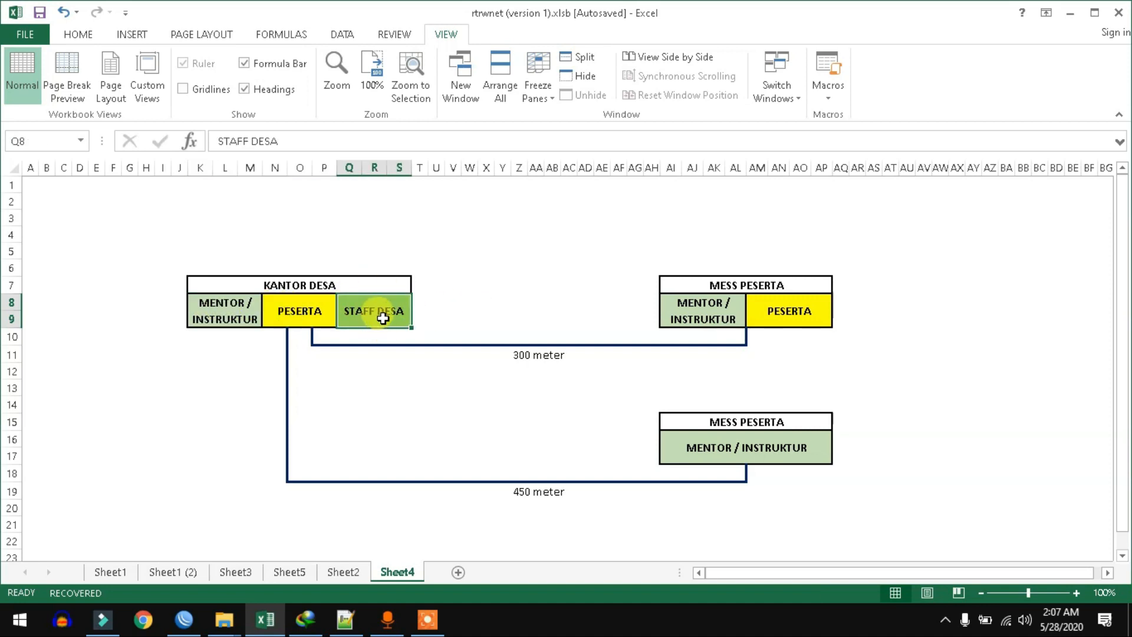
pyautogui.click(469, 302)
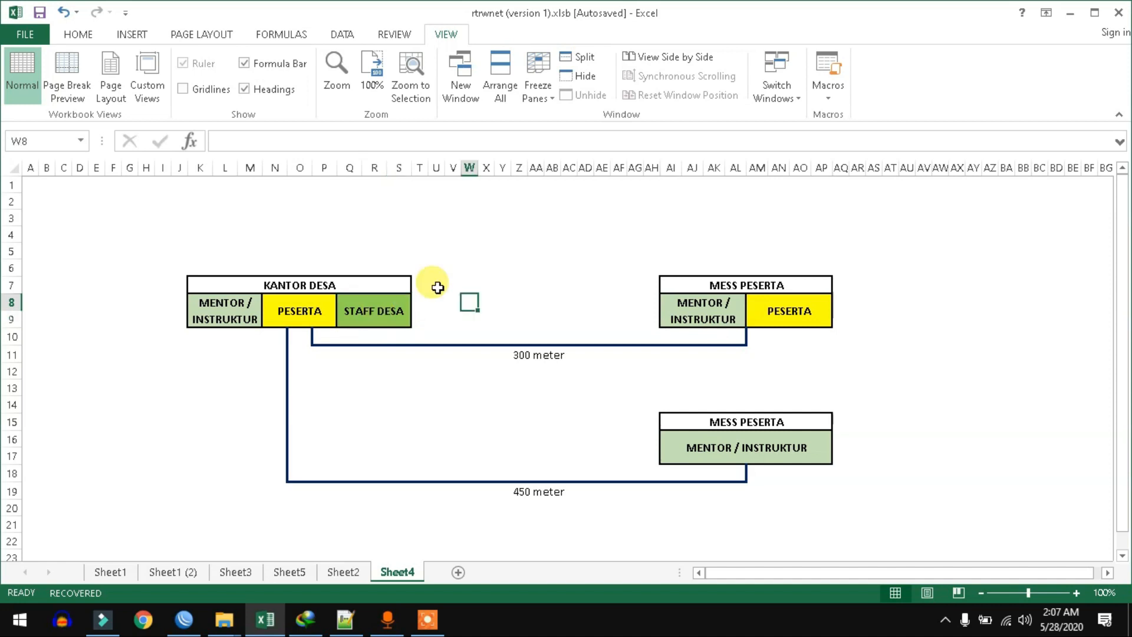
pyautogui.click(424, 297)
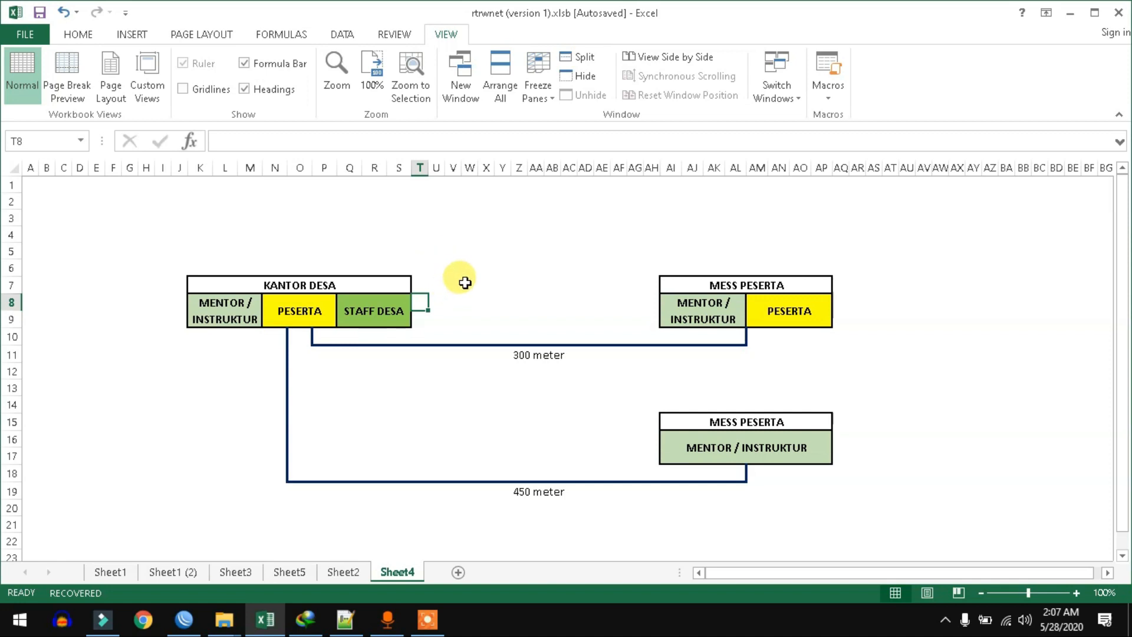
pyautogui.click(300, 307)
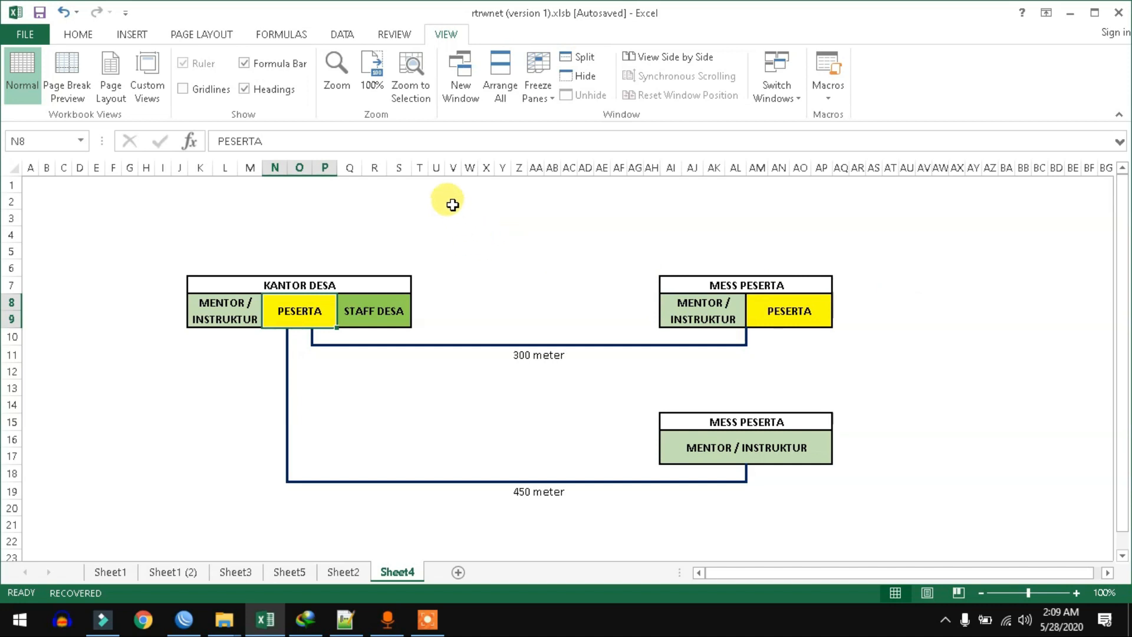
# Step: Starting in K1, note that peserta tidak bisa akses medsos and peserta tidak bisa akses server desa
pyautogui.click(203, 189)
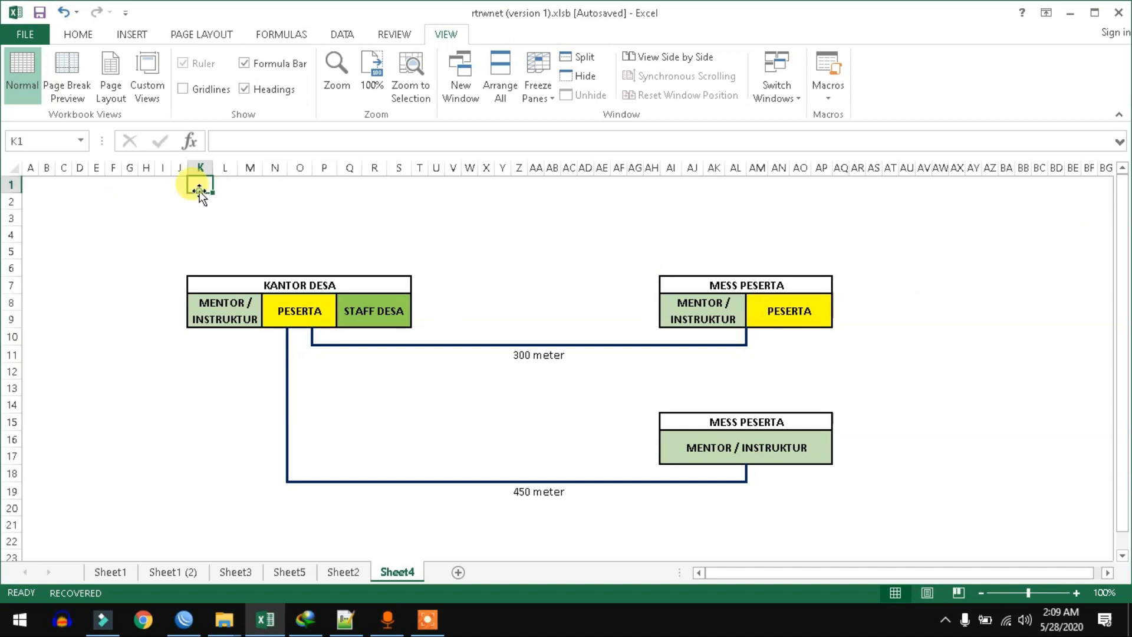
pyautogui.write("'- peserta tida")
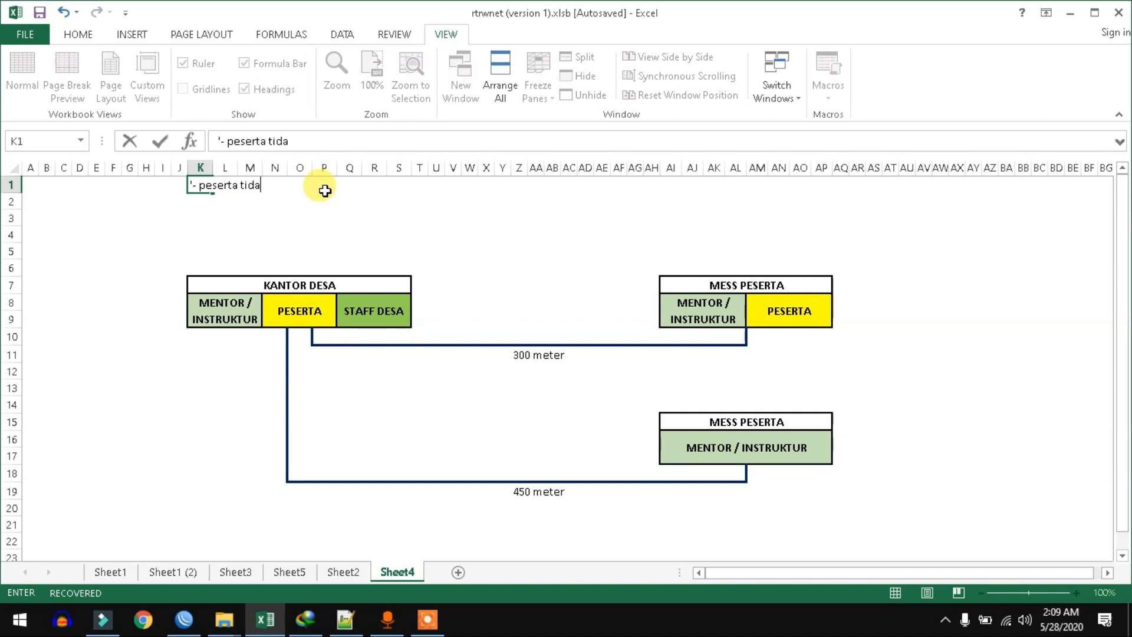
pyautogui.write('k bisa akses me')
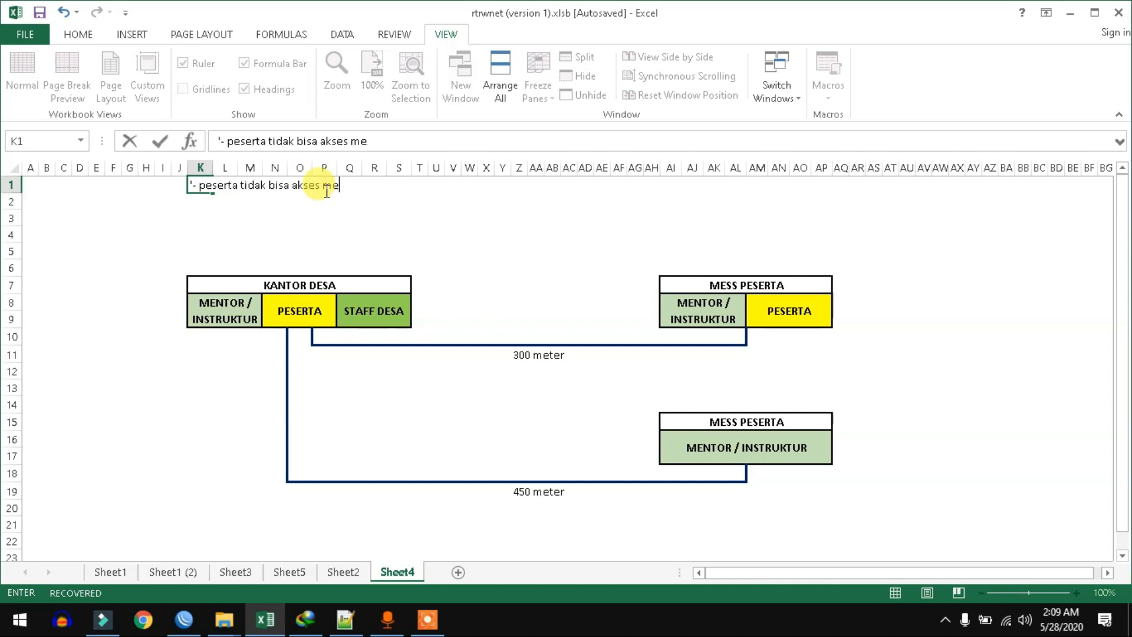
pyautogui.write('dsos')
pyautogui.press('Return')
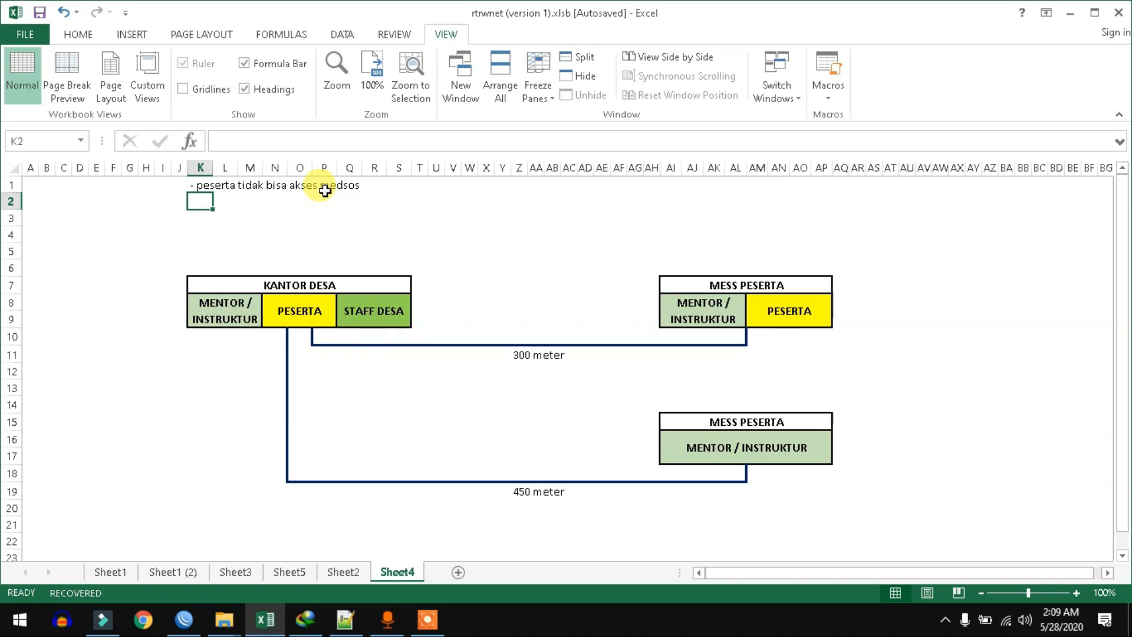
pyautogui.write("'peser")
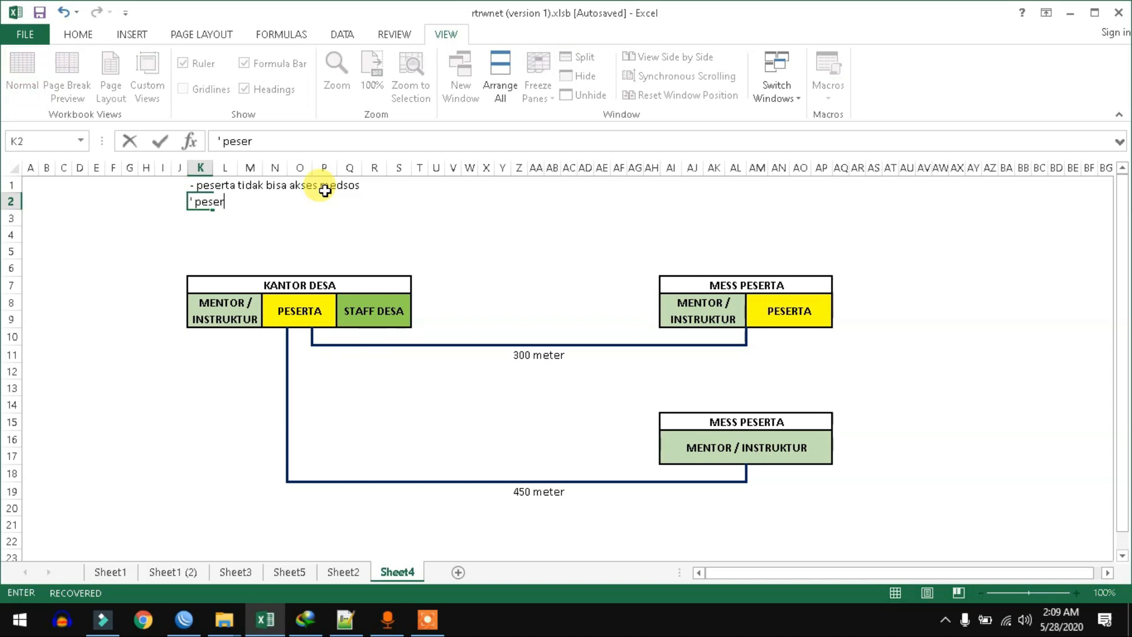
pyautogui.press('BackSpace')
pyautogui.press('BackSpace')
pyautogui.press('BackSpace')
pyautogui.write('- peserta tidak bisa akses s')
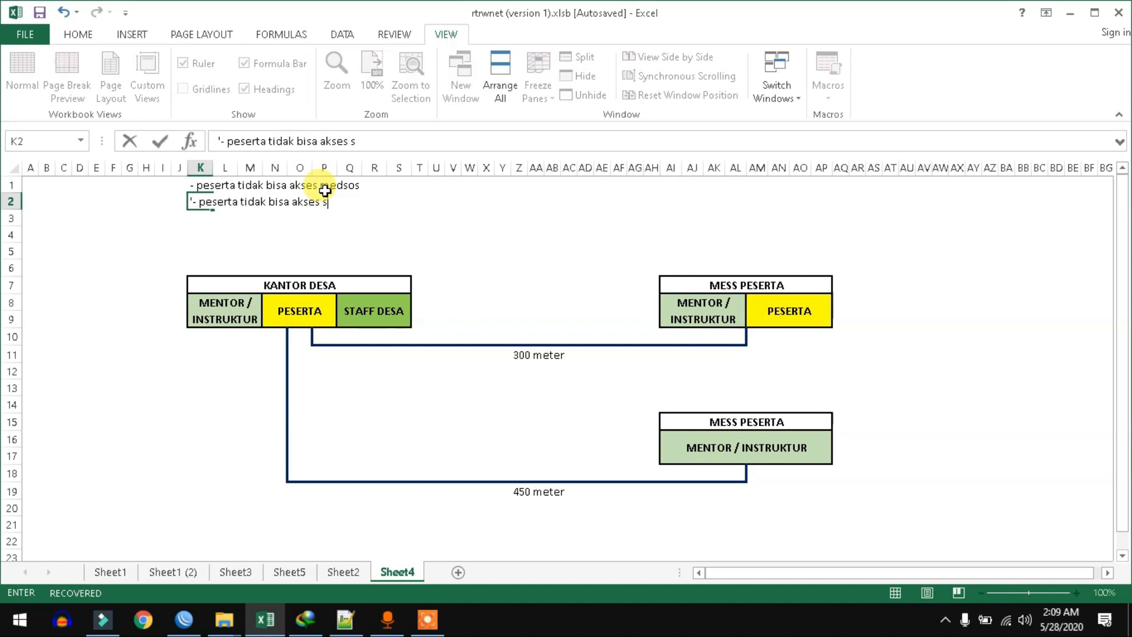
pyautogui.write('erver desa')
pyautogui.press('Return')
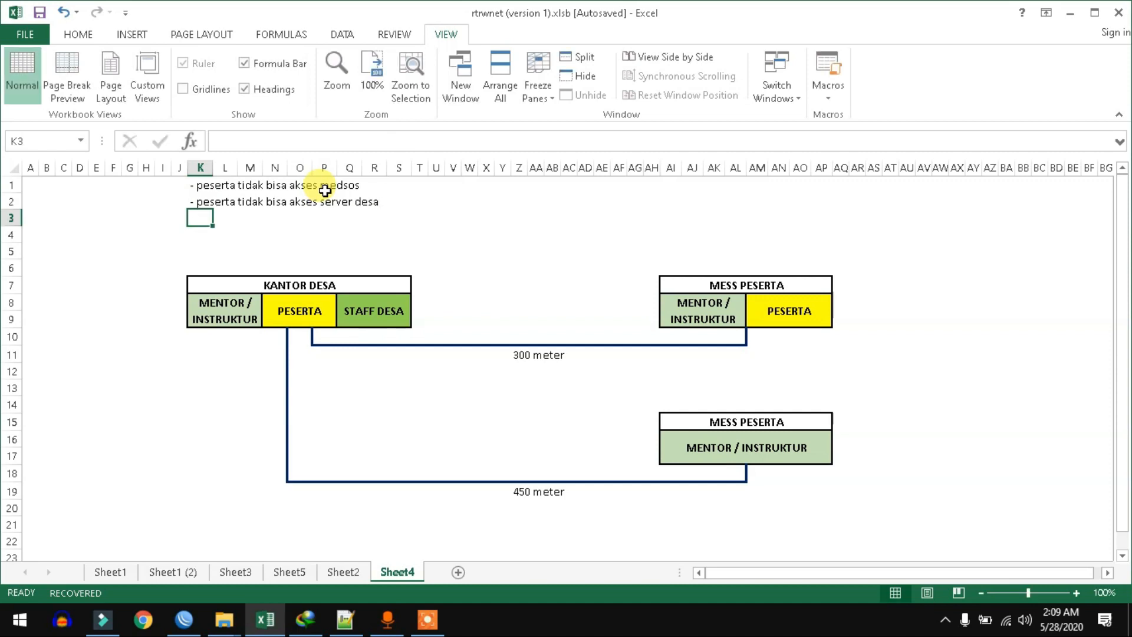
# Step: Add the note '- mentor / instruktur tidak bisa akses server desa' below, then point out the PESERTA group
pyautogui.write("'-")
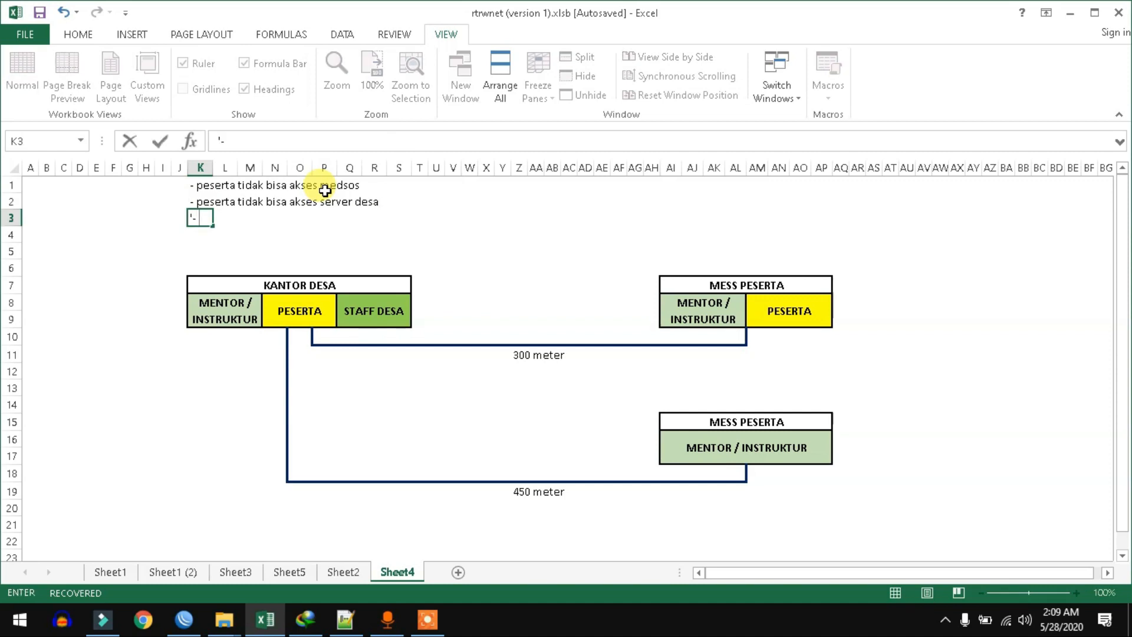
pyautogui.write(' mentor / instruktur tidak bi')
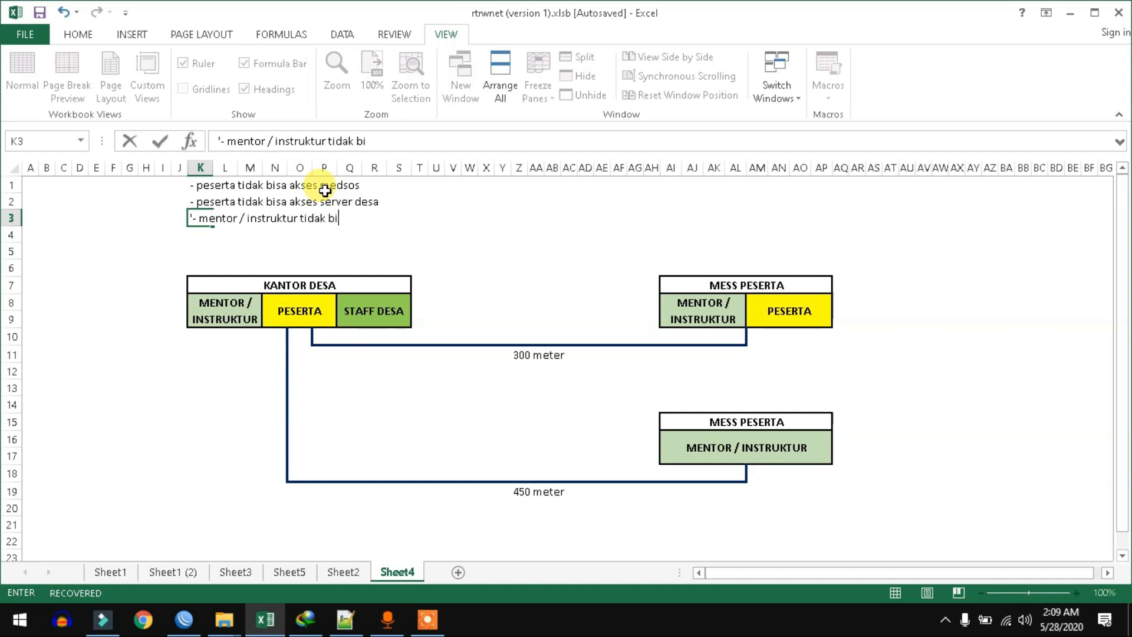
pyautogui.write('kses server desa')
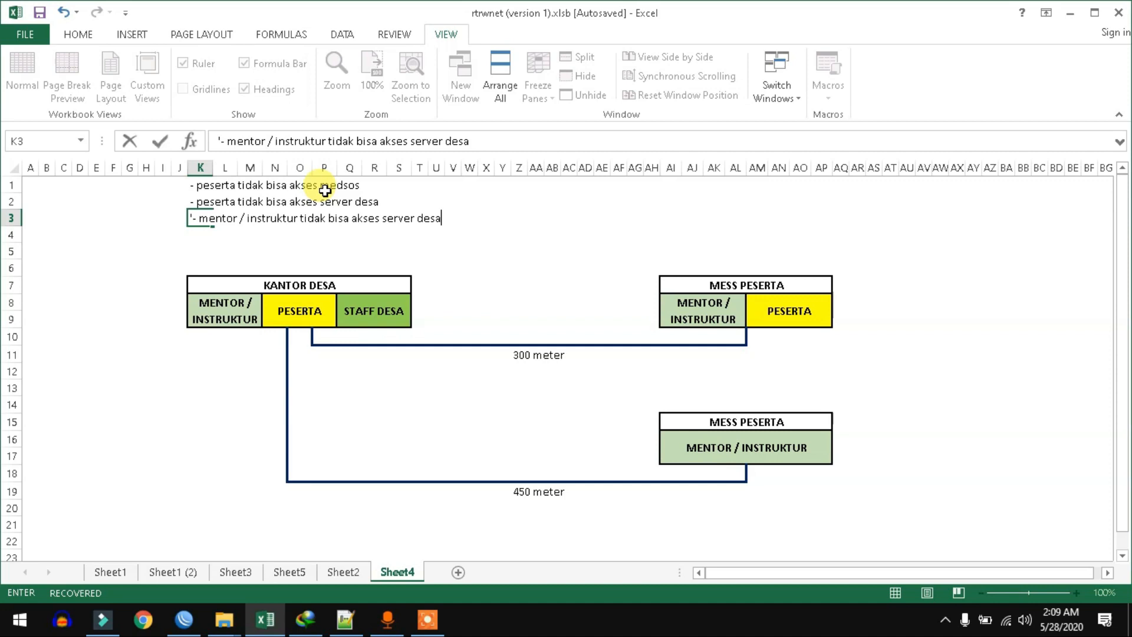
pyautogui.press('Return')
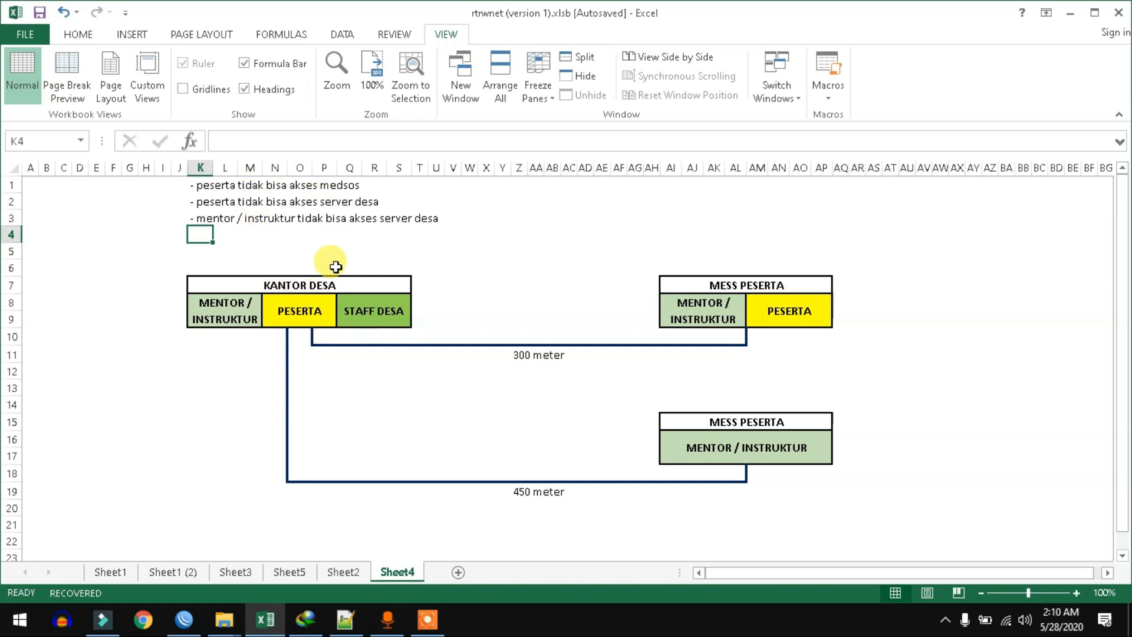
pyautogui.click(298, 313)
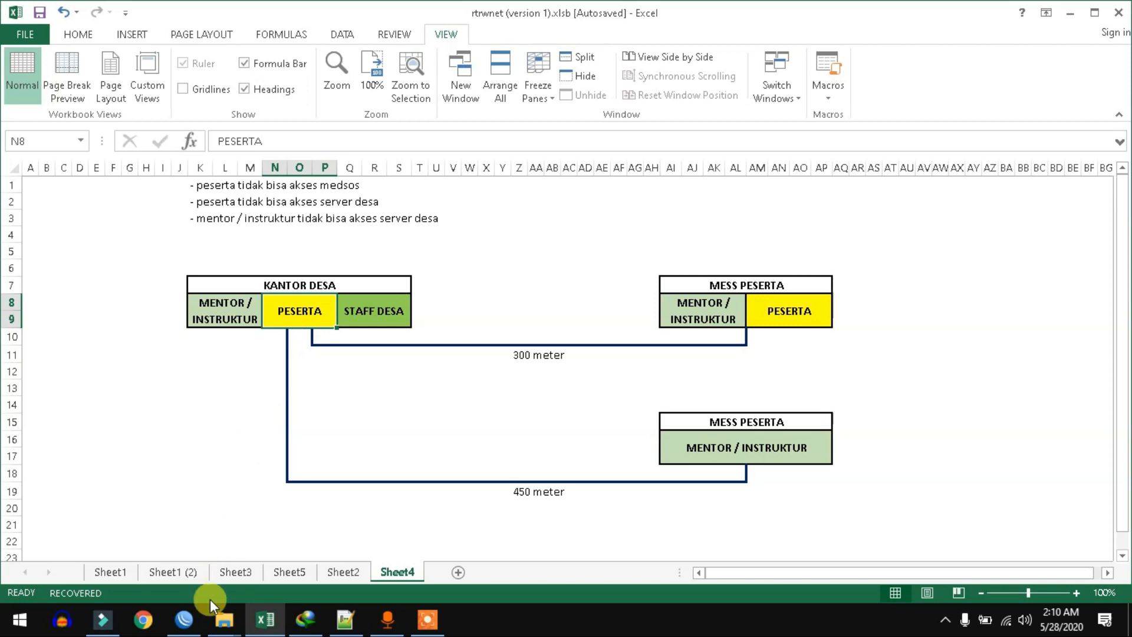
# Step: In WinBox, bring up the router's IP Address List
pyautogui.click(184, 619)
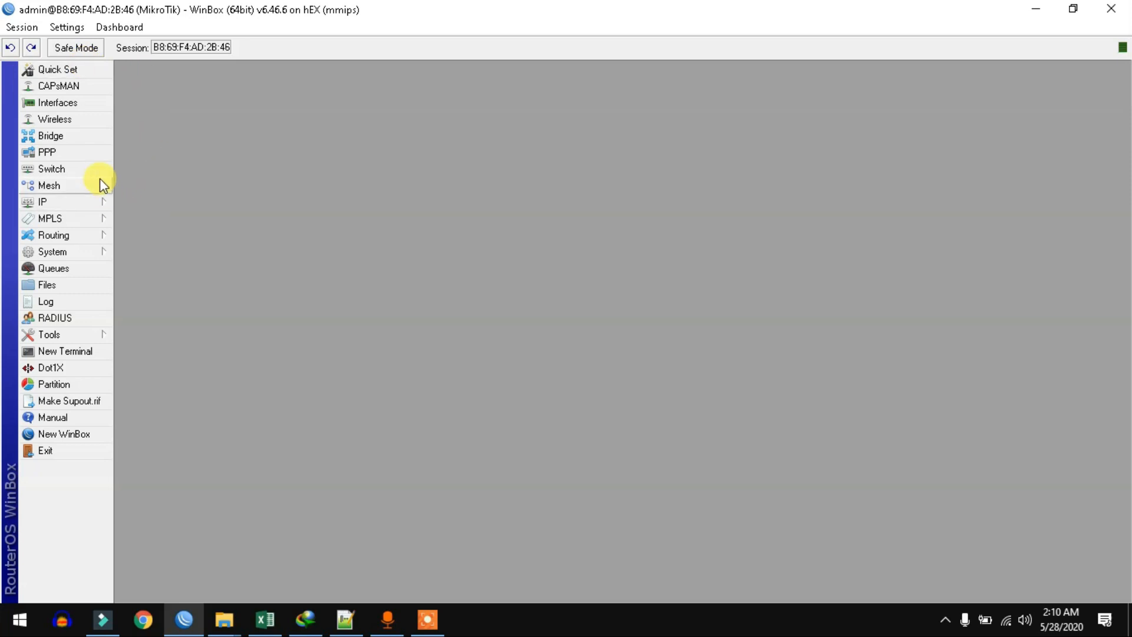
pyautogui.click(76, 202)
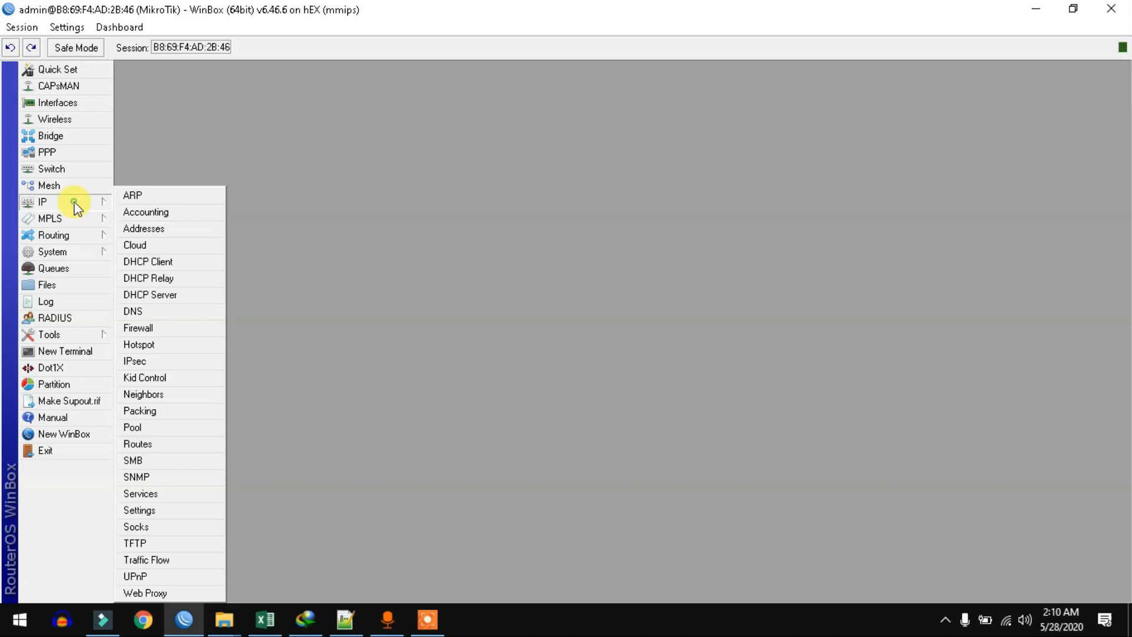
pyautogui.click(149, 227)
pyautogui.moveTo(220, 154); pyautogui.dragTo(383, 52)
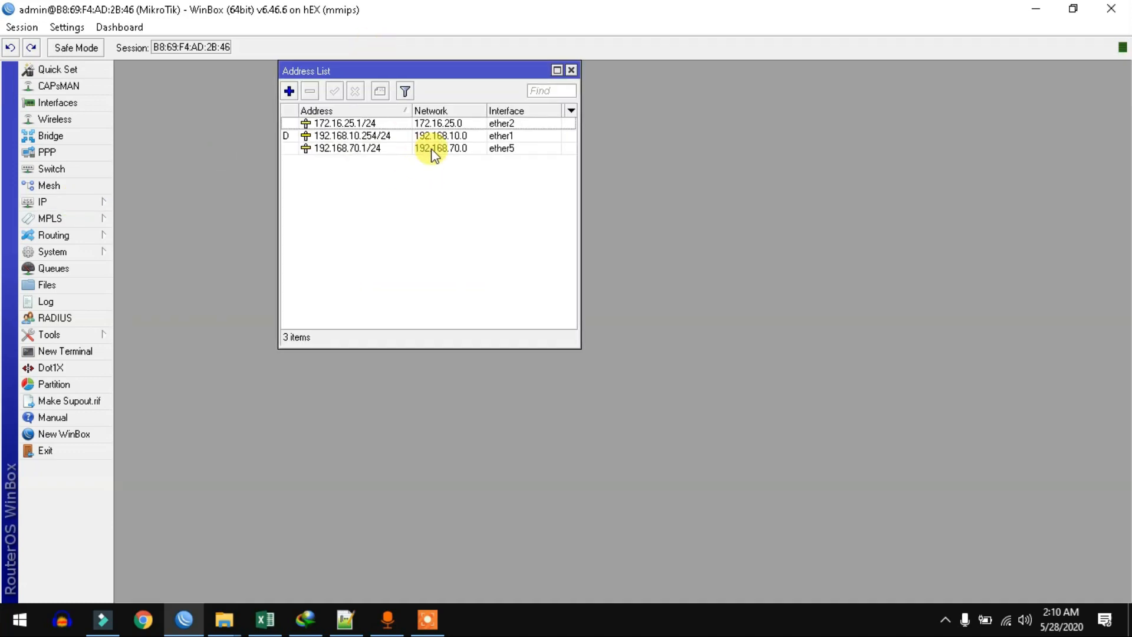
# Step: Comment 172.16.25.1/24 as hotspot and 192.168.70.1/24 as server-desa
pyautogui.click(354, 124)
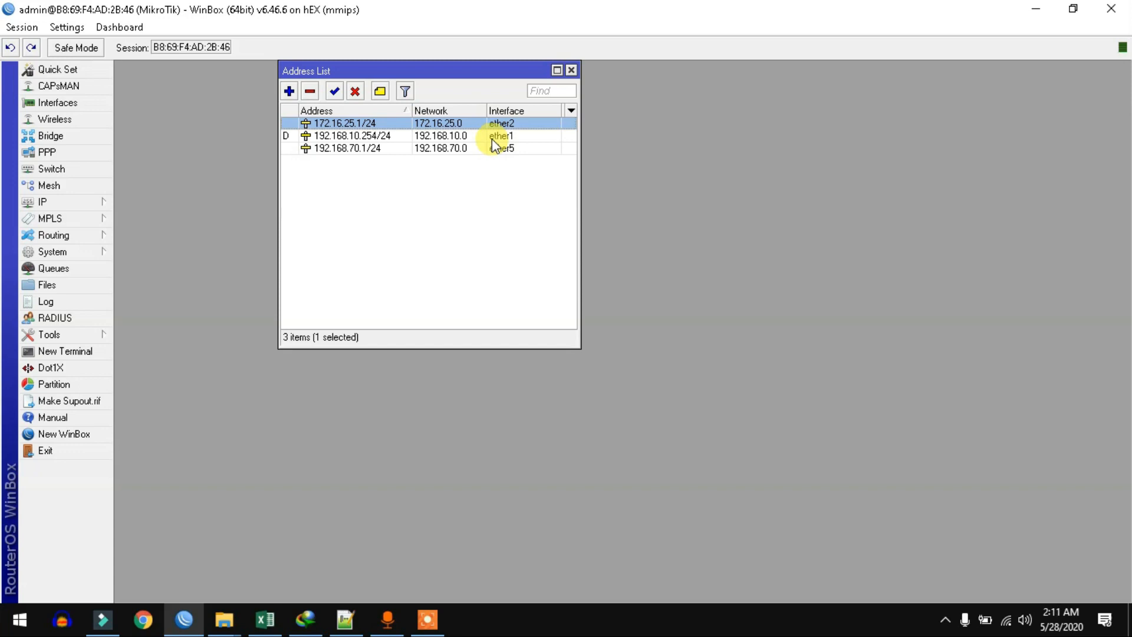
pyautogui.hotkey('ctrl', 'm')
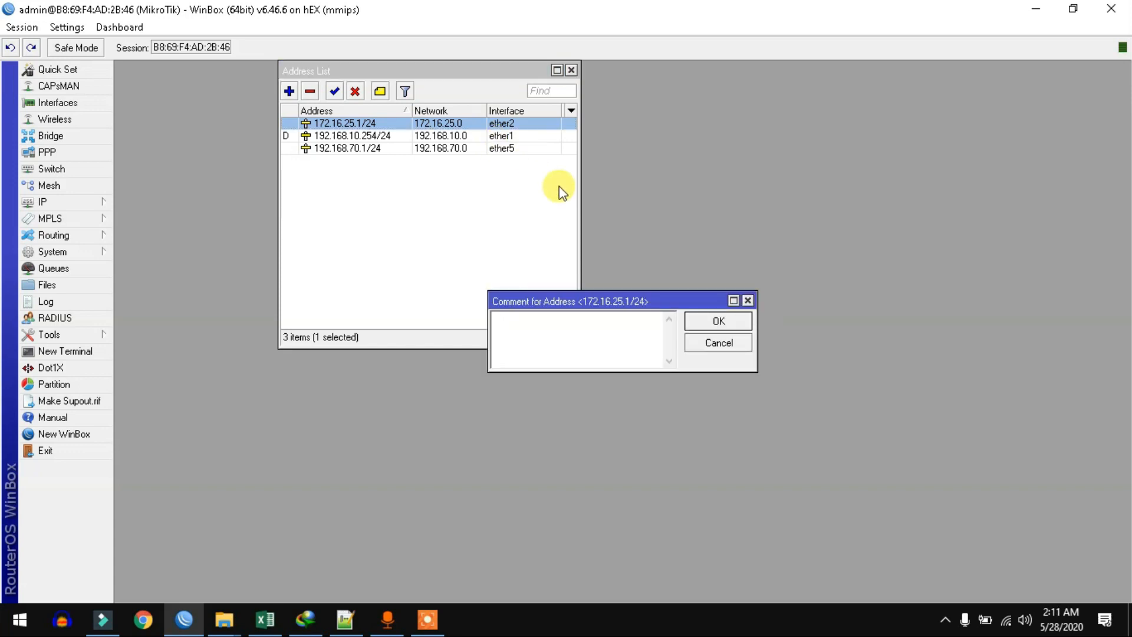
pyautogui.write('hotspot')
pyautogui.press('Return')
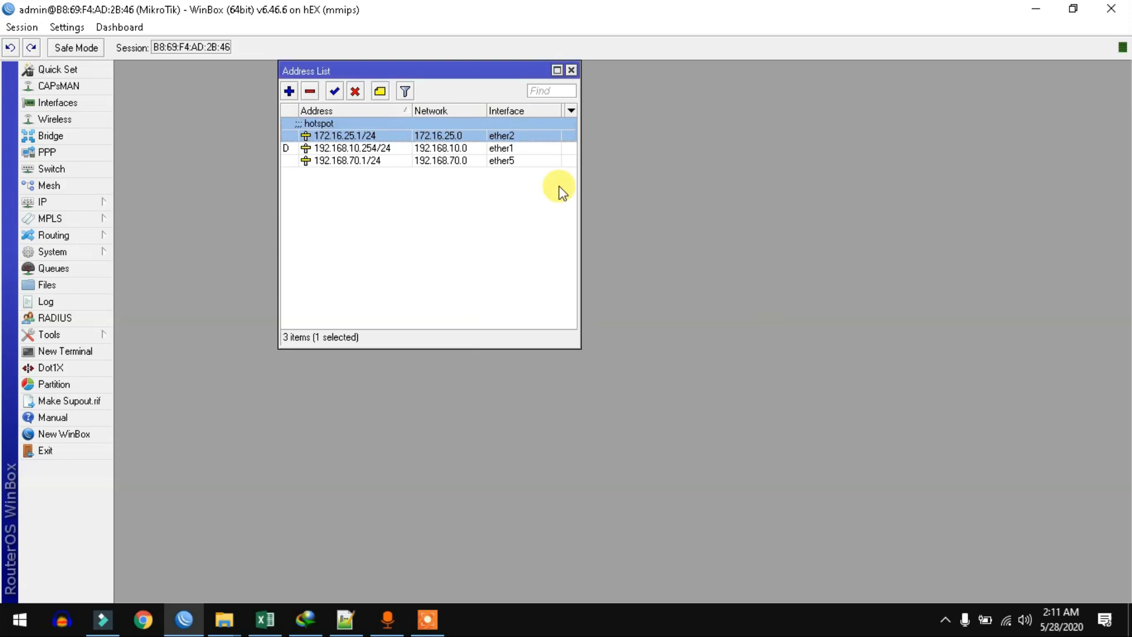
pyautogui.click(424, 152)
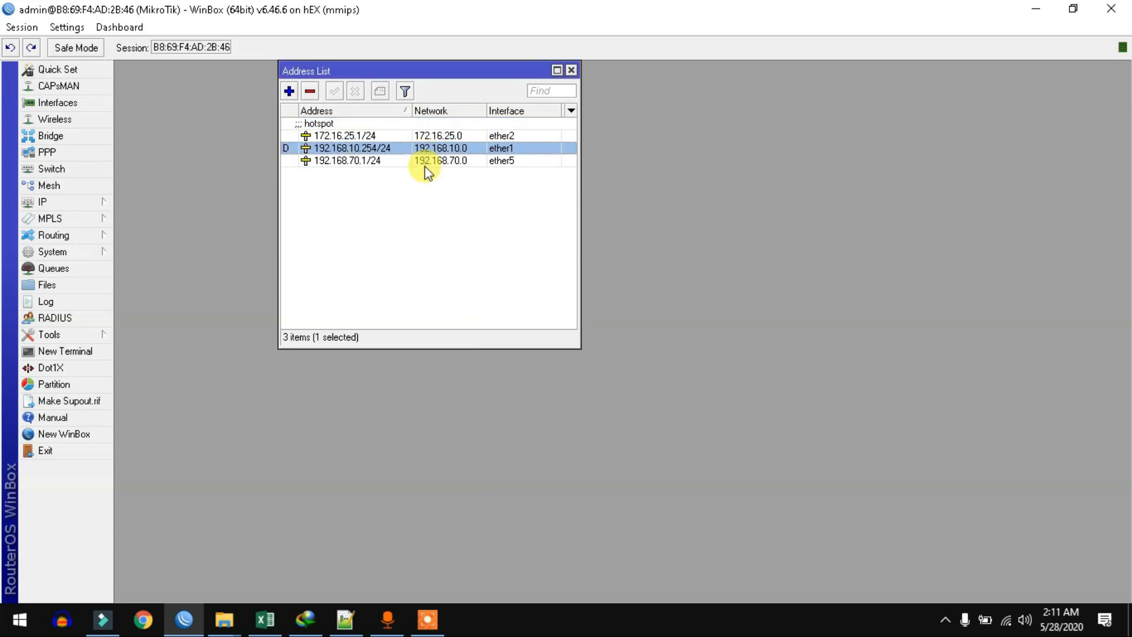
pyautogui.click(428, 162)
pyautogui.hotkey('ctrl', 'm')
pyautogui.write('server-desa')
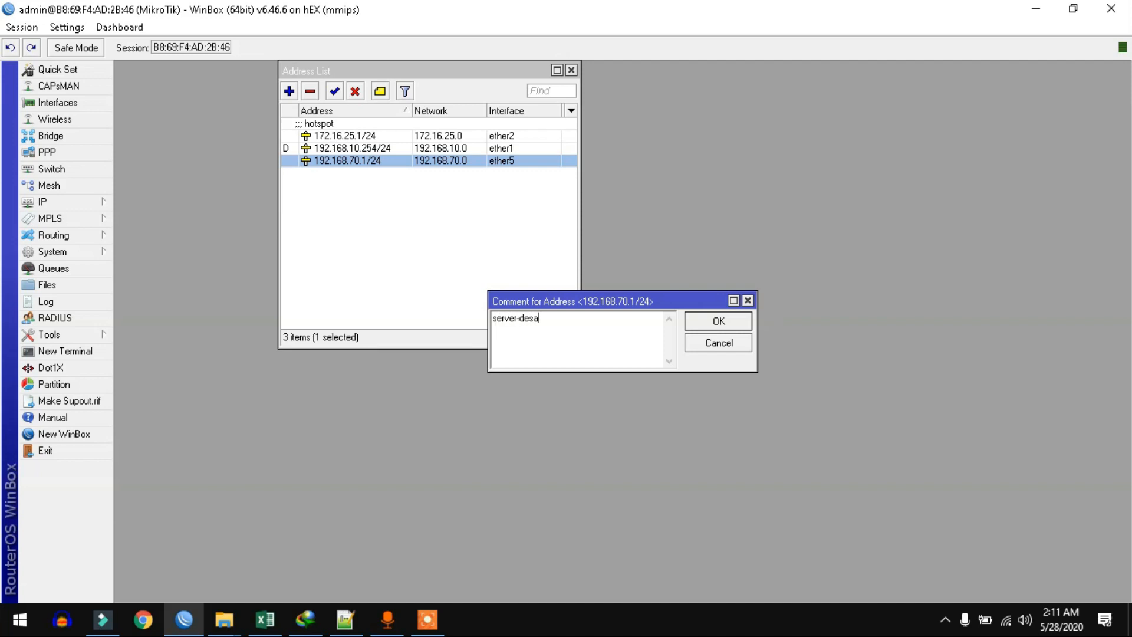
pyautogui.press('Return')
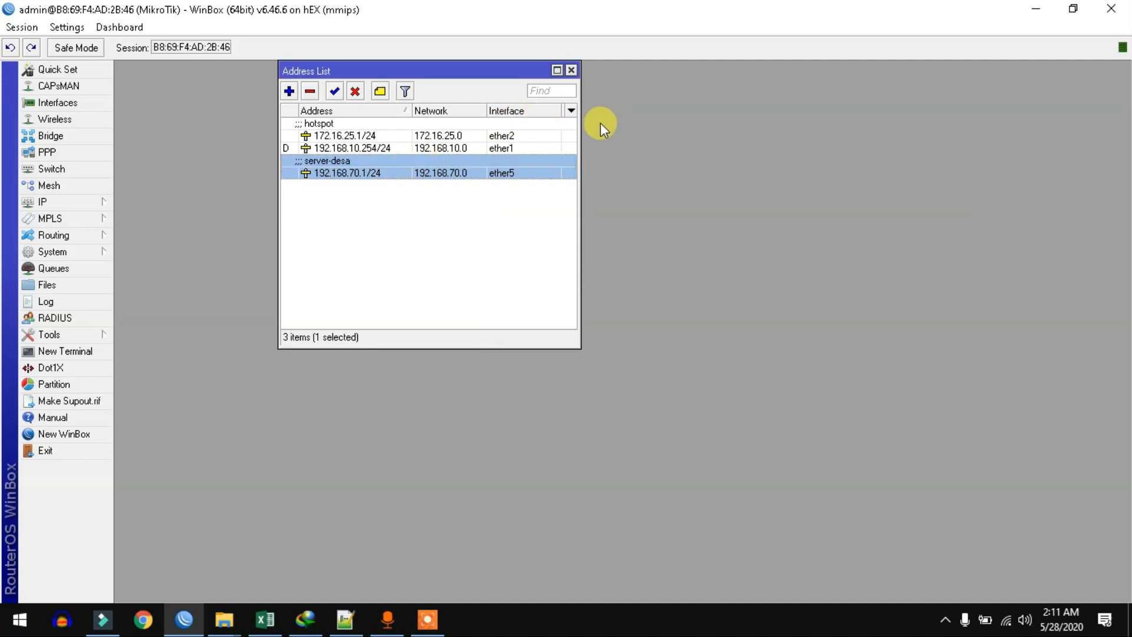
# Step: Review the labelled addresses hotspot 172.16.25.1/24 and server-desa 192.168.70.1/24, moving the window aside
pyautogui.click(359, 233)
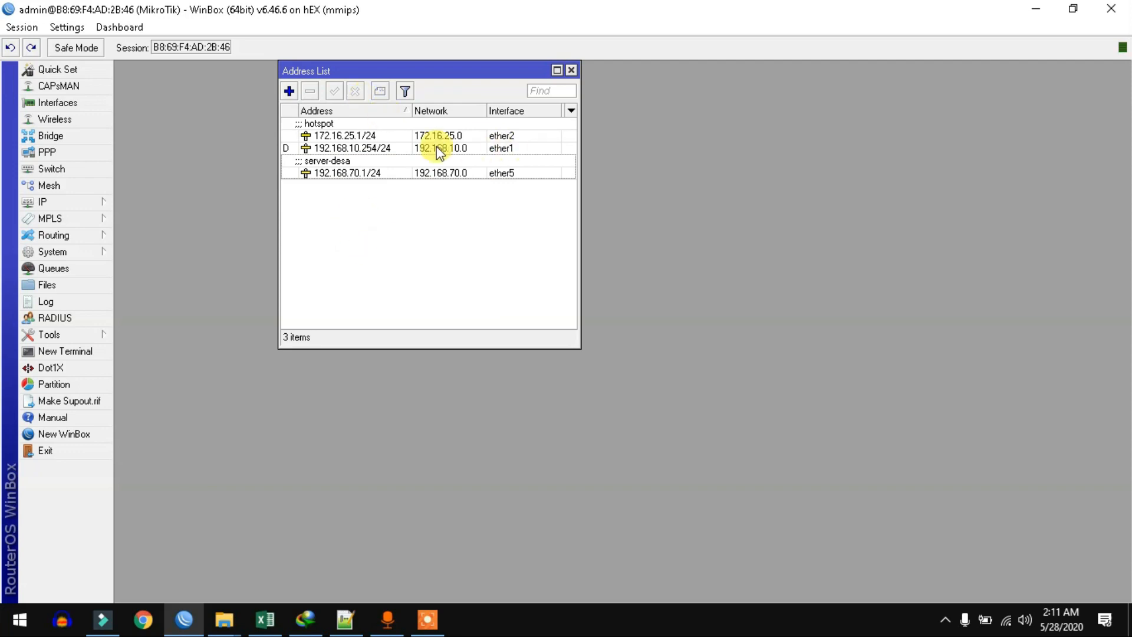
pyautogui.click(355, 148)
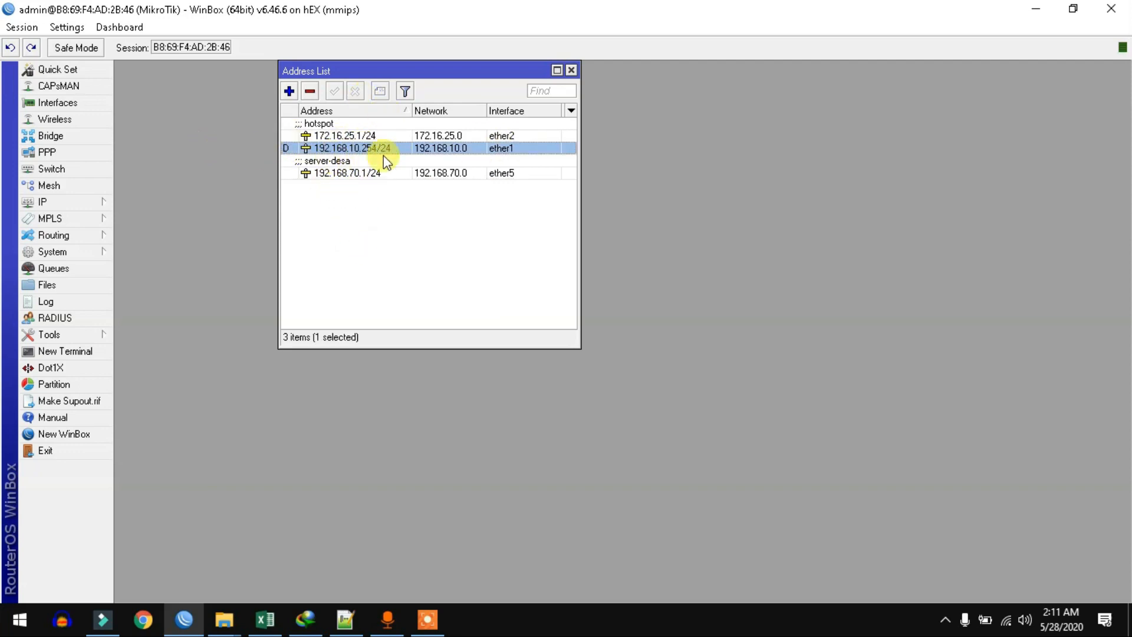
pyautogui.click(340, 135)
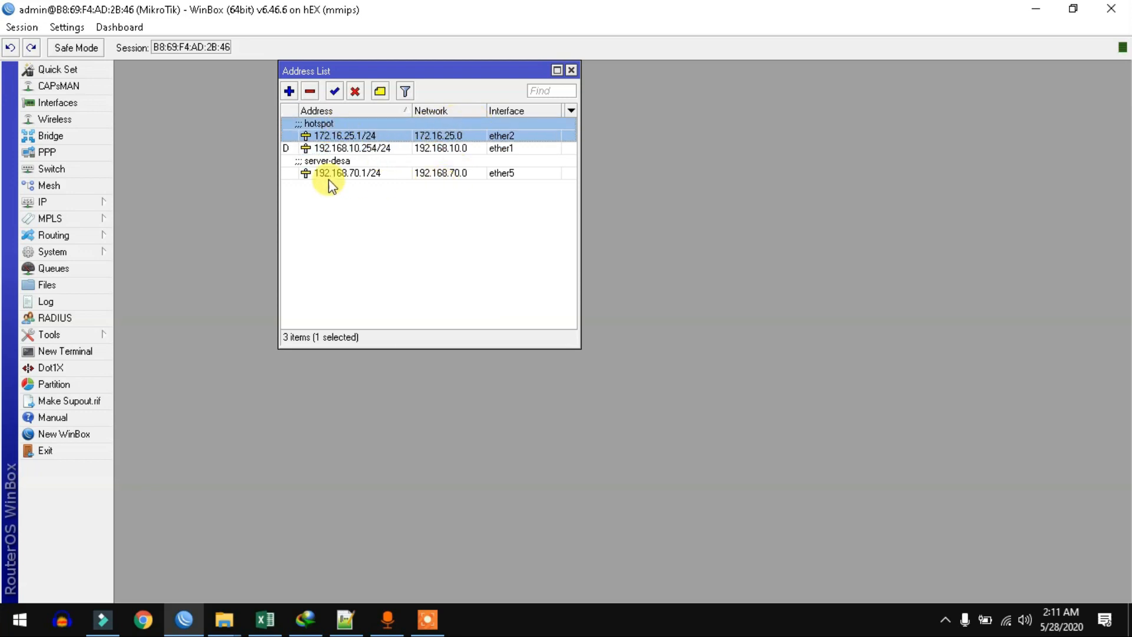
pyautogui.click(399, 172)
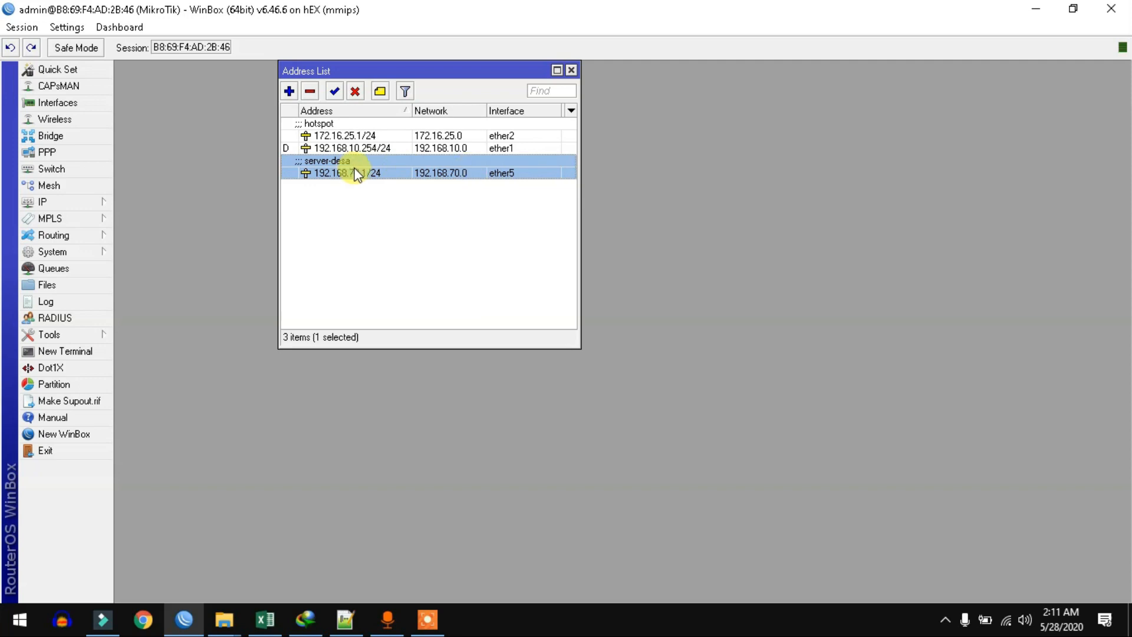
pyautogui.moveTo(424, 71); pyautogui.dragTo(260, 65)
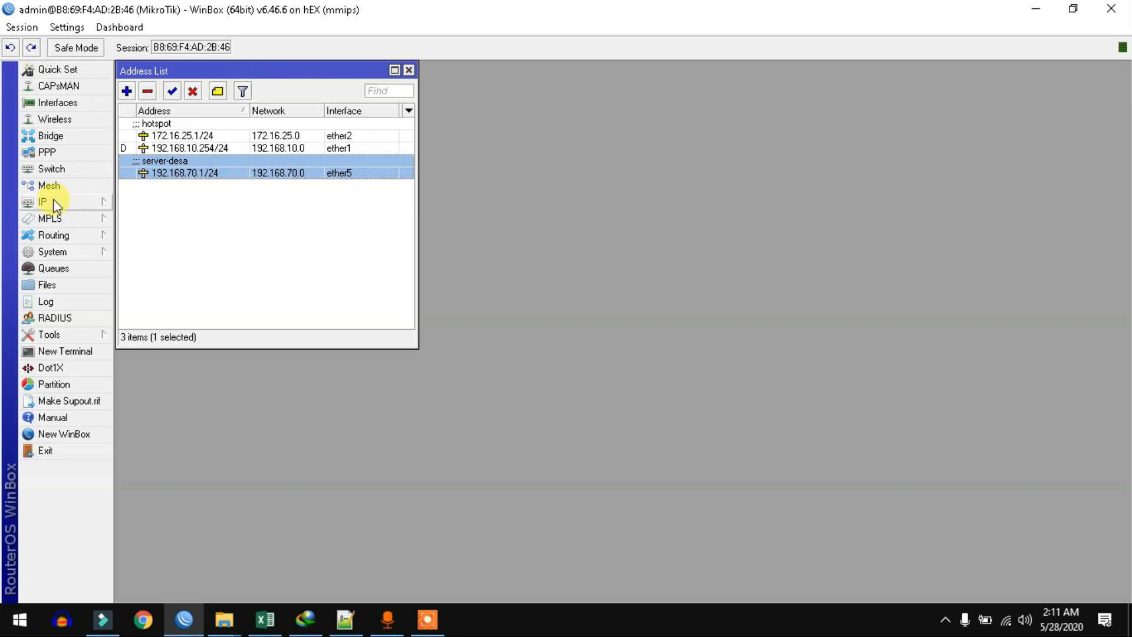
# Step: Bring up Hotspot settings and list user profiles default, instruktur, peserta and staff-desa
pyautogui.click(89, 201)
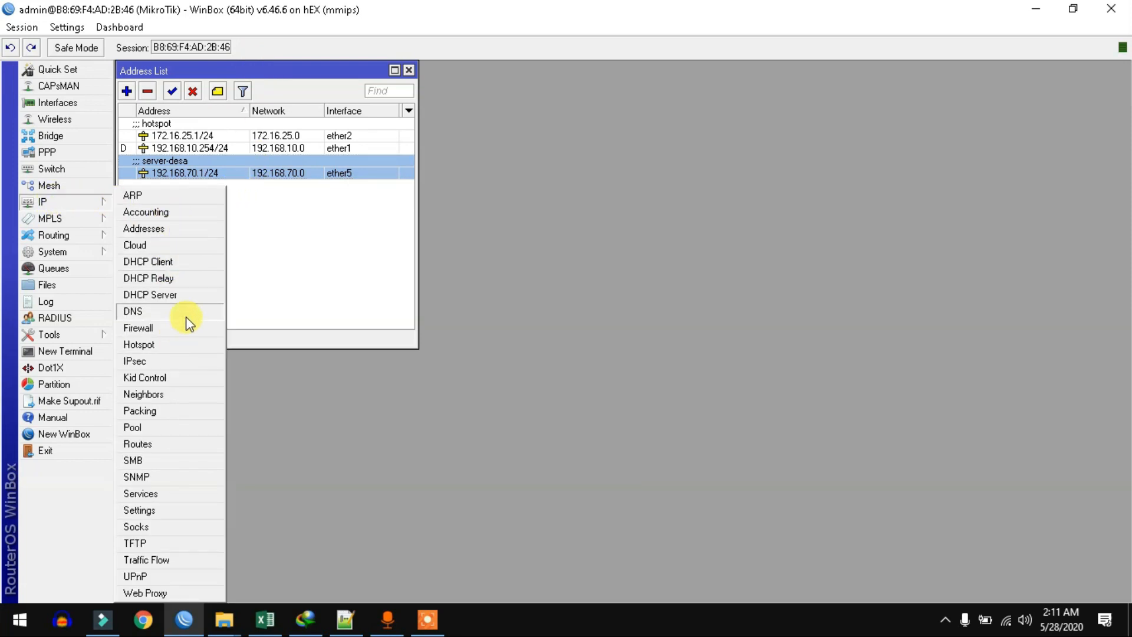
pyautogui.click(185, 343)
pyautogui.click(399, 308)
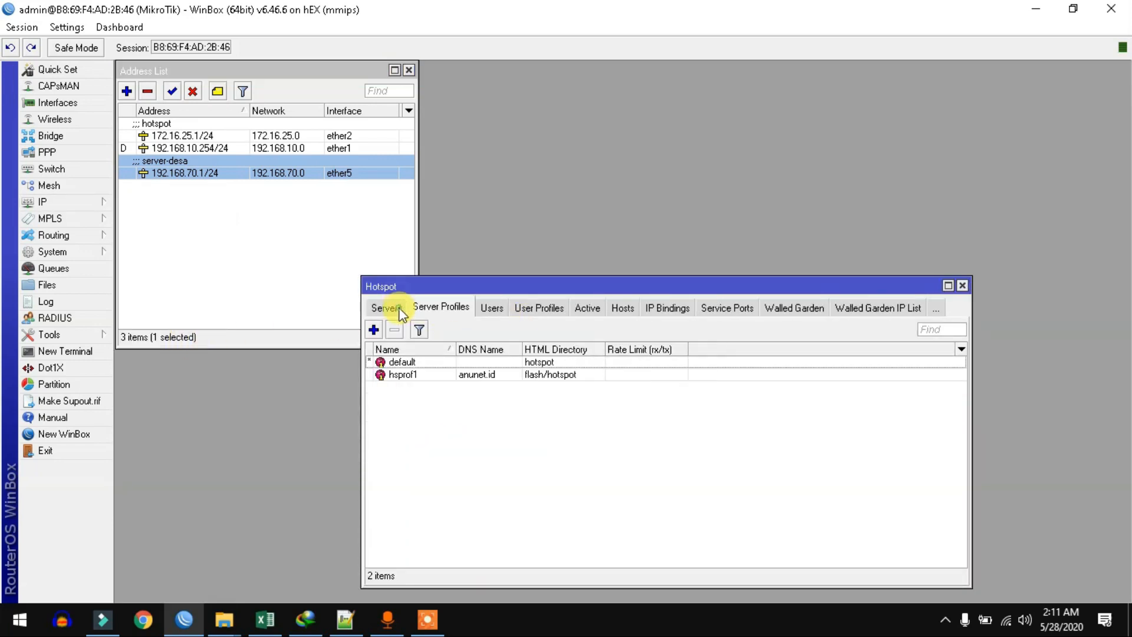
pyautogui.click(387, 308)
pyautogui.moveTo(434, 285); pyautogui.dragTo(495, 72)
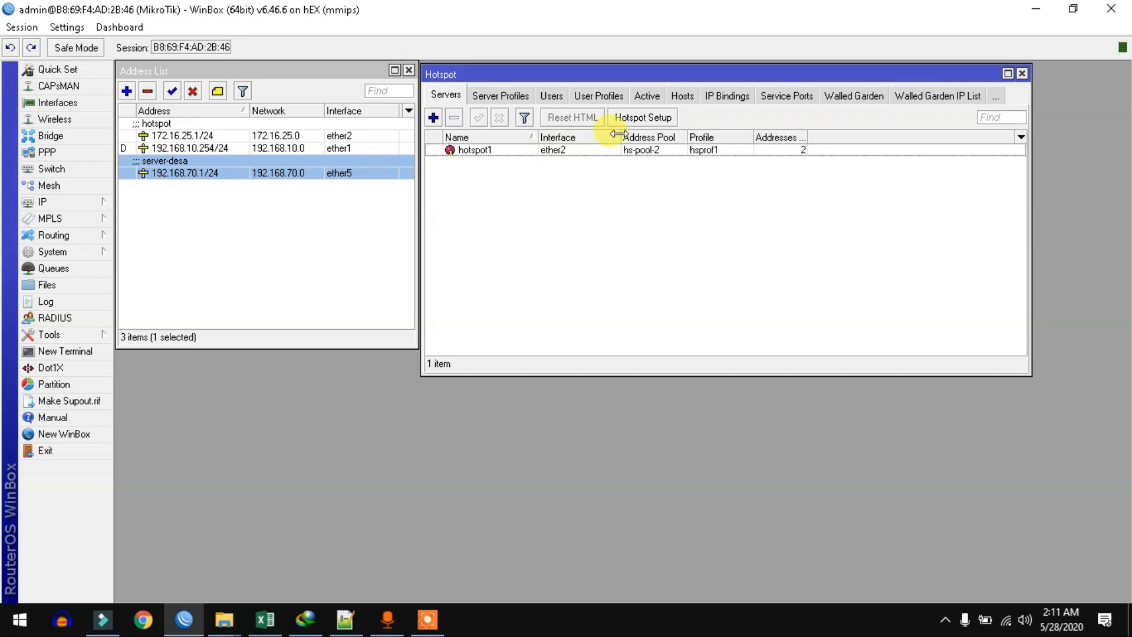
pyautogui.click(610, 97)
pyautogui.moveTo(561, 75); pyautogui.dragTo(562, 71)
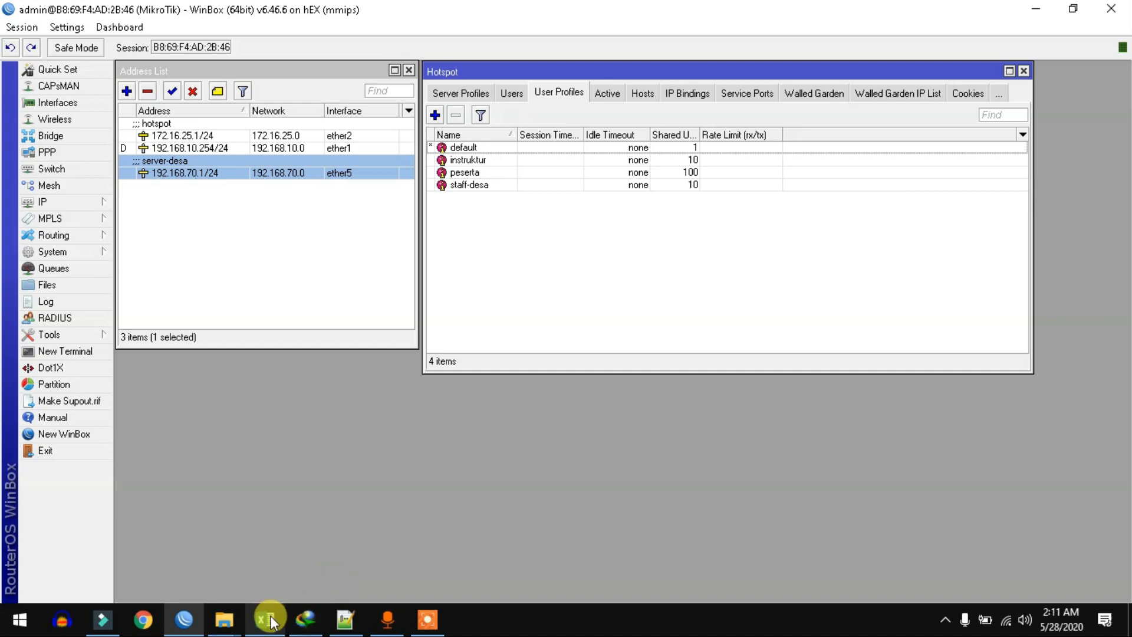
pyautogui.moveTo(265, 618)
pyautogui.click(280, 553)
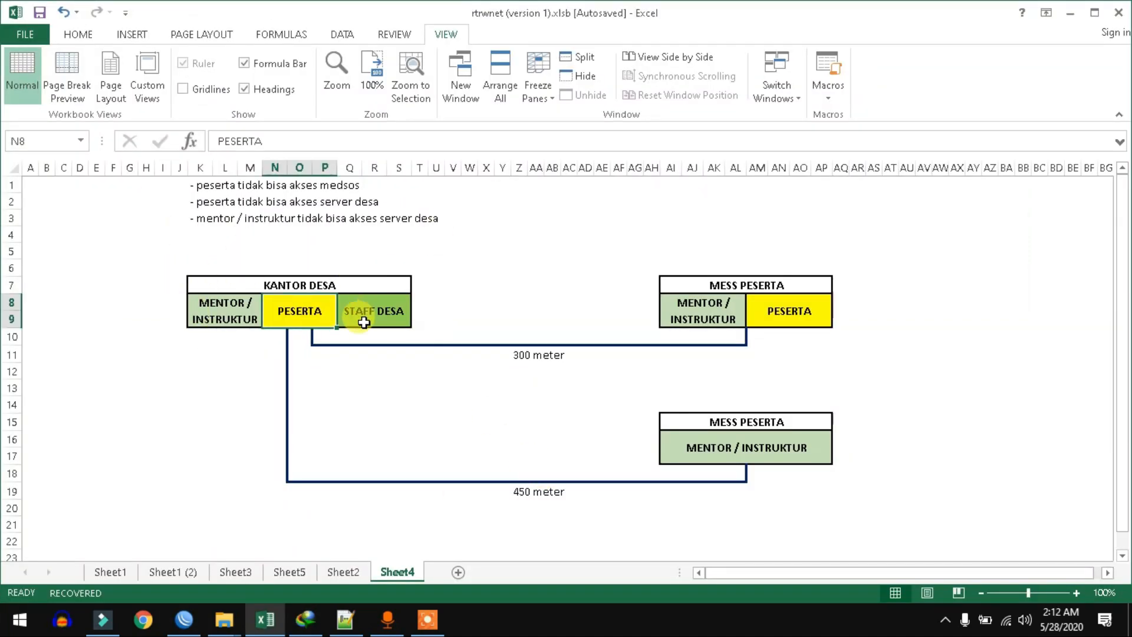
pyautogui.click(190, 312)
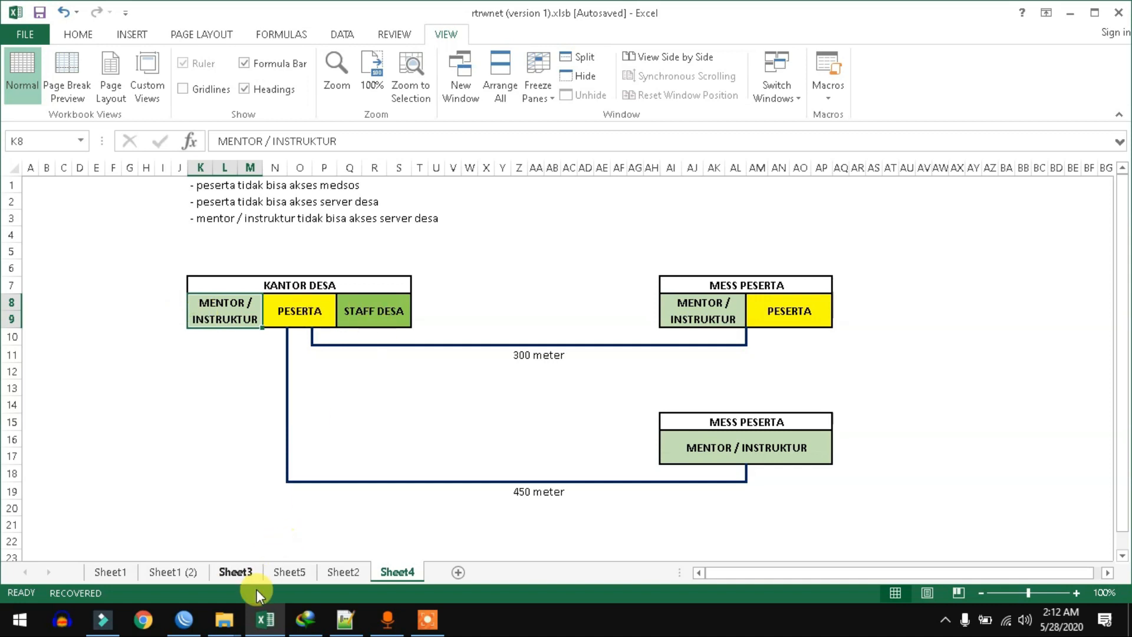
pyautogui.click(268, 616)
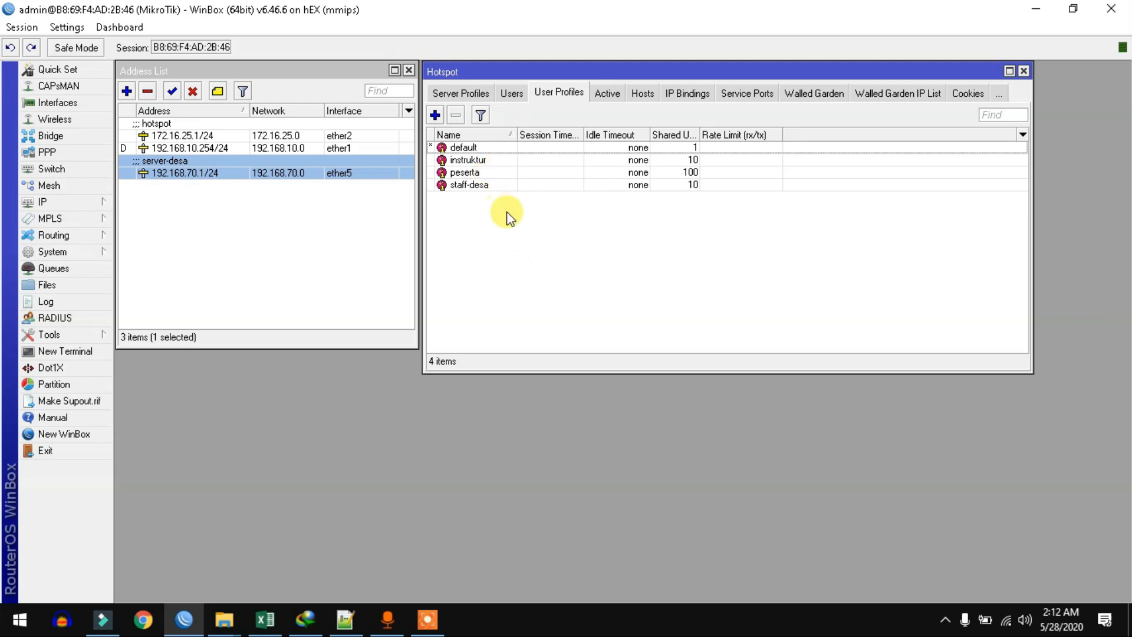
# Step: Review the instruktur profile: 10 shared users and address list instruktur-list
pyautogui.doubleClick(493, 160)
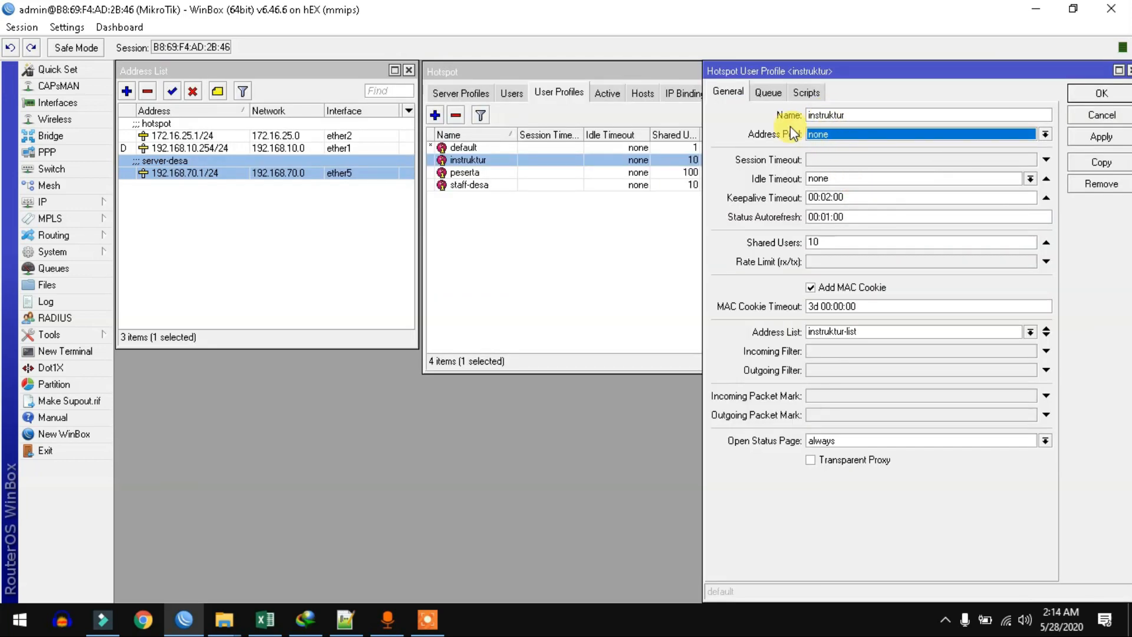
pyautogui.doubleClick(855, 114)
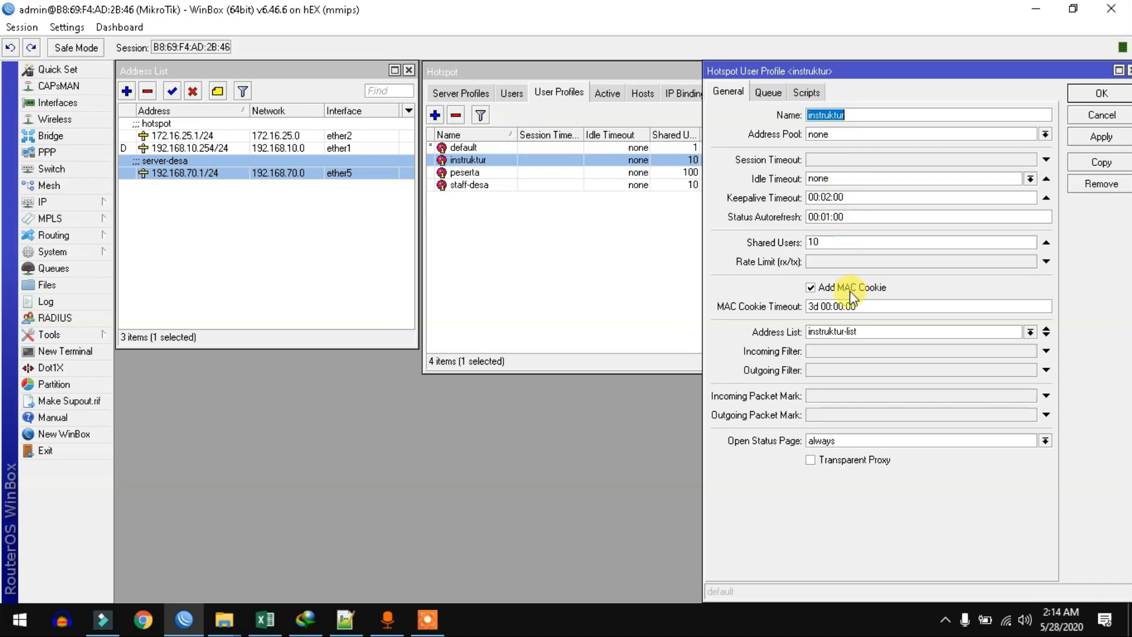
pyautogui.doubleClick(819, 243)
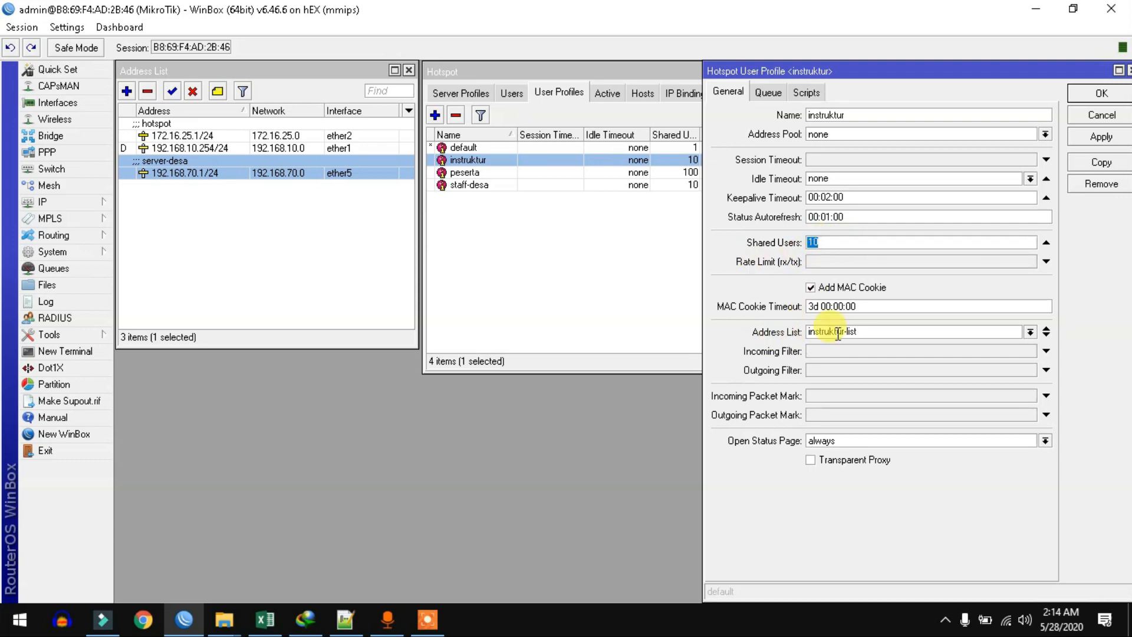
pyautogui.doubleClick(869, 331)
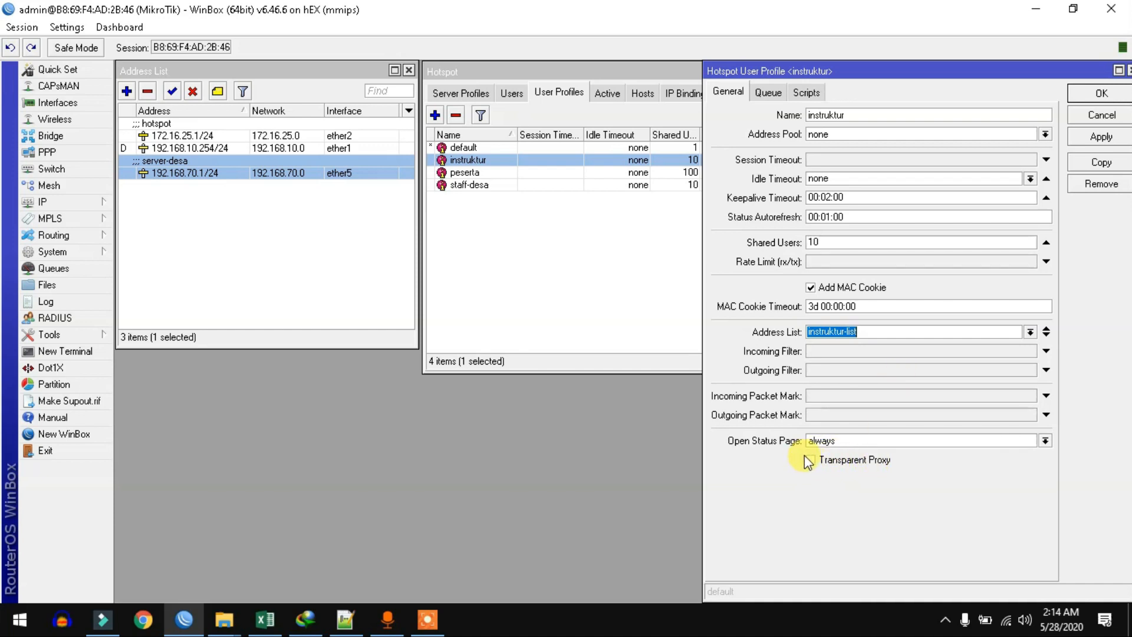
pyautogui.click(1101, 137)
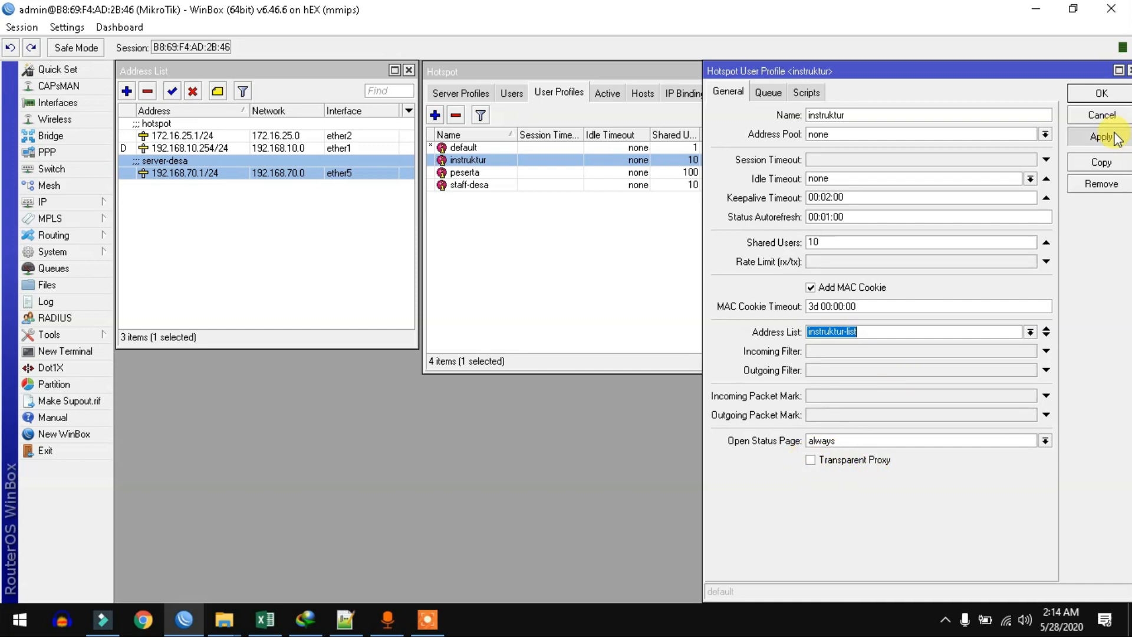
pyautogui.click(1102, 94)
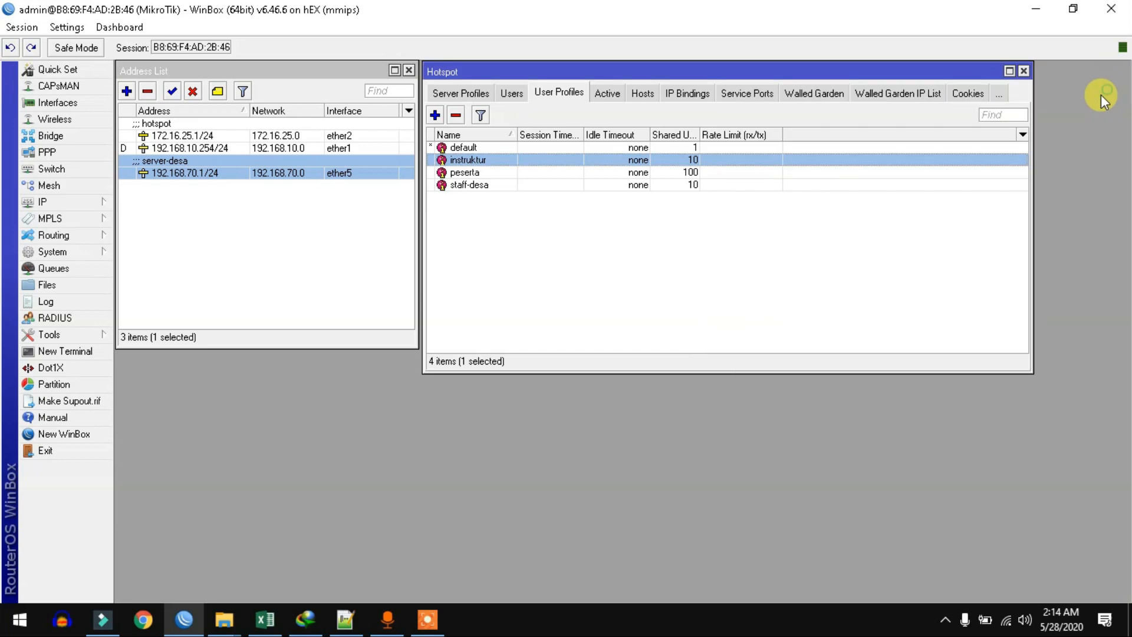
# Step: Review and close the peserta (100 shared users) and staff-desa (10 shared users) profiles
pyautogui.doubleClick(463, 173)
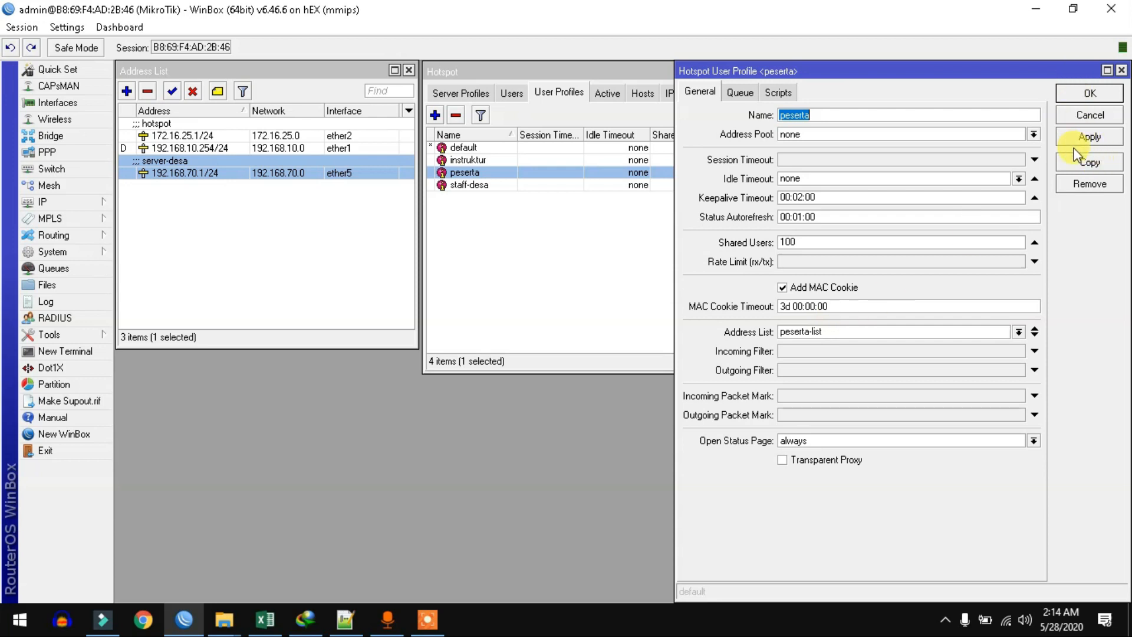
pyautogui.click(1091, 92)
pyautogui.doubleClick(543, 185)
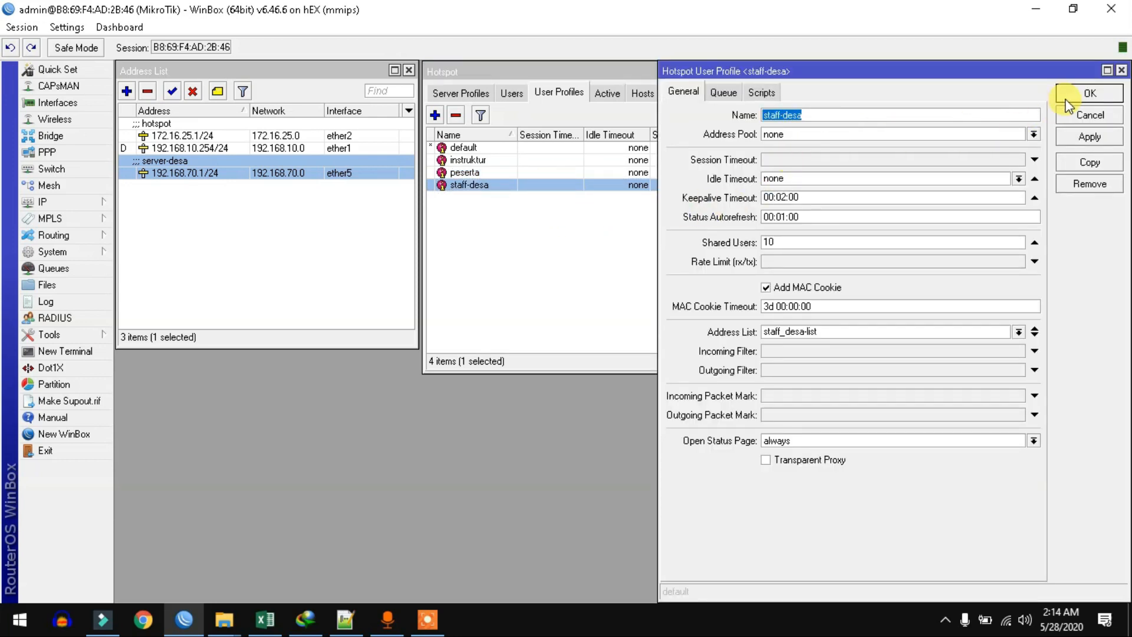
pyautogui.click(1091, 93)
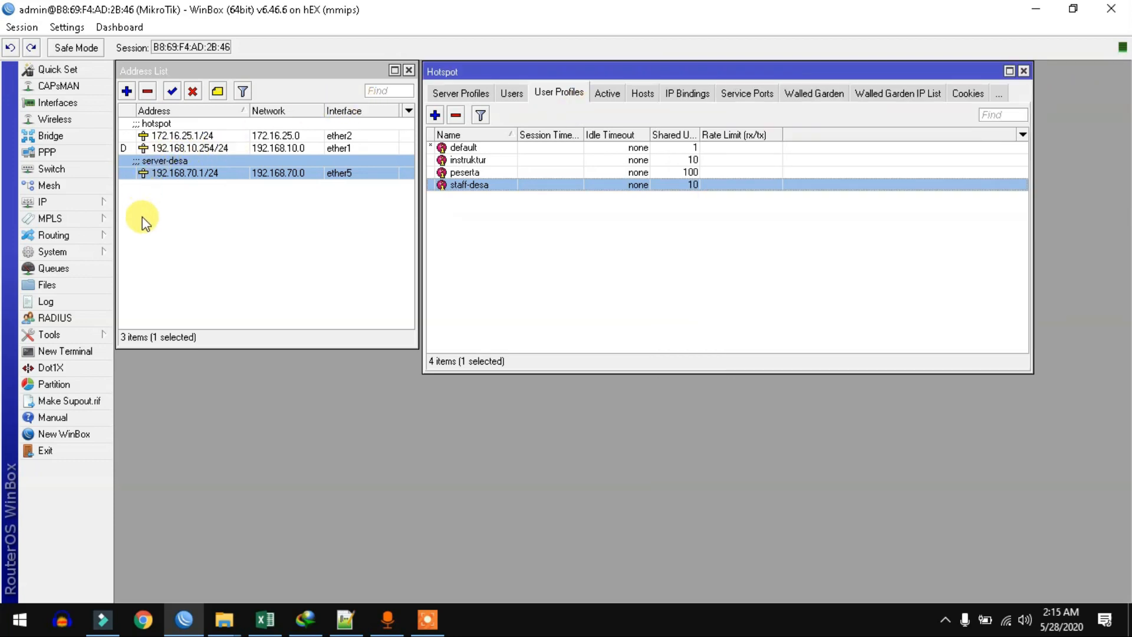
pyautogui.click(81, 204)
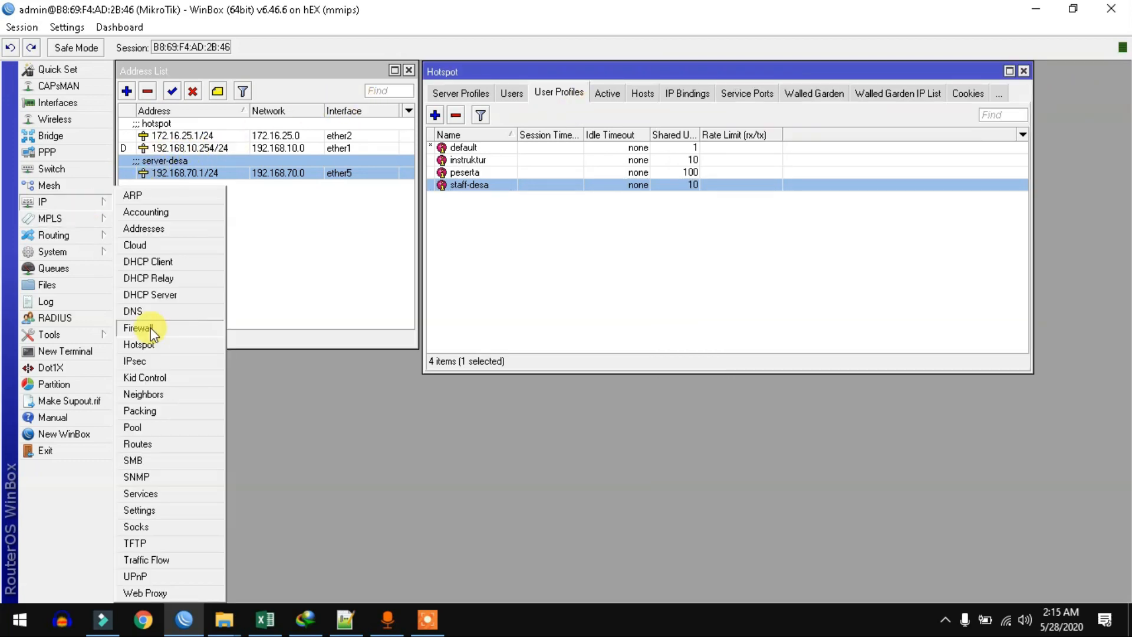
# Step: Bring up the Firewall and browse its Raw rules
pyautogui.click(138, 328)
pyautogui.click(304, 96)
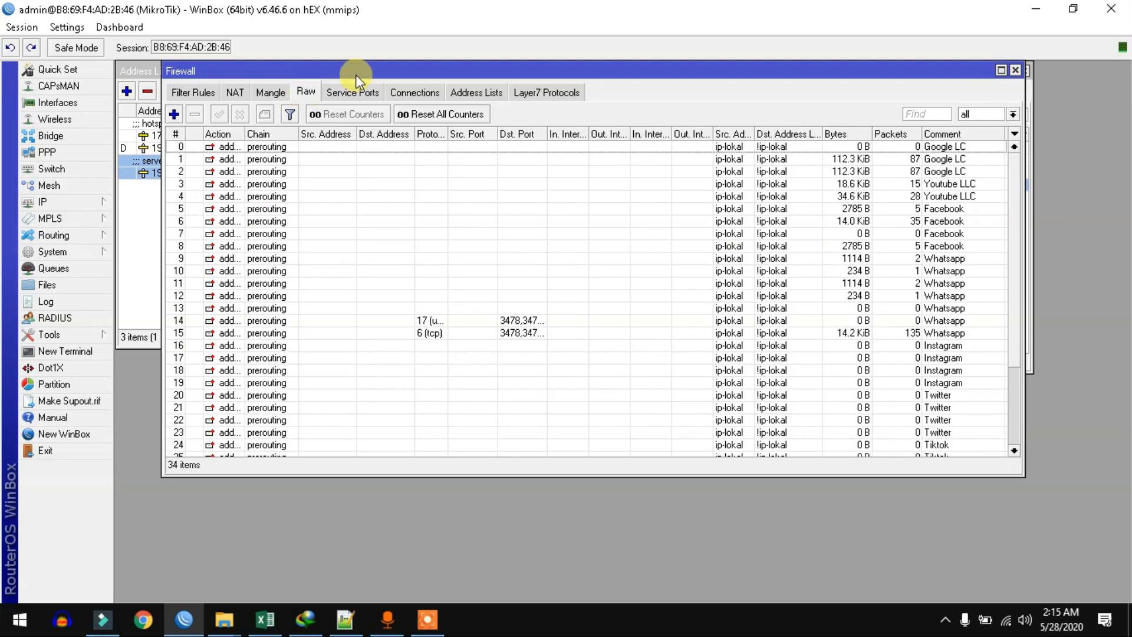
pyautogui.moveTo(355, 75); pyautogui.dragTo(376, 130)
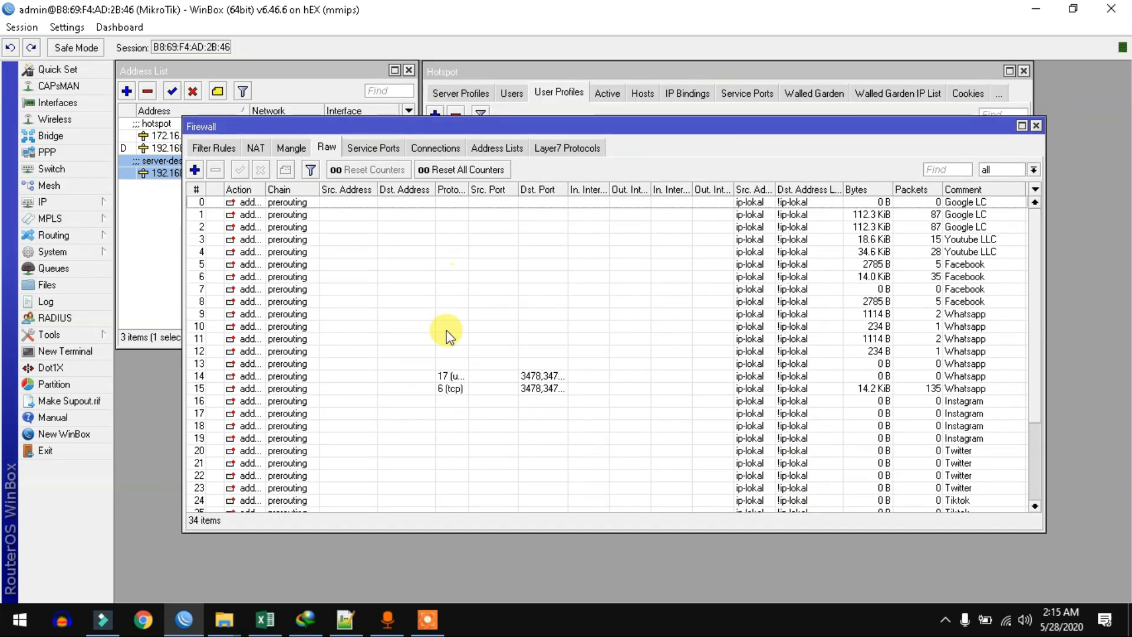
pyautogui.scroll(-3, 513, 255)
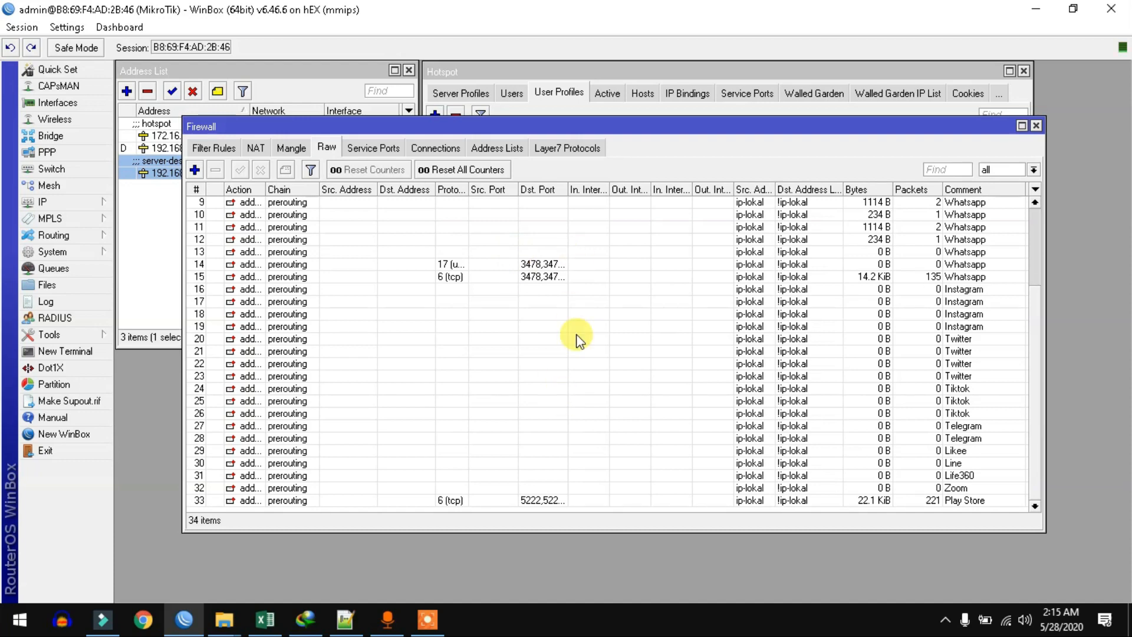
pyautogui.scroll(3, 662, 361)
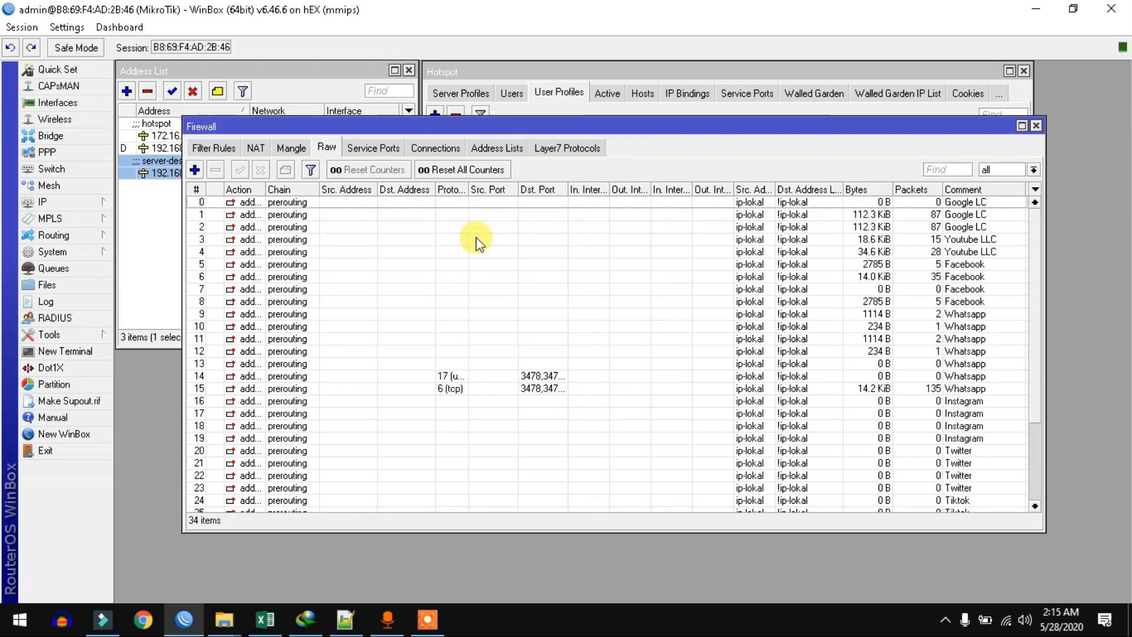
# Step: Inspect Layer7 protocols 7_streaming_1 and 7_streaming_2, then show the firewall address lists
pyautogui.click(549, 150)
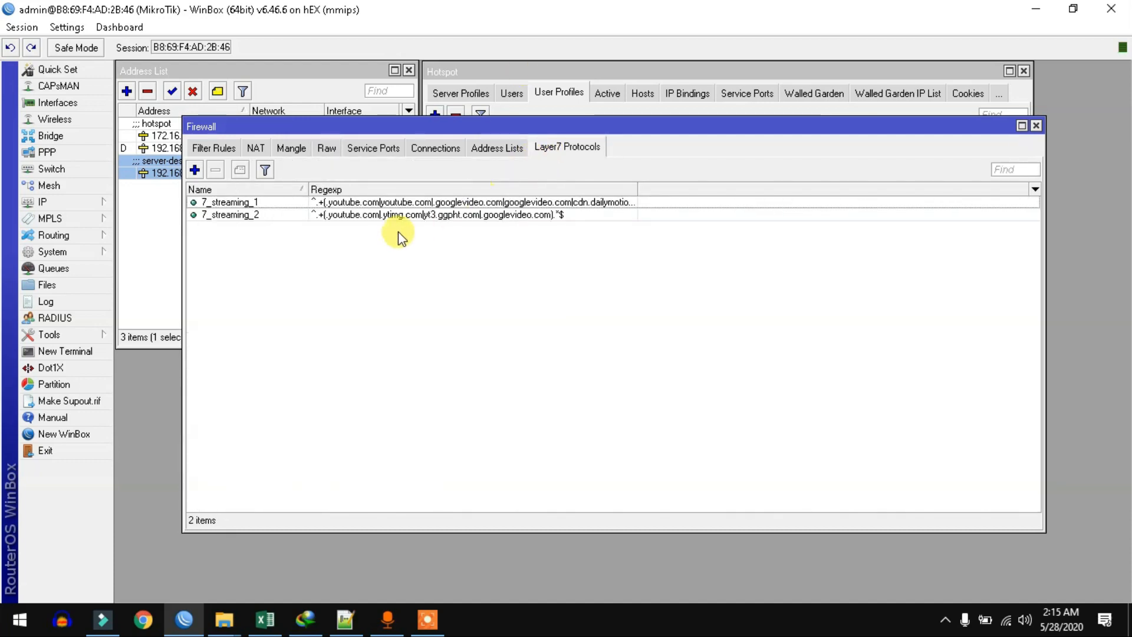
pyautogui.doubleClick(242, 204)
pyautogui.click(264, 223)
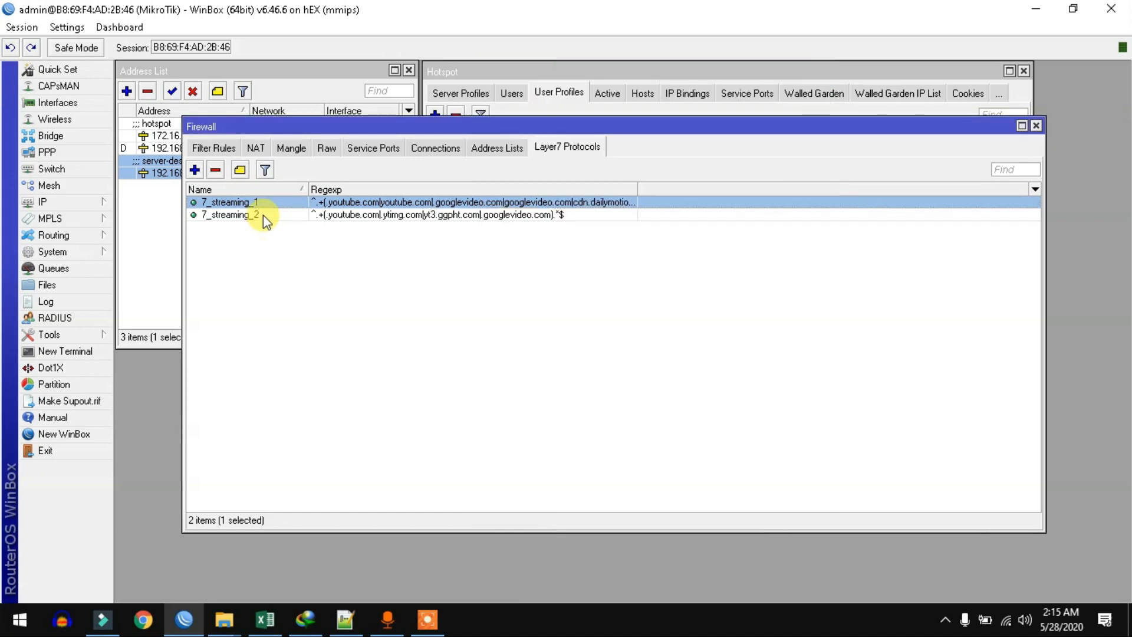
pyautogui.click(258, 218)
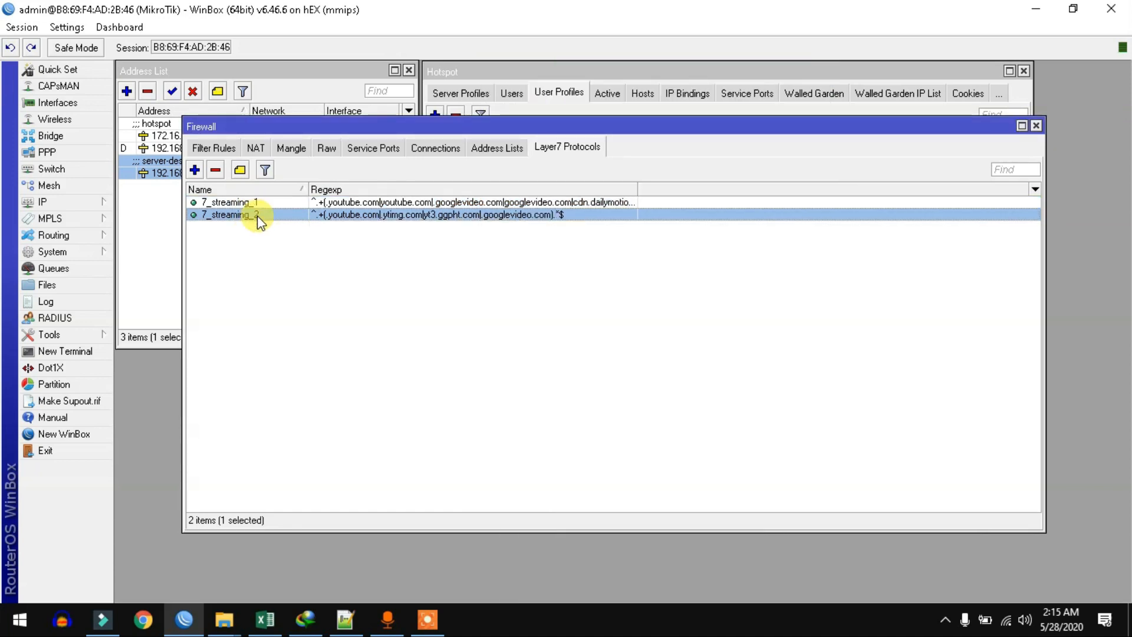
pyautogui.click(498, 150)
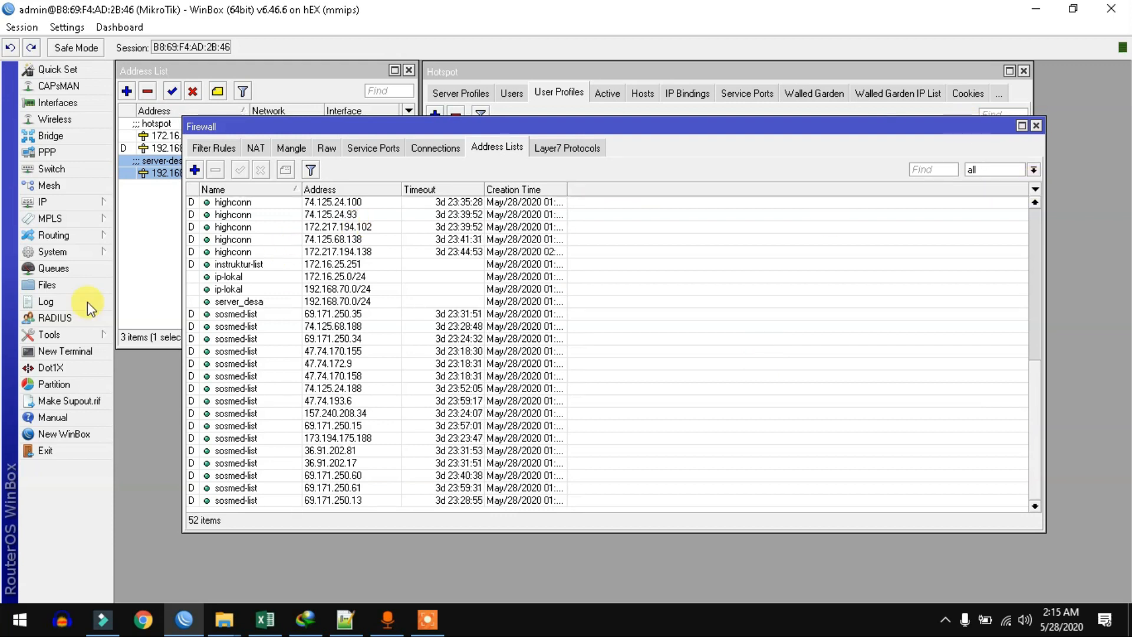
# Step: Check ip-lokal 172.16.25.0/24 and server_desa 192.168.70.0/24 entries and filter rules, then view the 11 mangle rules
pyautogui.click(239, 277)
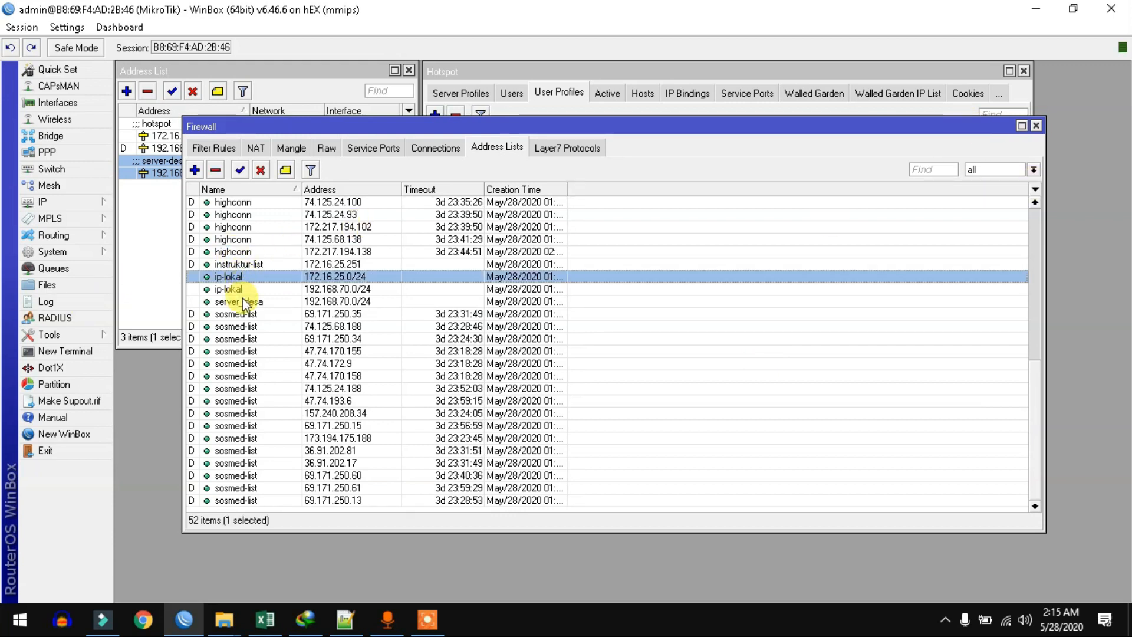
pyautogui.click(246, 303)
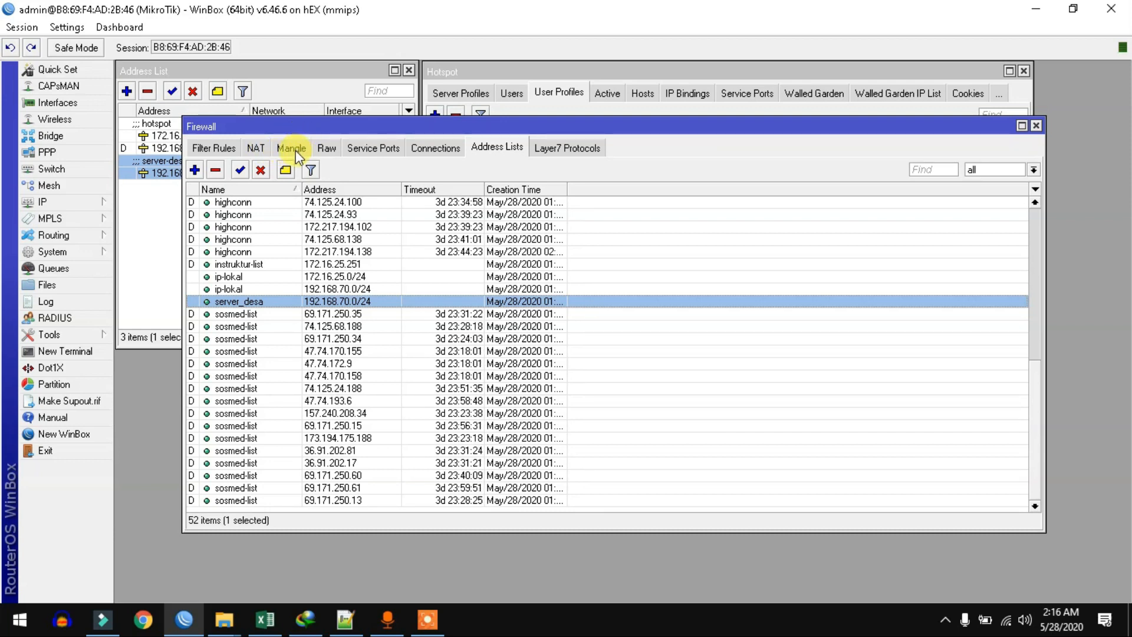
pyautogui.click(214, 147)
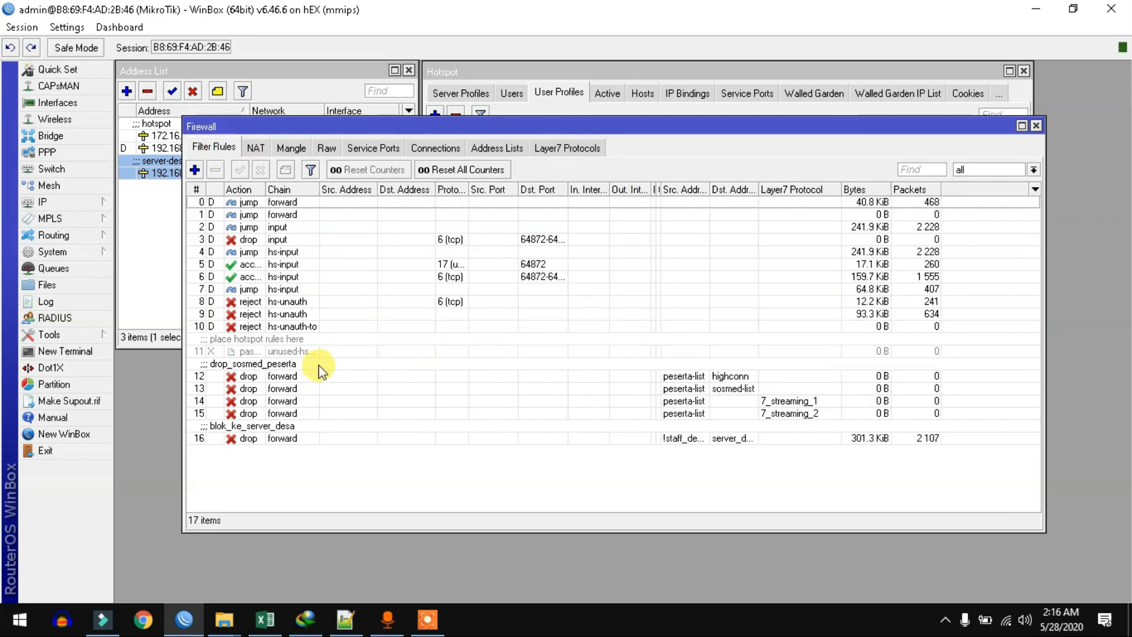
pyautogui.click(265, 619)
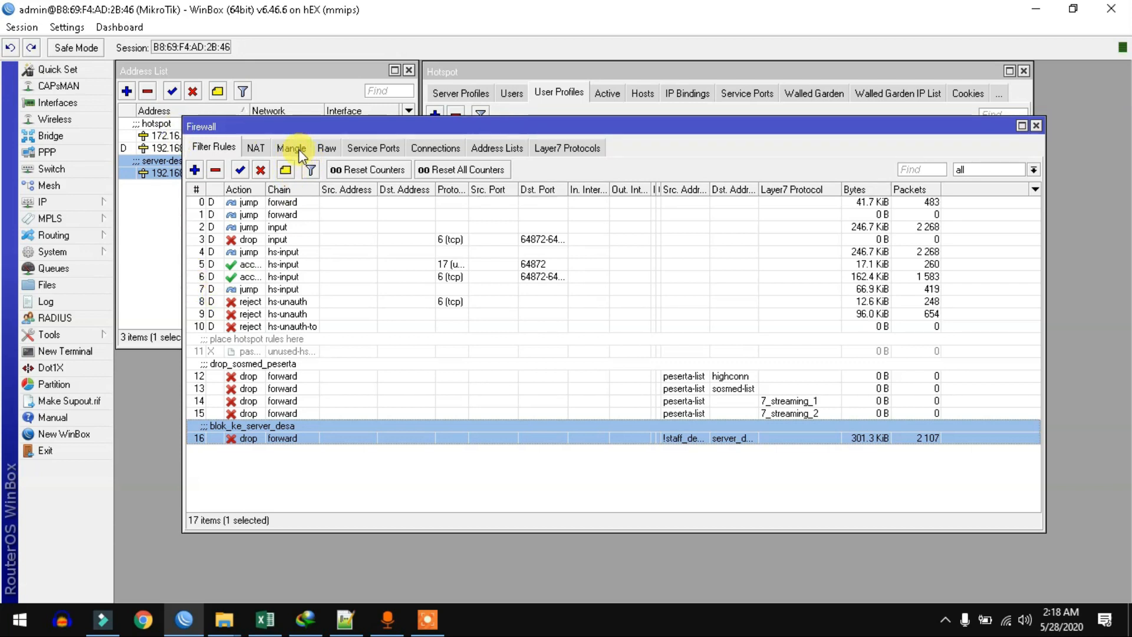
pyautogui.click(298, 149)
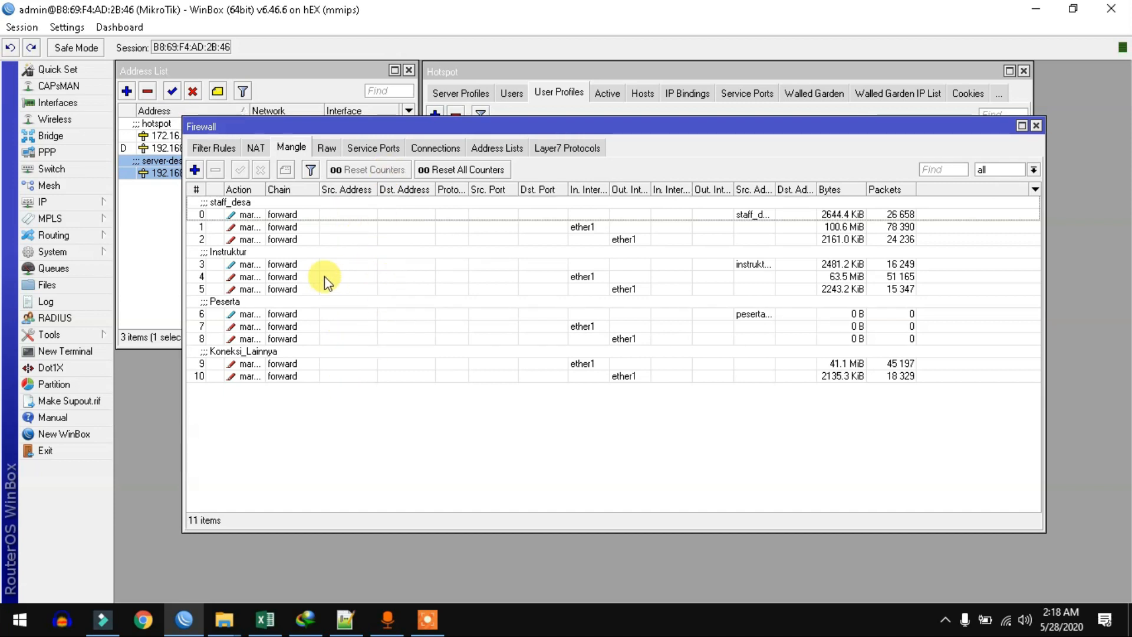
# Step: Inspect the staff_desa mark-connection rule matching source address list staff_desa-list
pyautogui.doubleClick(263, 207)
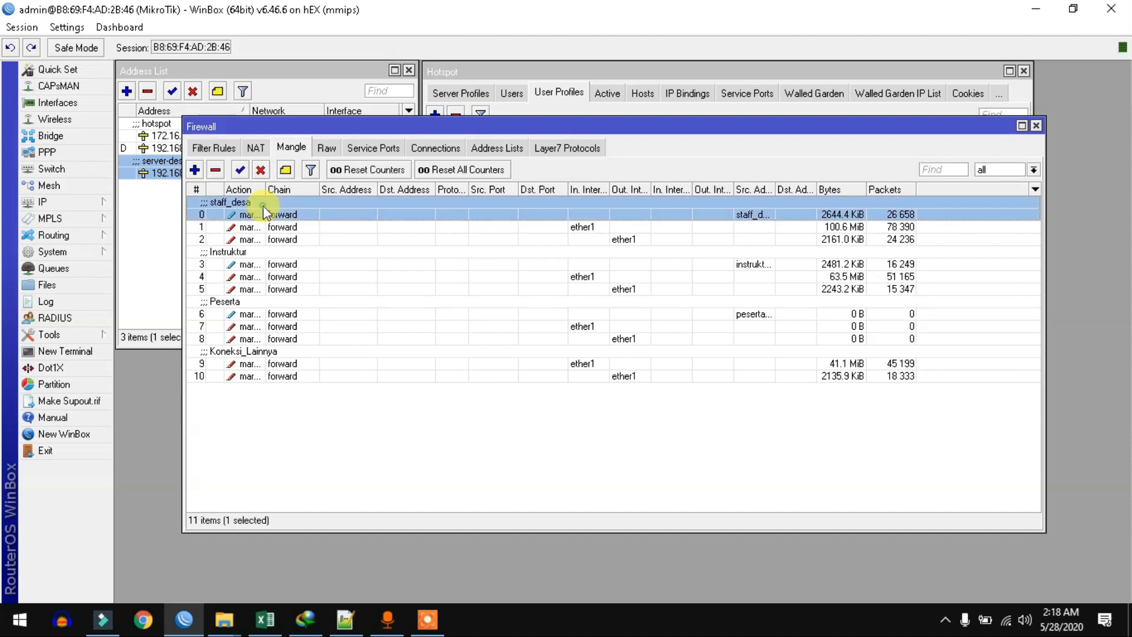
pyautogui.click(296, 92)
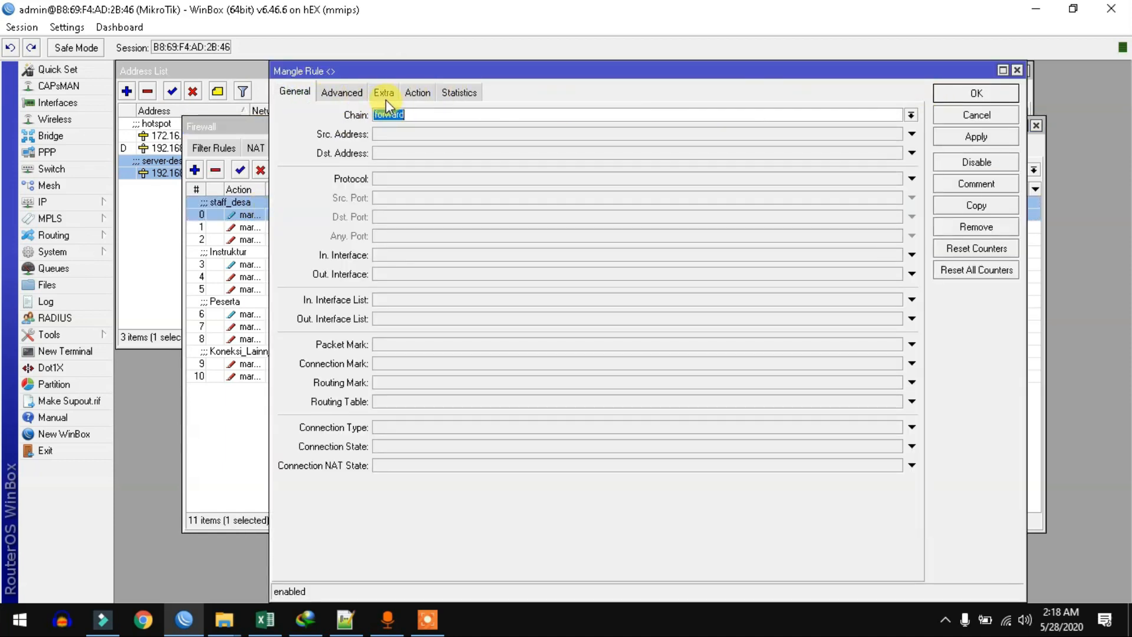
pyautogui.click(345, 92)
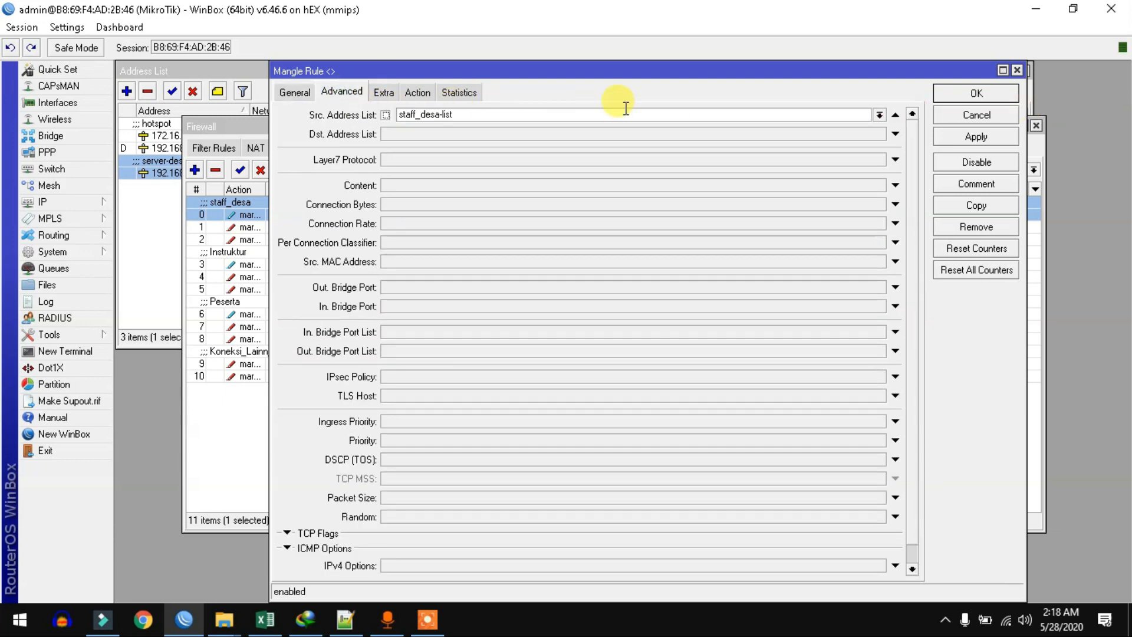
pyautogui.moveTo(461, 115); pyautogui.dragTo(362, 112)
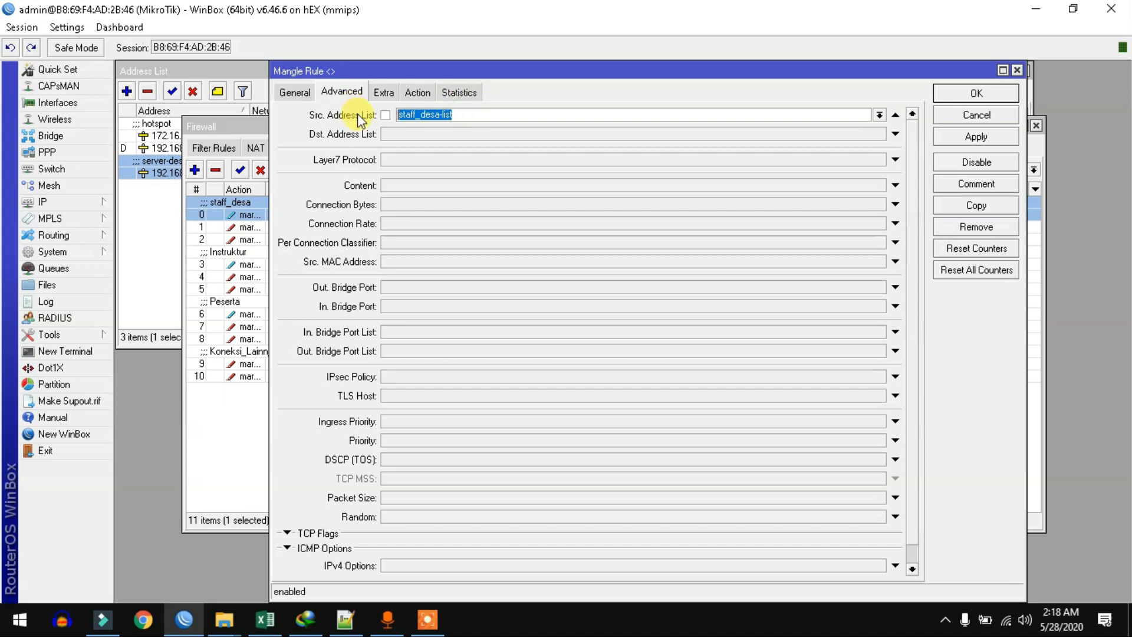
pyautogui.click(414, 95)
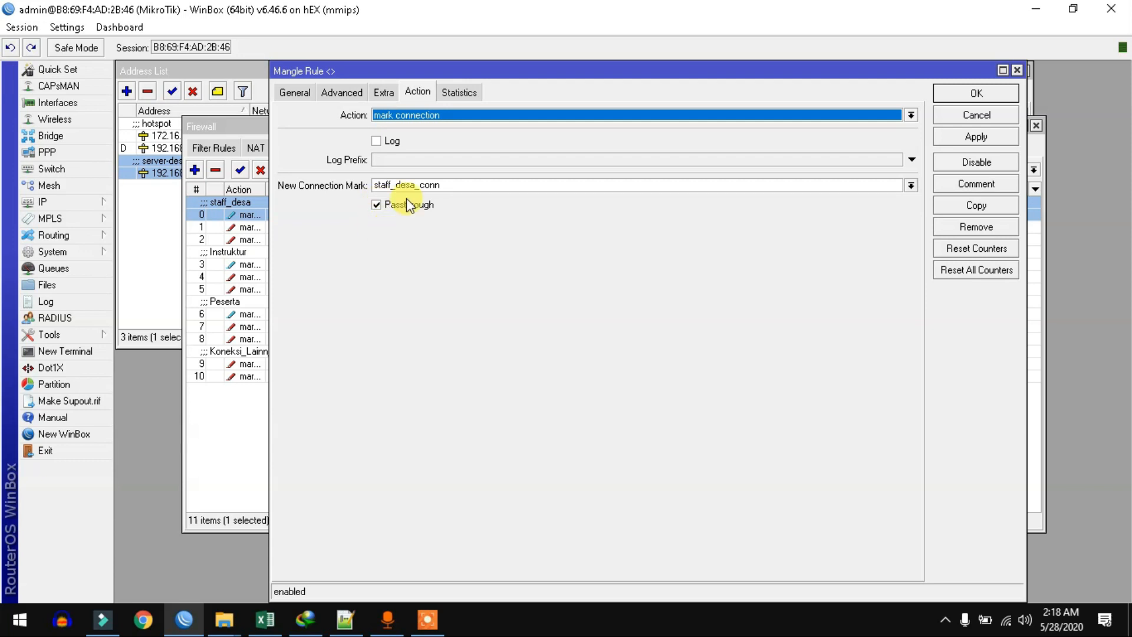
pyautogui.click(967, 95)
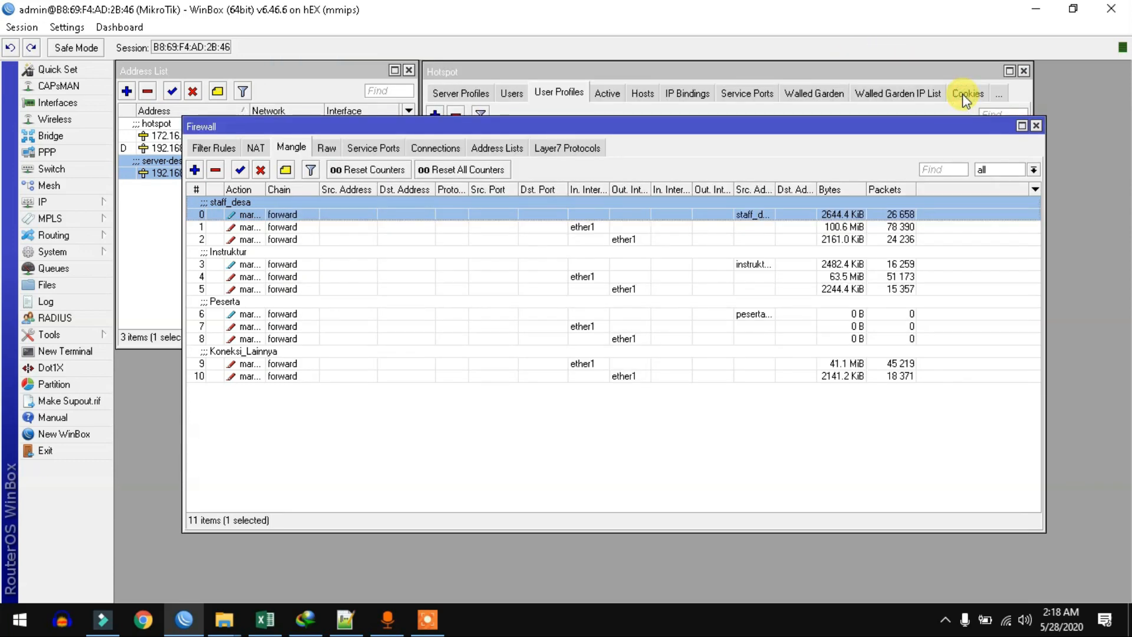
# Step: Inspect the staff_down and Koneksi_Lainnya mangle rules, then close the Firewall window
pyautogui.doubleClick(428, 227)
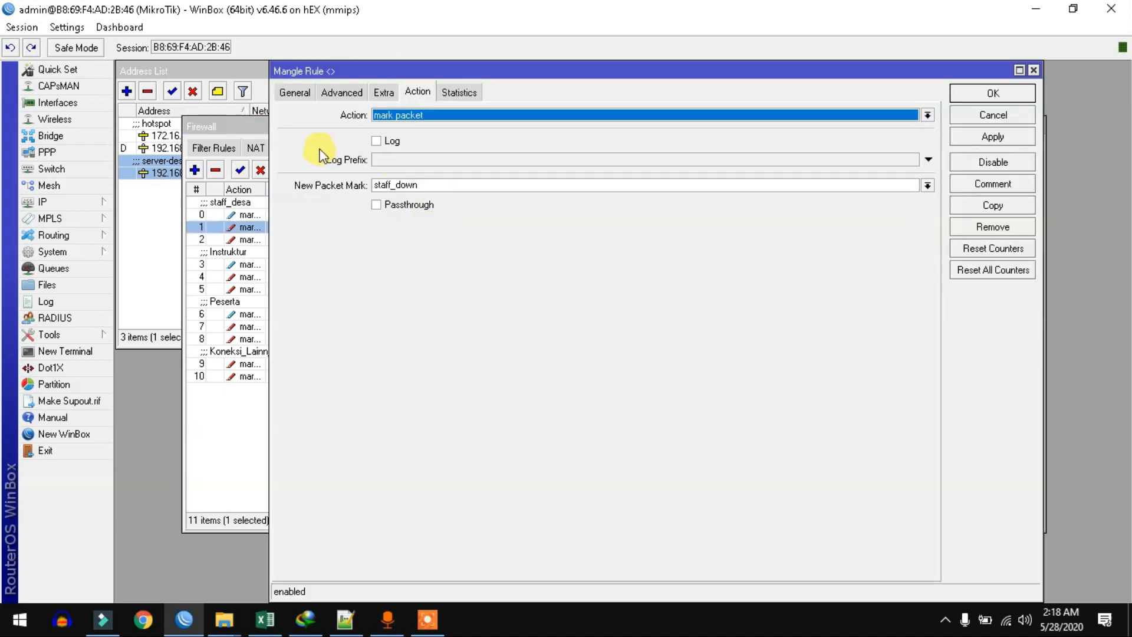
pyautogui.click(295, 92)
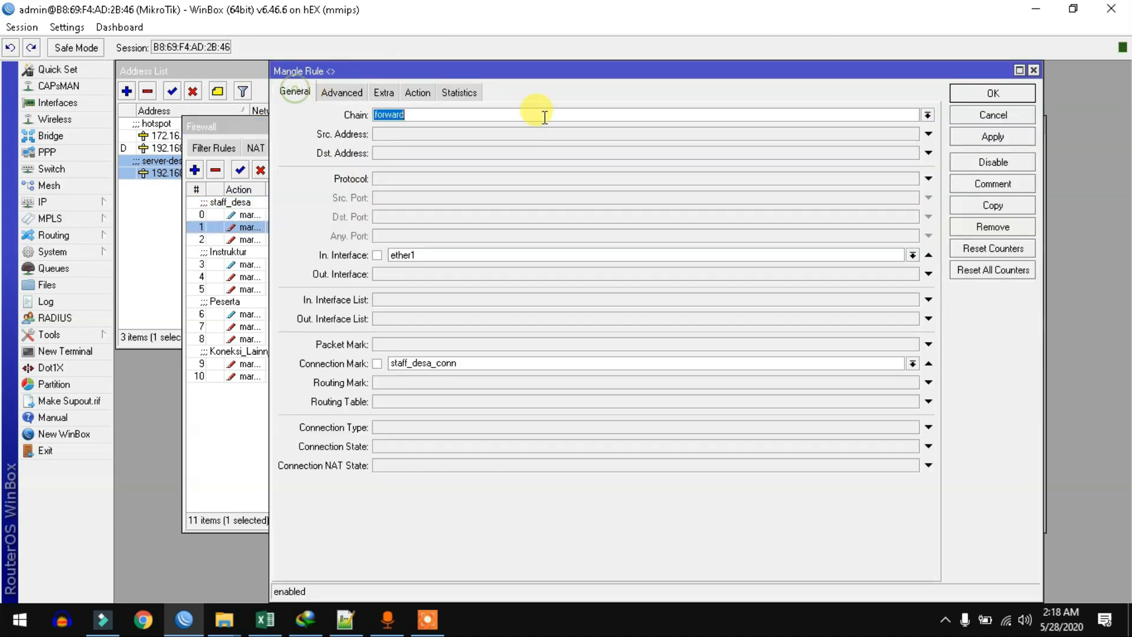
pyautogui.click(1034, 70)
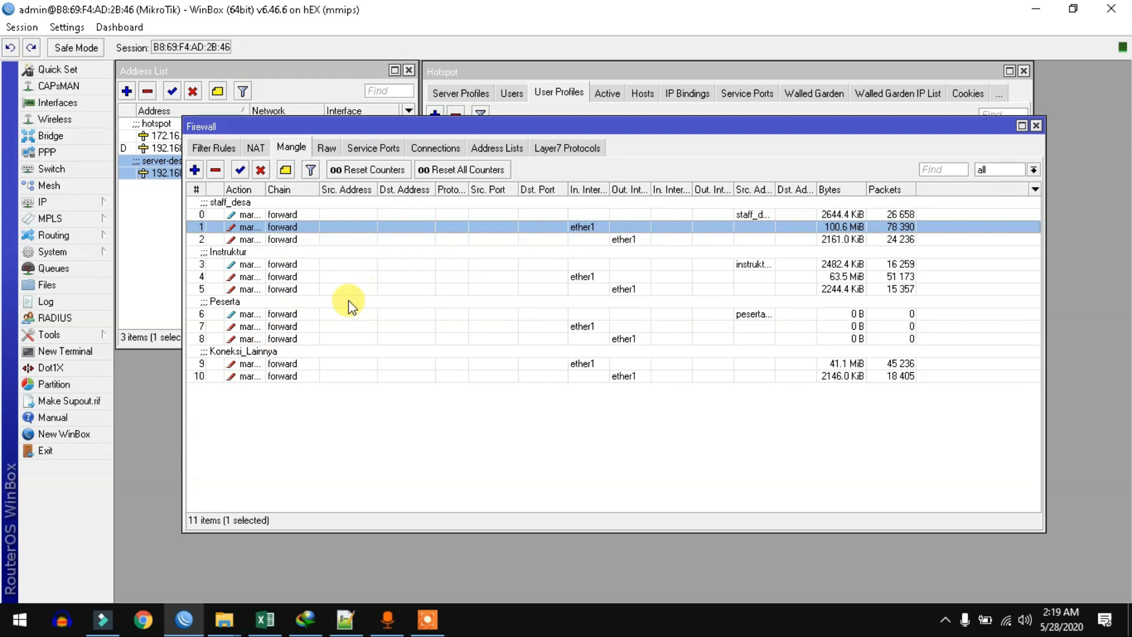
pyautogui.click(299, 364)
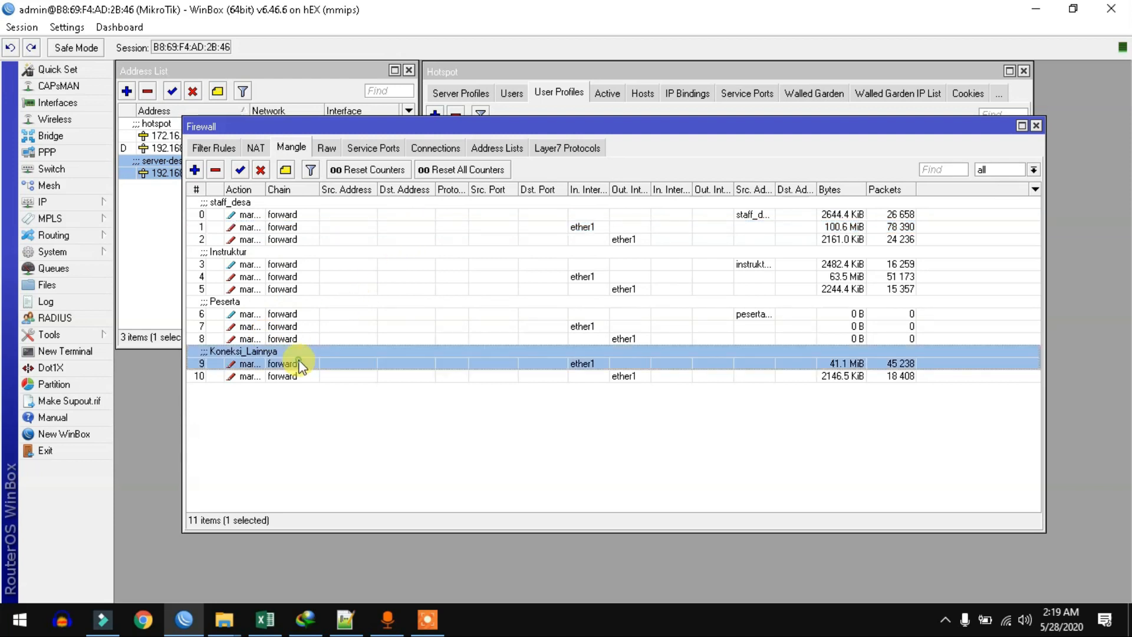
pyautogui.doubleClick(261, 358)
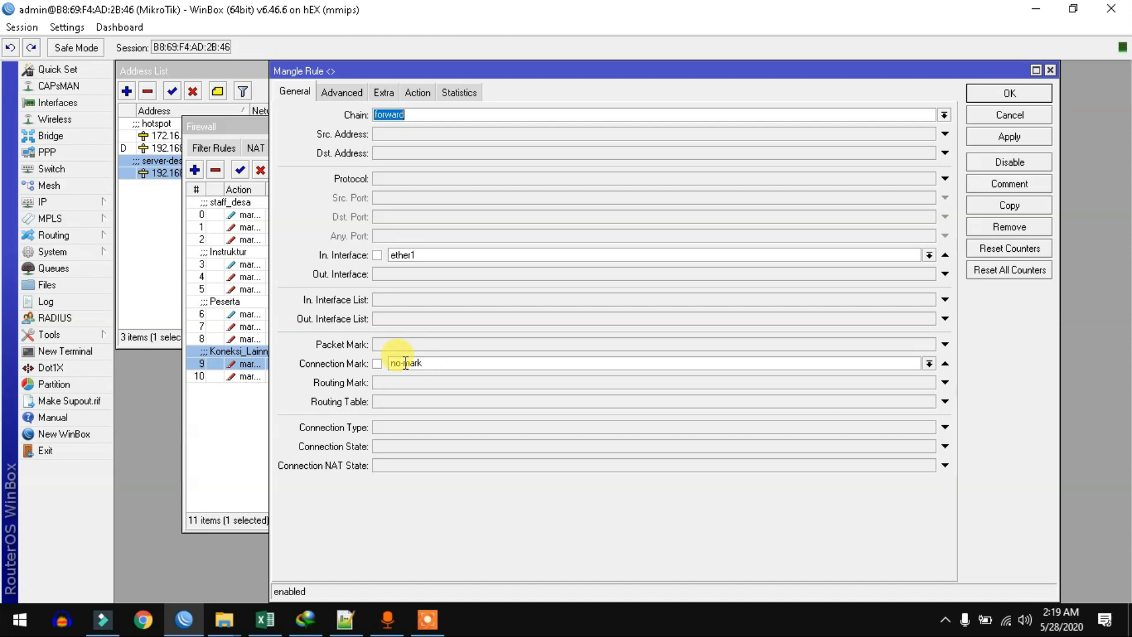
pyautogui.press('Escape')
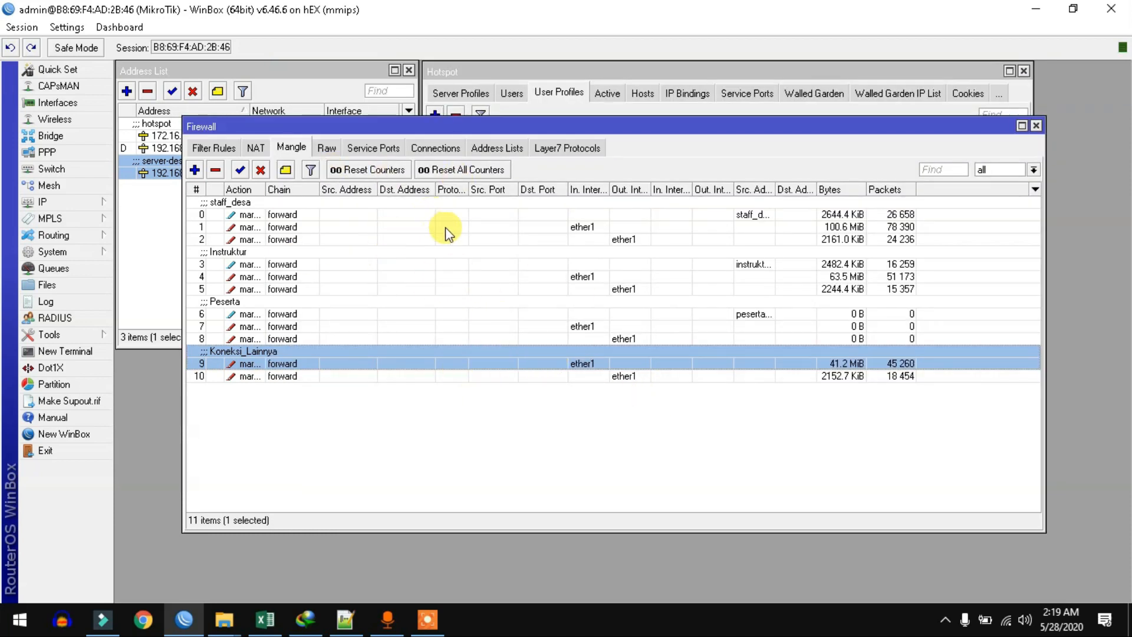
pyautogui.click(1035, 125)
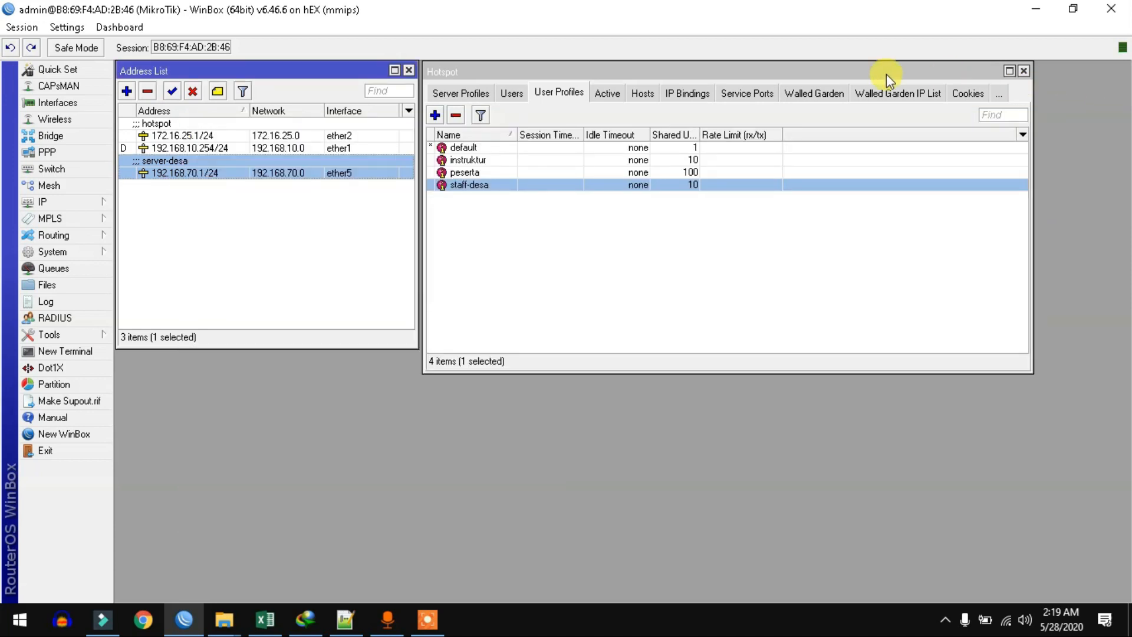
# Step: Remove the active instruktur hotspot session after checking the peserta user account
pyautogui.click(525, 95)
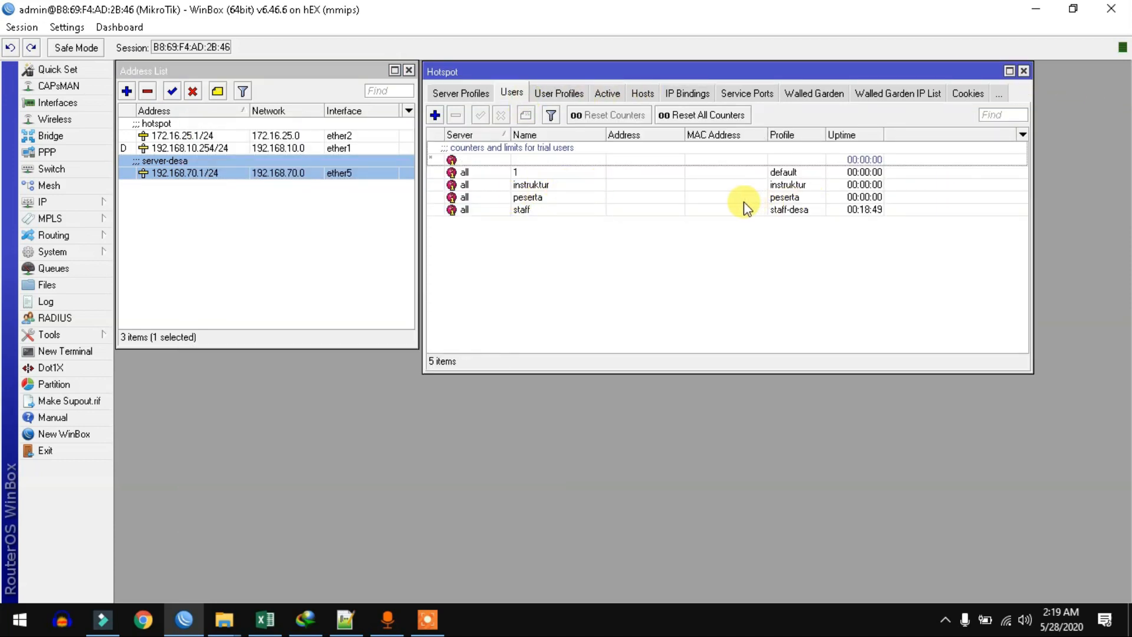
pyautogui.click(553, 198)
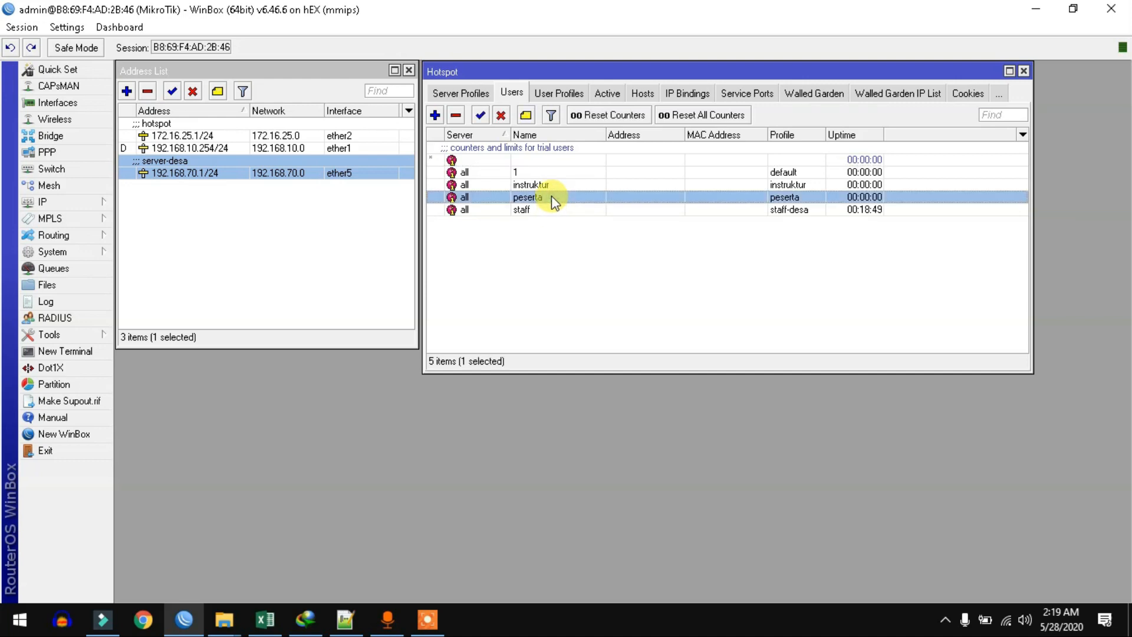
pyautogui.click(606, 93)
pyautogui.click(565, 147)
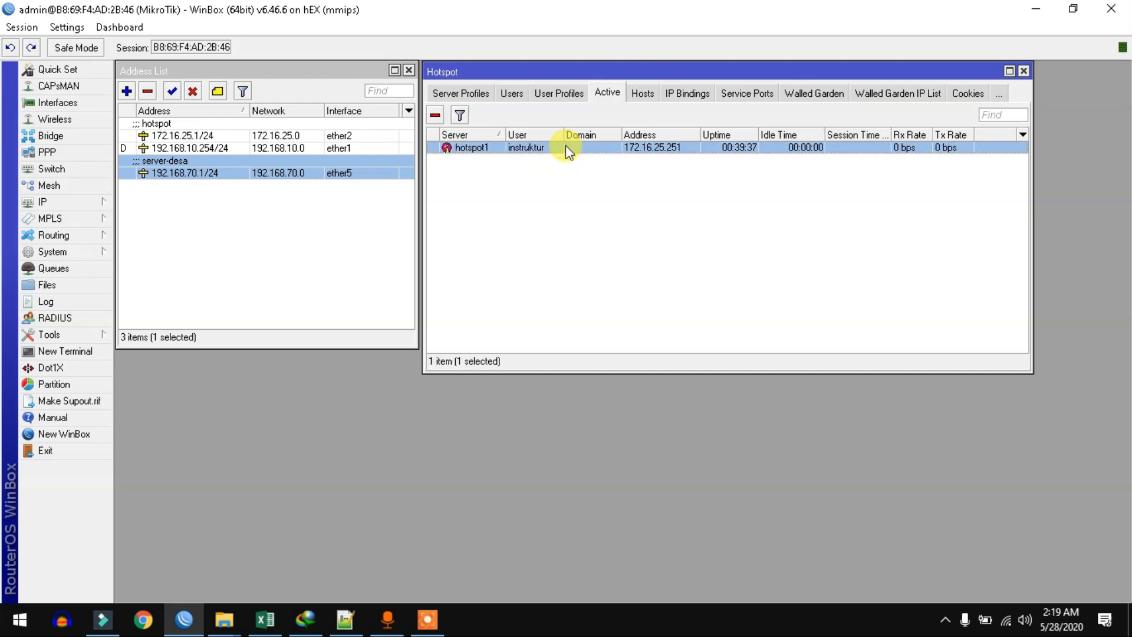
pyautogui.press('Delete')
pyautogui.click(513, 94)
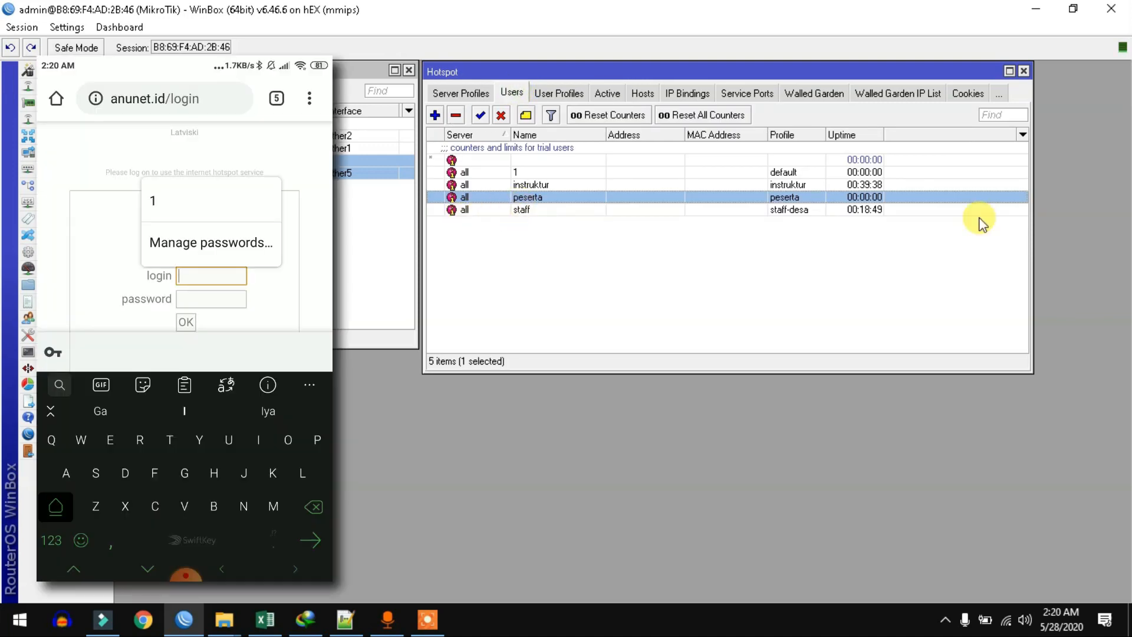
# Step: Log in on the phone's hotspot page as user peserta with its password and confirm the active session
pyautogui.write('peserta')
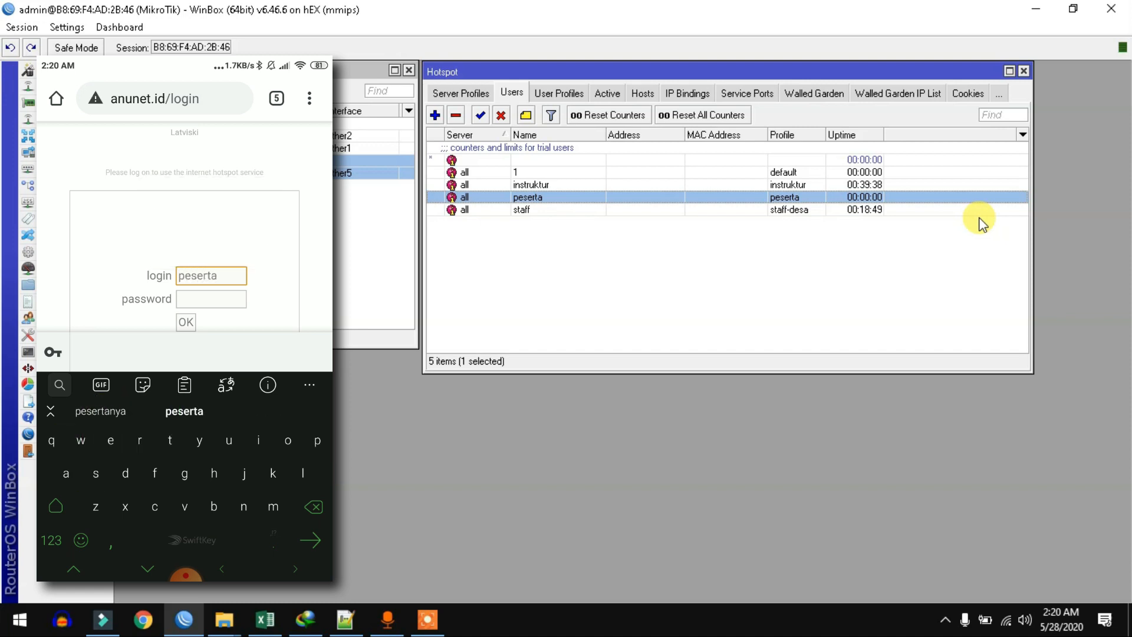
pyautogui.press('Tab')
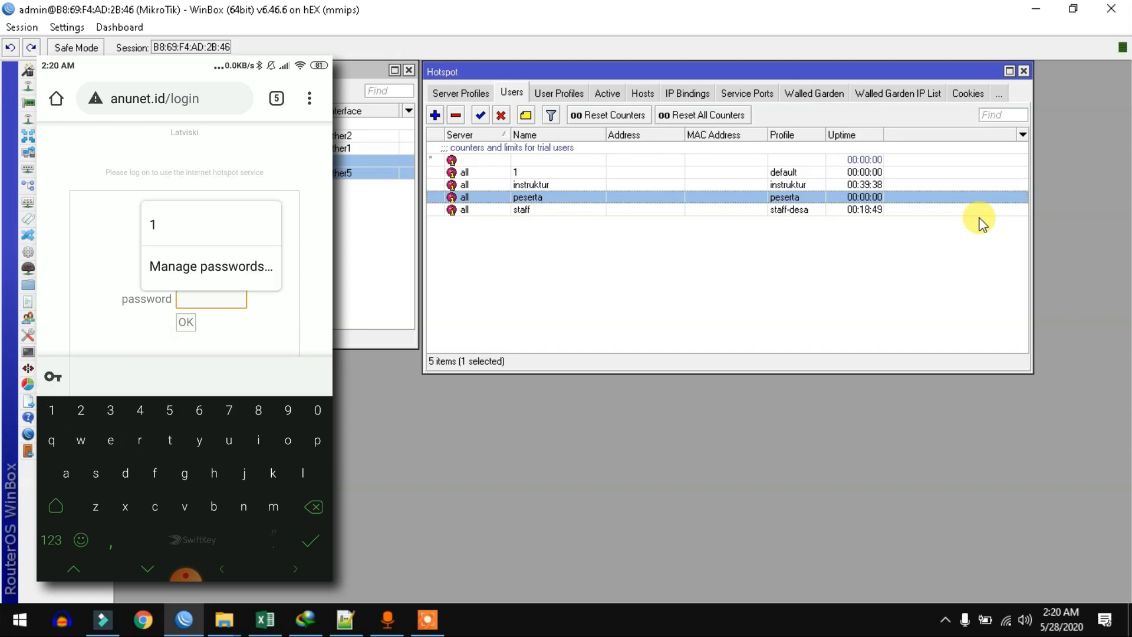
pyautogui.write('peserta')
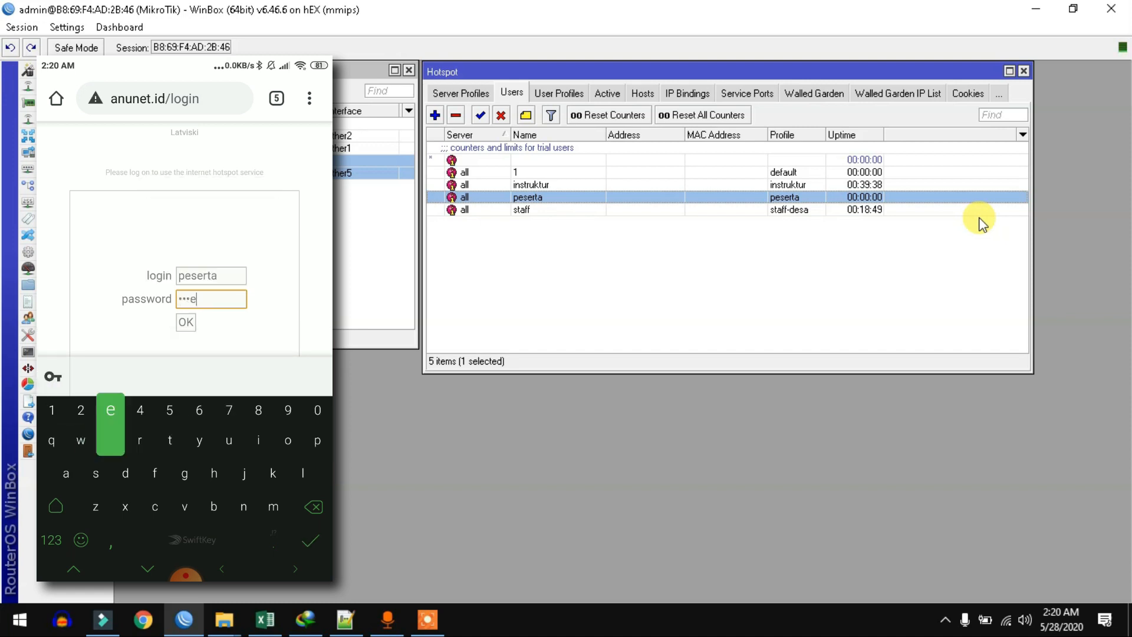
pyautogui.press('Return')
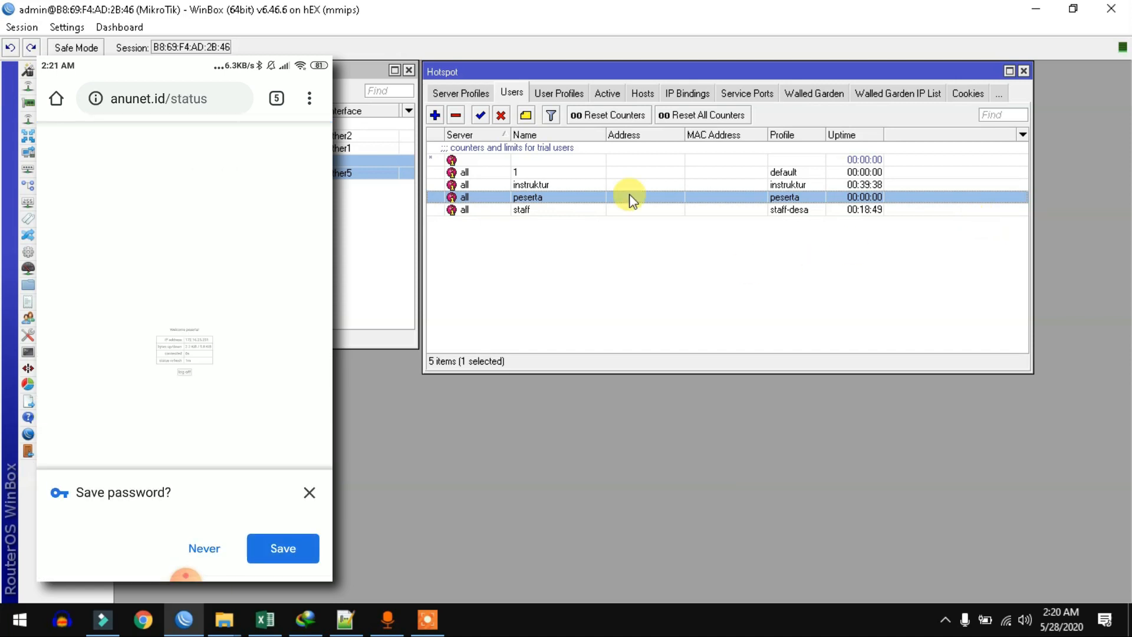
pyautogui.click(614, 93)
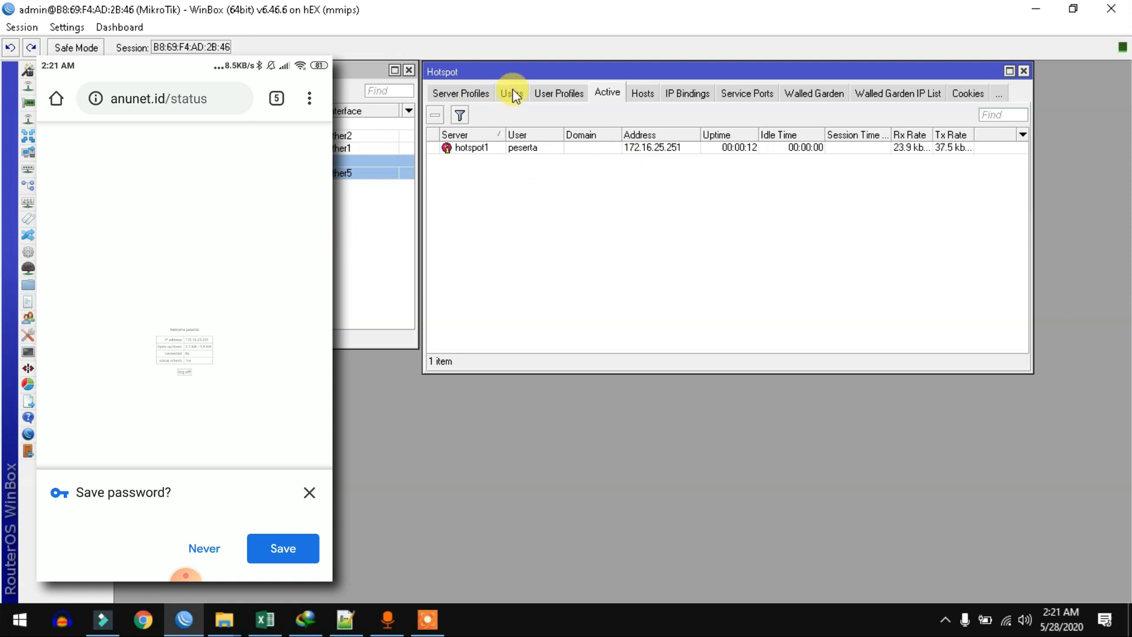
# Step: Show the Firewall filter rules and select the peserta-list sosmed-list rule to watch its counters
pyautogui.click(451, 93)
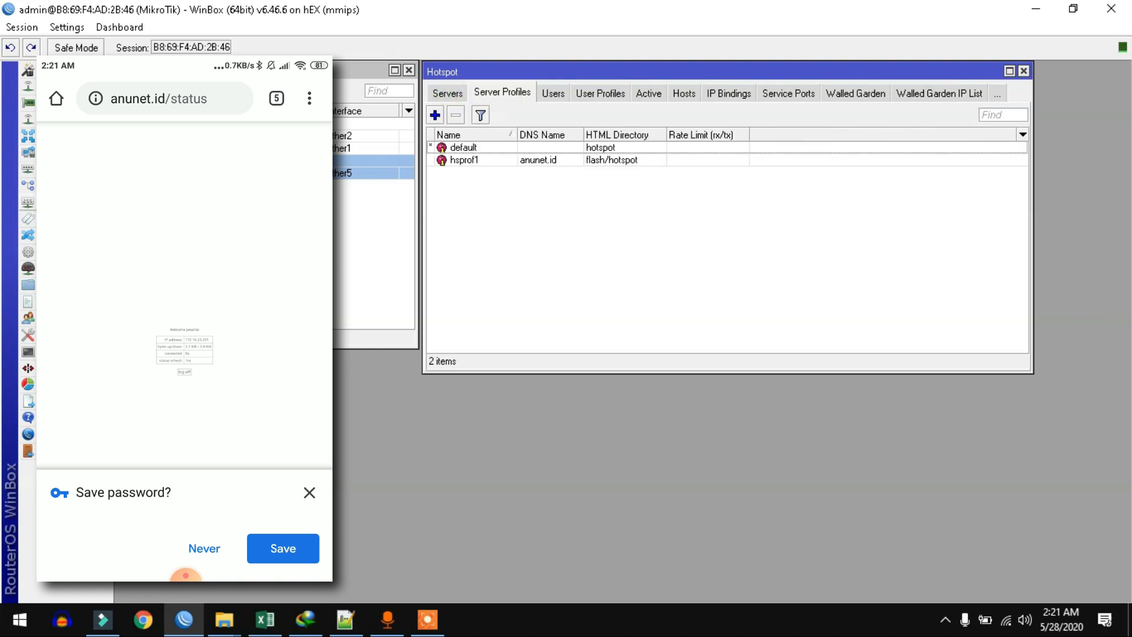
pyautogui.click(52, 202)
pyautogui.click(142, 327)
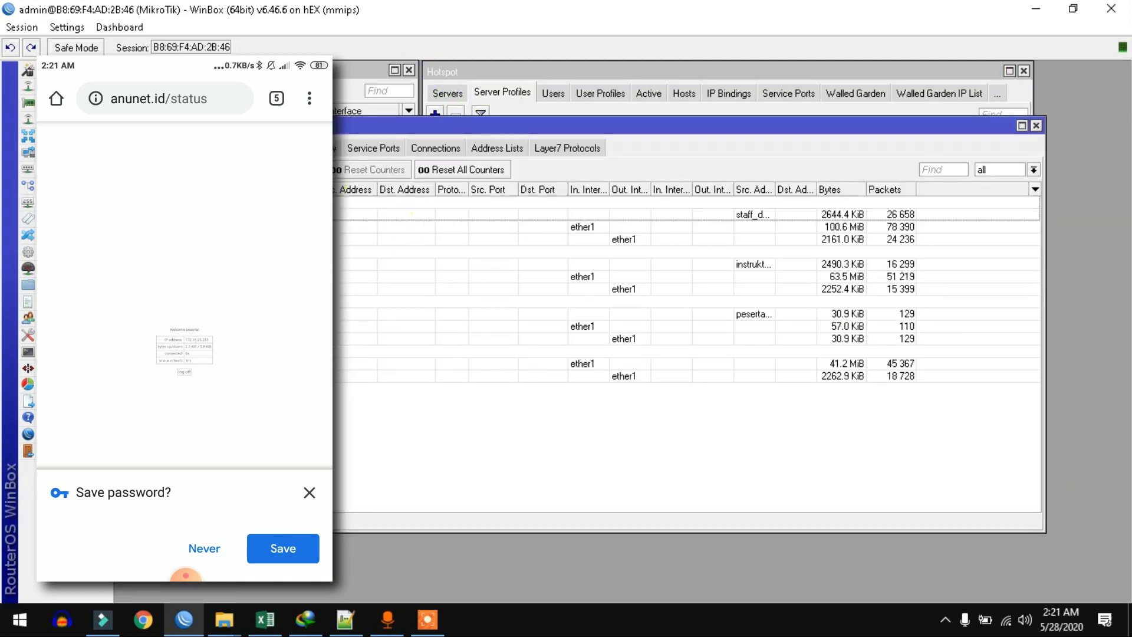
pyautogui.click(223, 148)
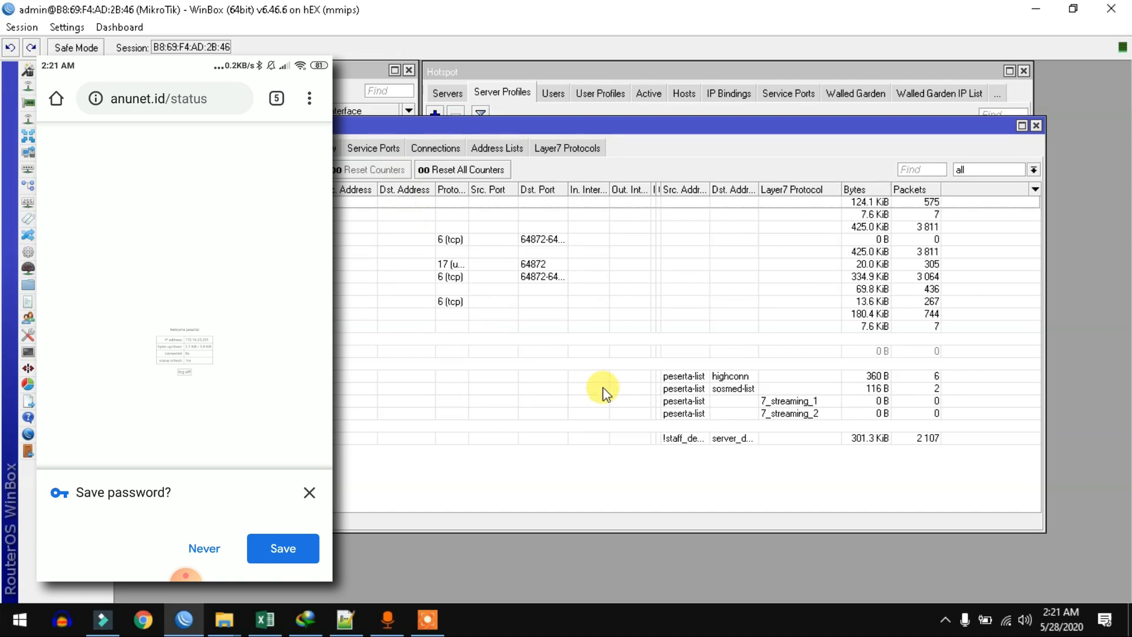
pyautogui.click(748, 388)
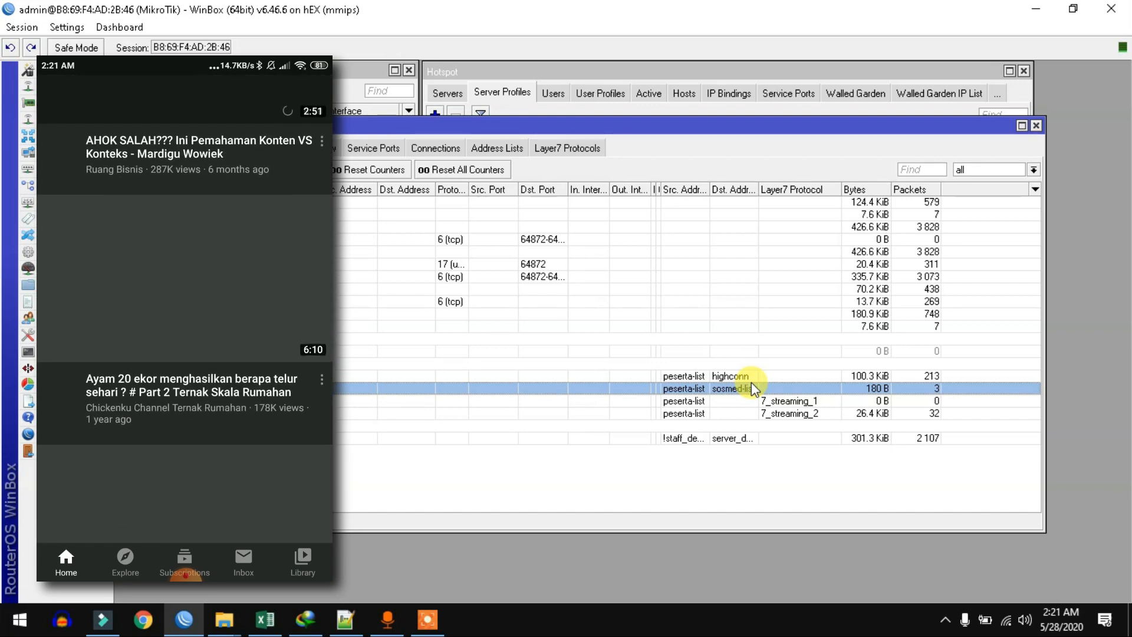
# Step: Select the peserta-list highconn filter rule to watch its counters grow from the phone's traffic
pyautogui.click(752, 378)
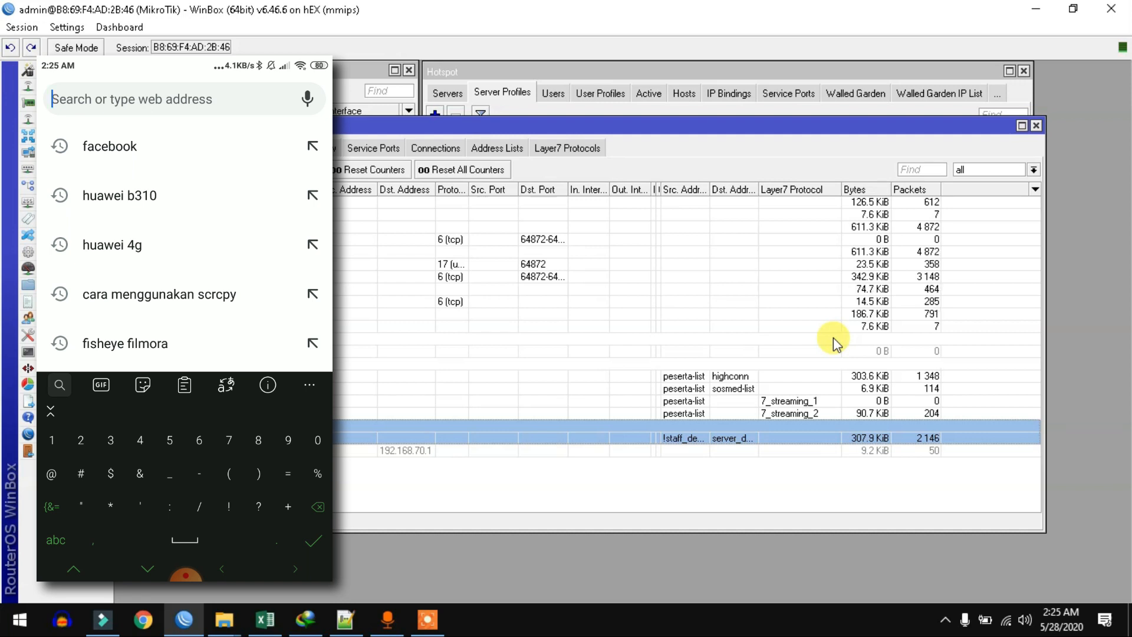
# Step: Open 192.168.70.1 on the phone, then delete the filter rule for destination 192.168.70.1
pyautogui.write('192')
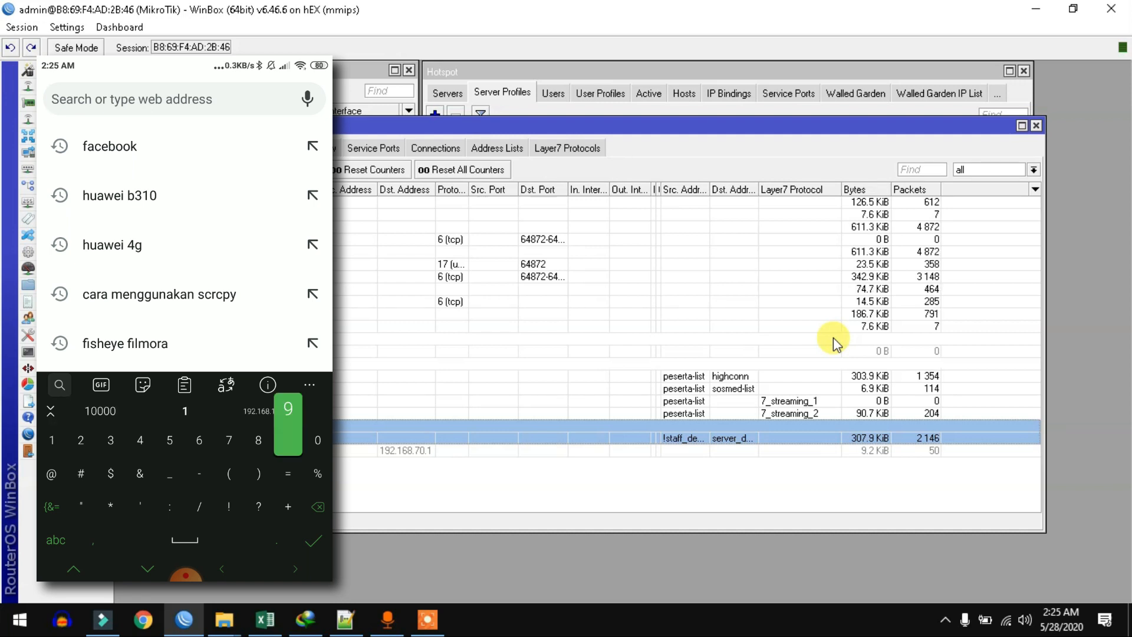
pyautogui.write('.168')
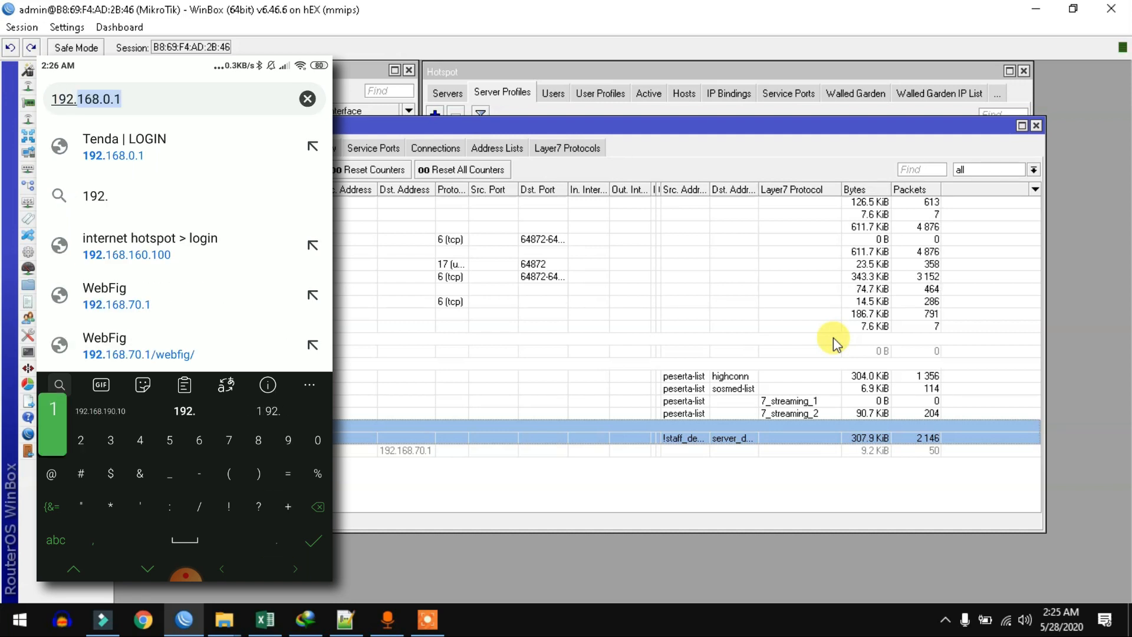
pyautogui.write('.70.')
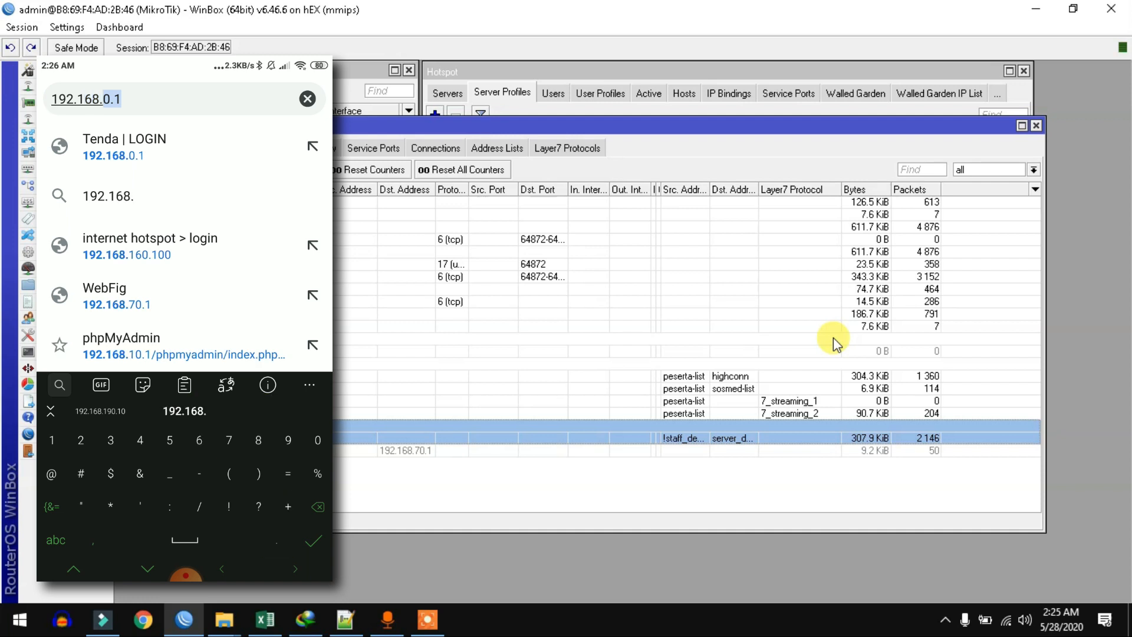
pyautogui.write('1')
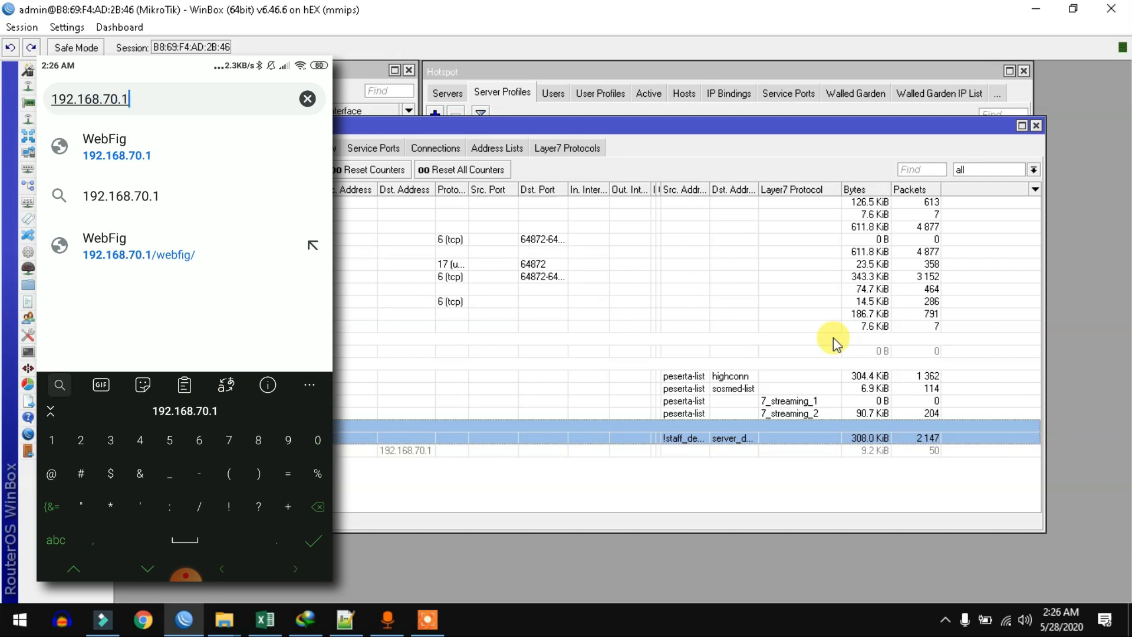
pyautogui.press('Return')
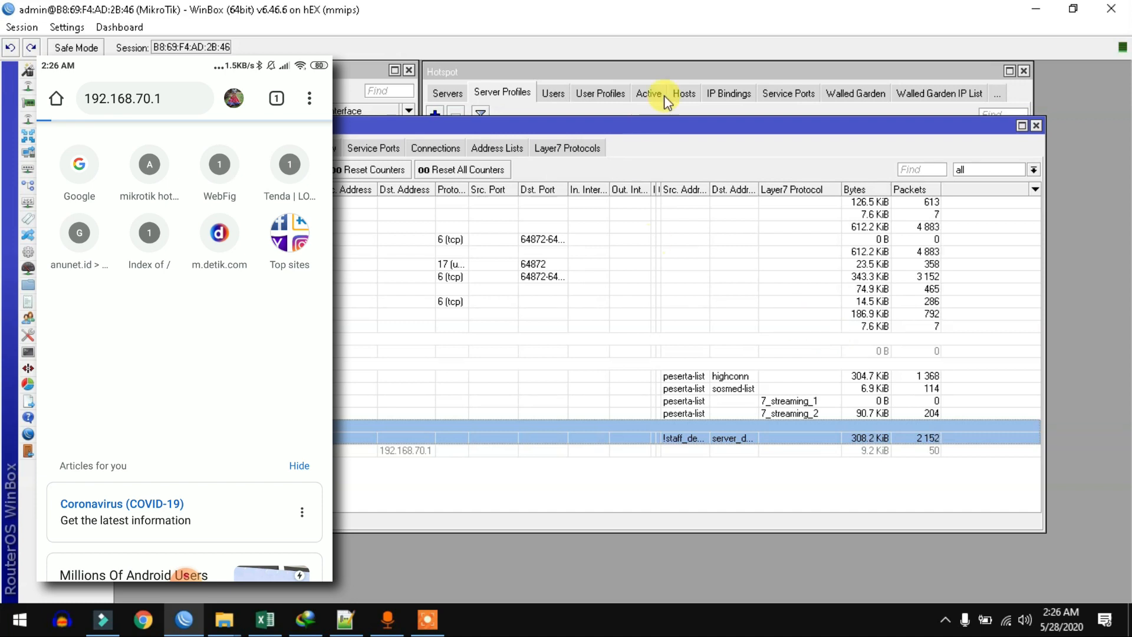
pyautogui.click(733, 475)
pyautogui.click(711, 425)
pyautogui.click(739, 451)
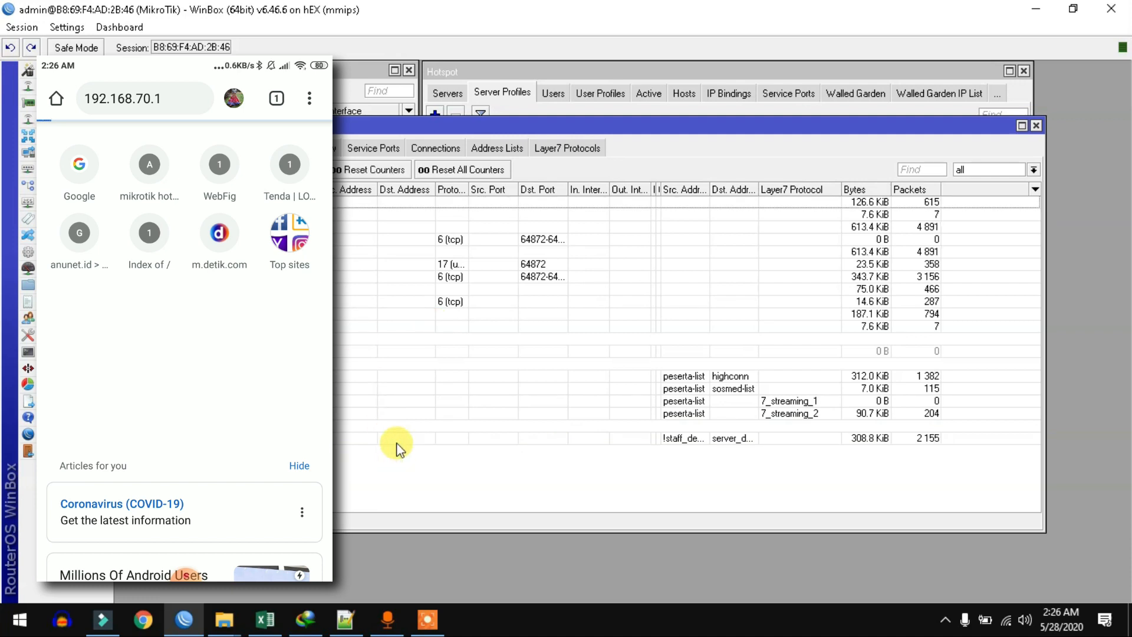
pyautogui.click(475, 442)
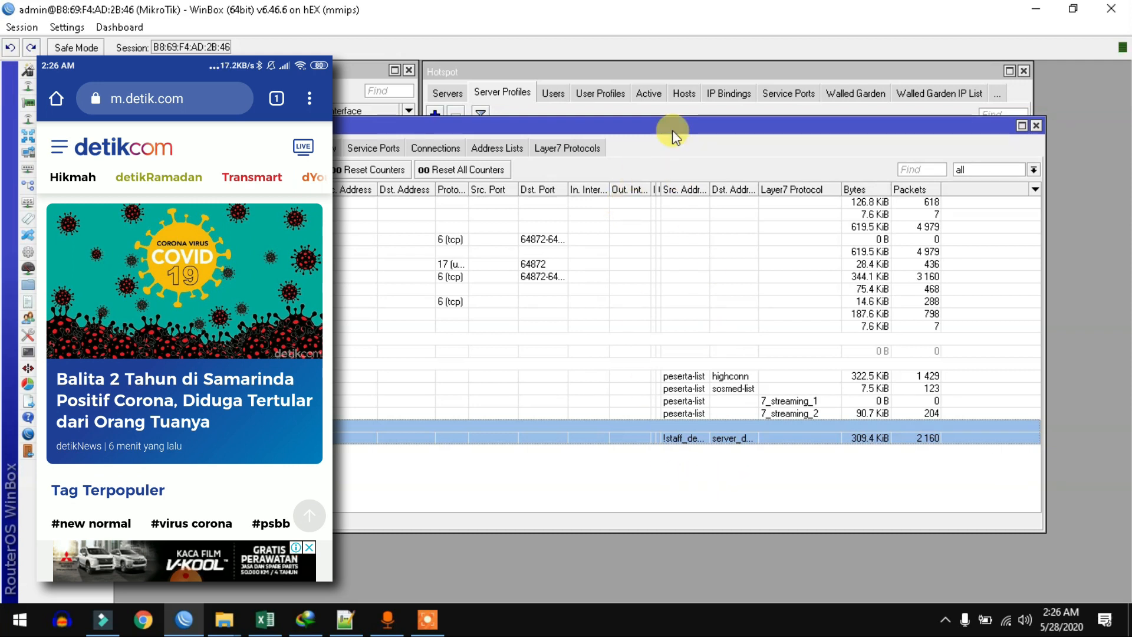
# Step: Disconnect the peserta session in Hotspot Active, removing it again after it reconnects
pyautogui.click(591, 68)
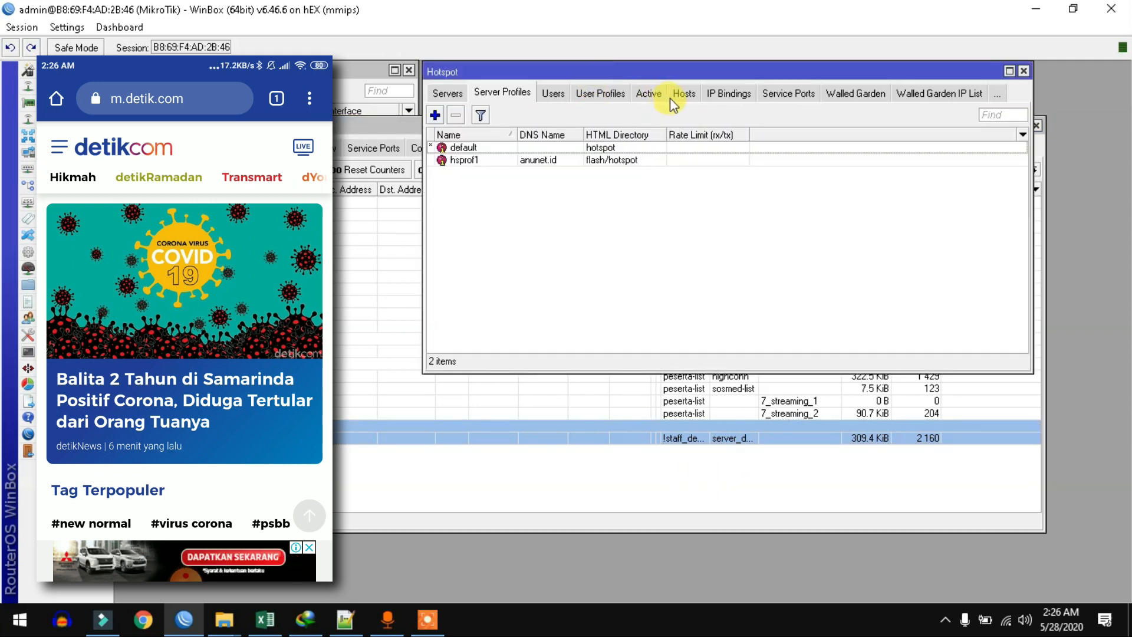
pyautogui.click(649, 93)
pyautogui.click(608, 148)
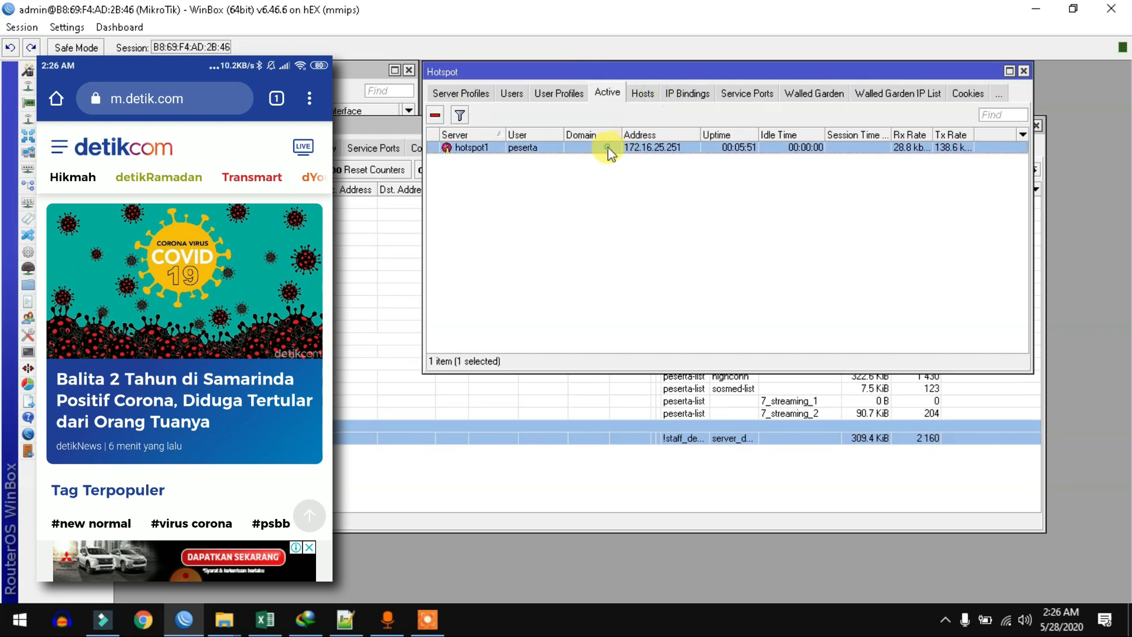
pyautogui.click(439, 117)
pyautogui.click(520, 95)
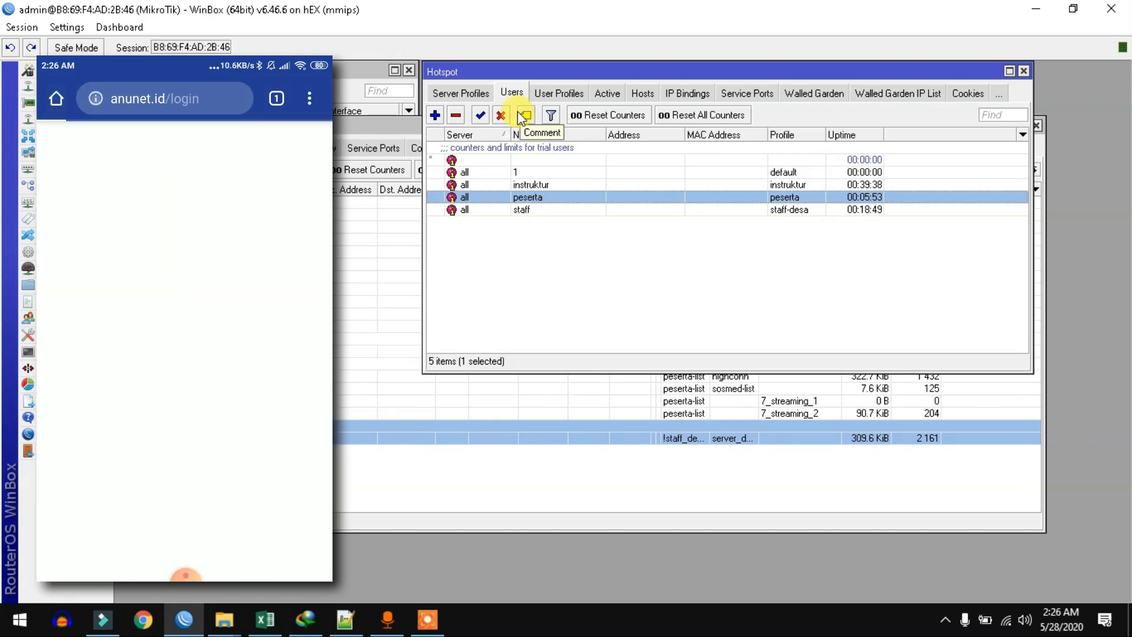
pyautogui.click(605, 93)
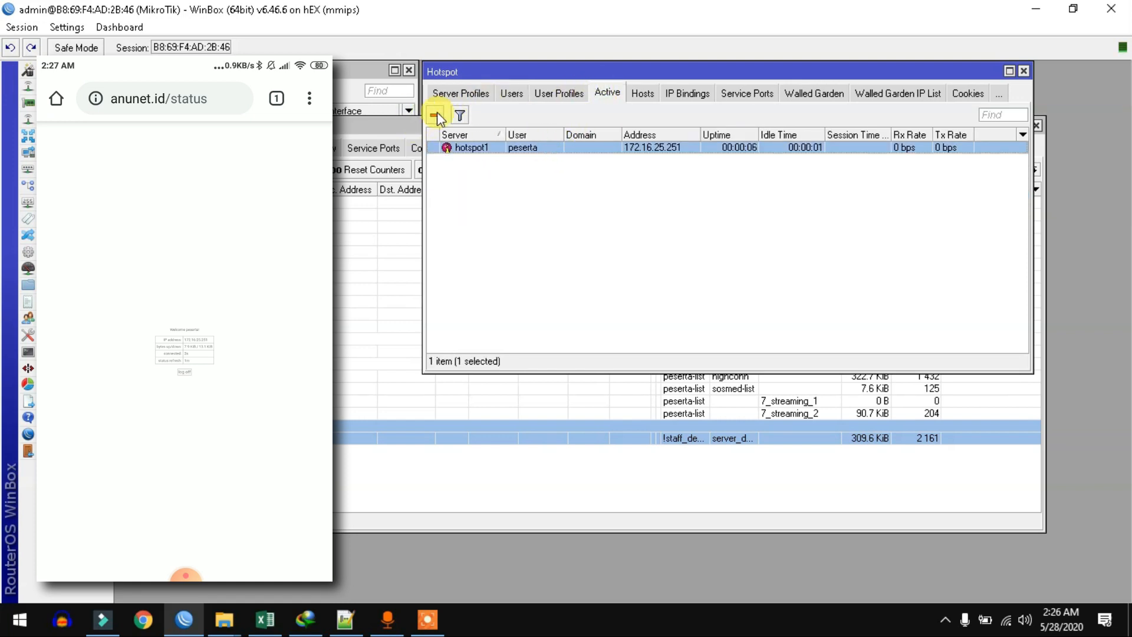
pyautogui.click(437, 116)
# Step: Turn off Cookie login in the hsprof1 server profile
pyautogui.click(455, 94)
pyautogui.doubleClick(490, 158)
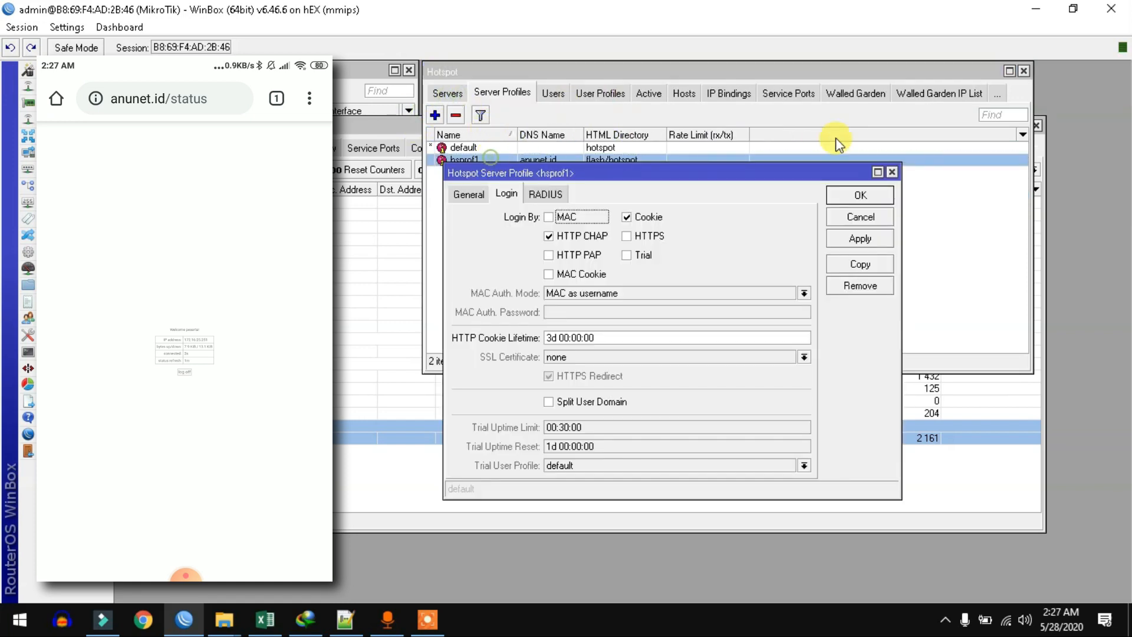
pyautogui.click(648, 218)
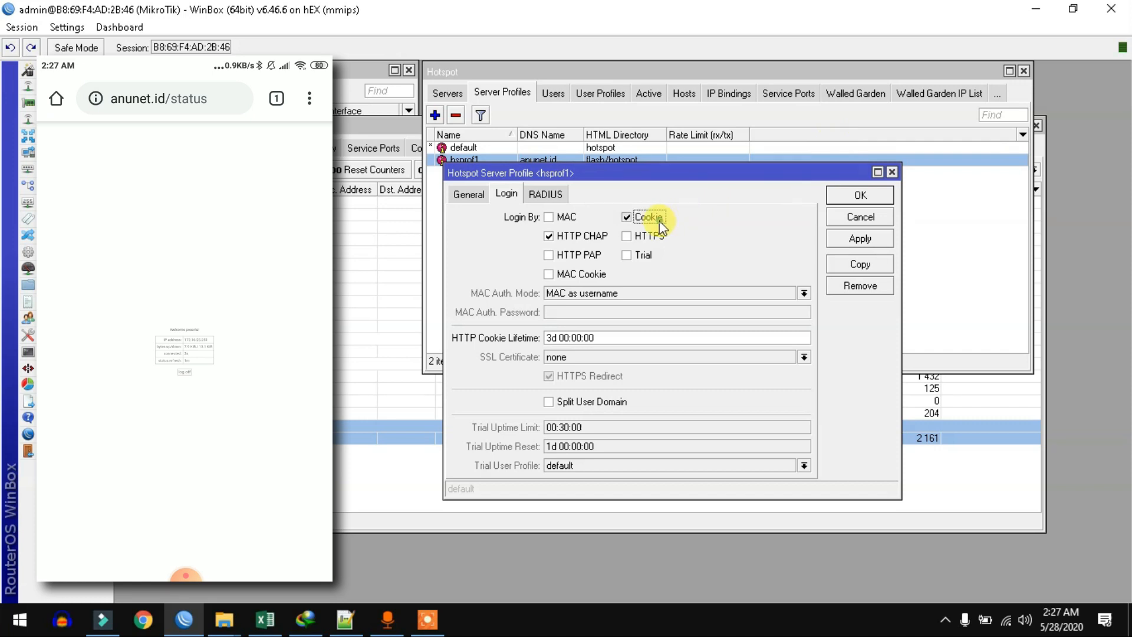
pyautogui.click(878, 195)
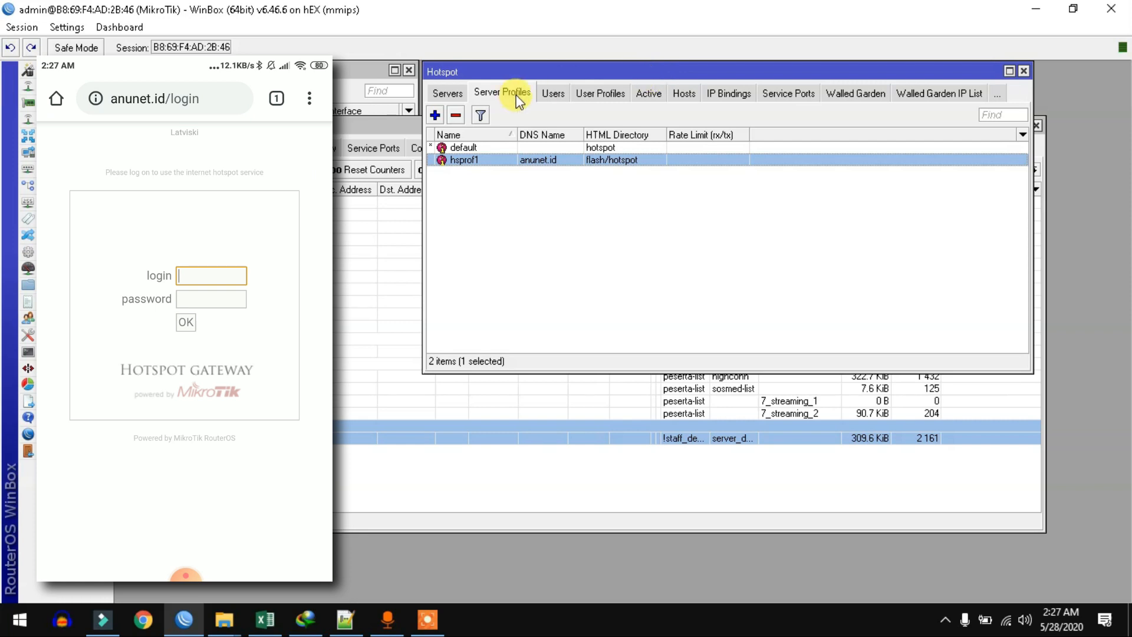
# Step: Log the phone in to the hotspot as user instruktur, entering the account password
pyautogui.click(550, 93)
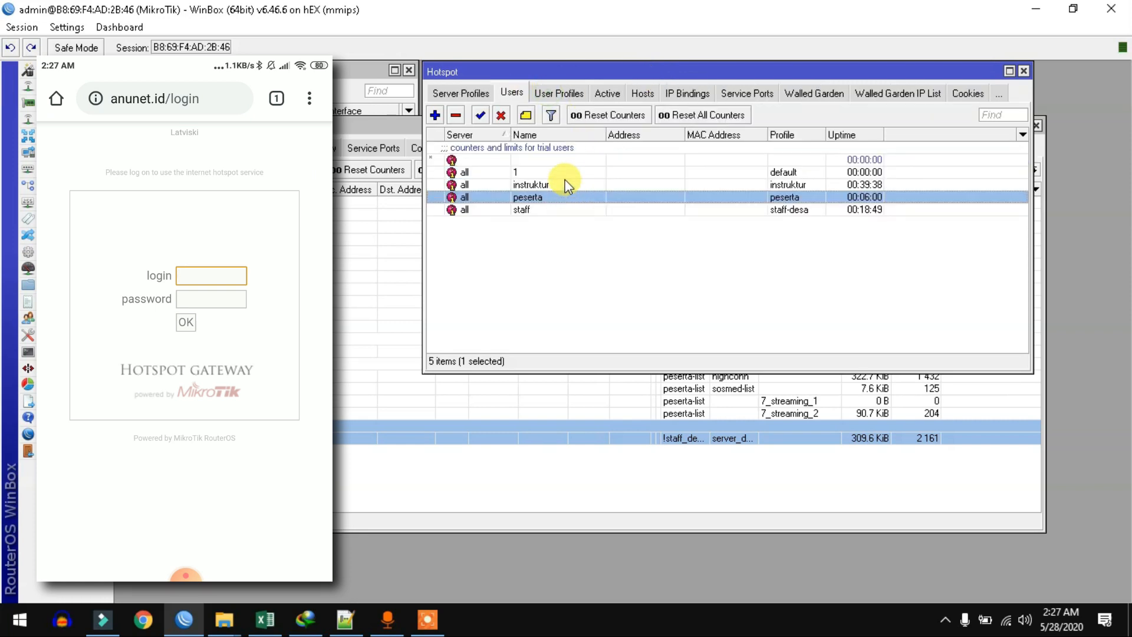
pyautogui.click(565, 184)
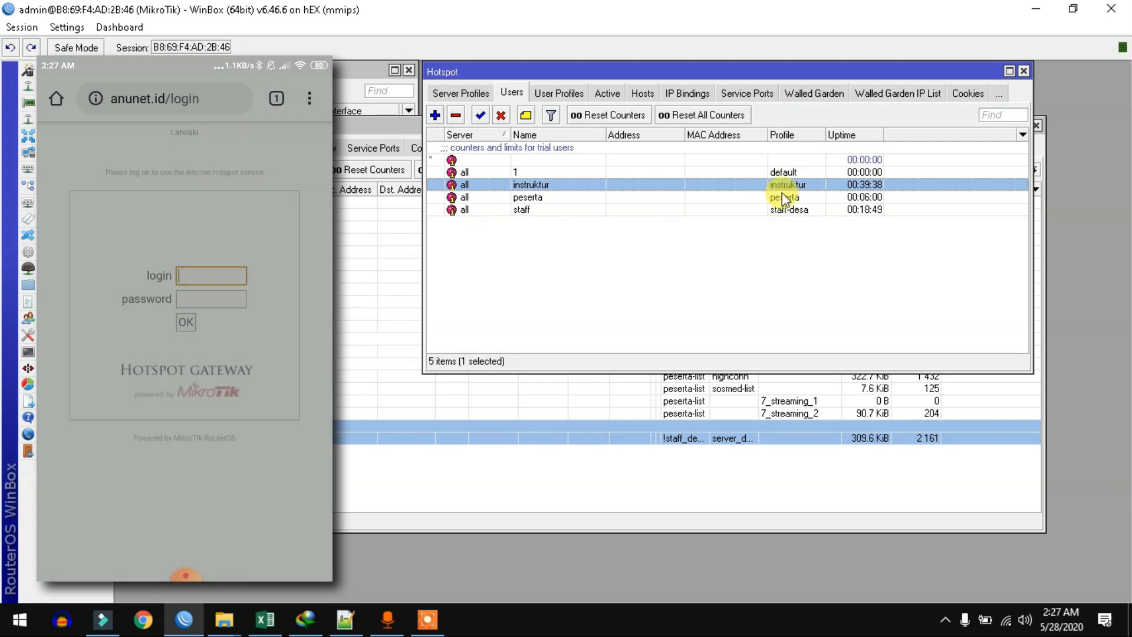
pyautogui.write('ins')
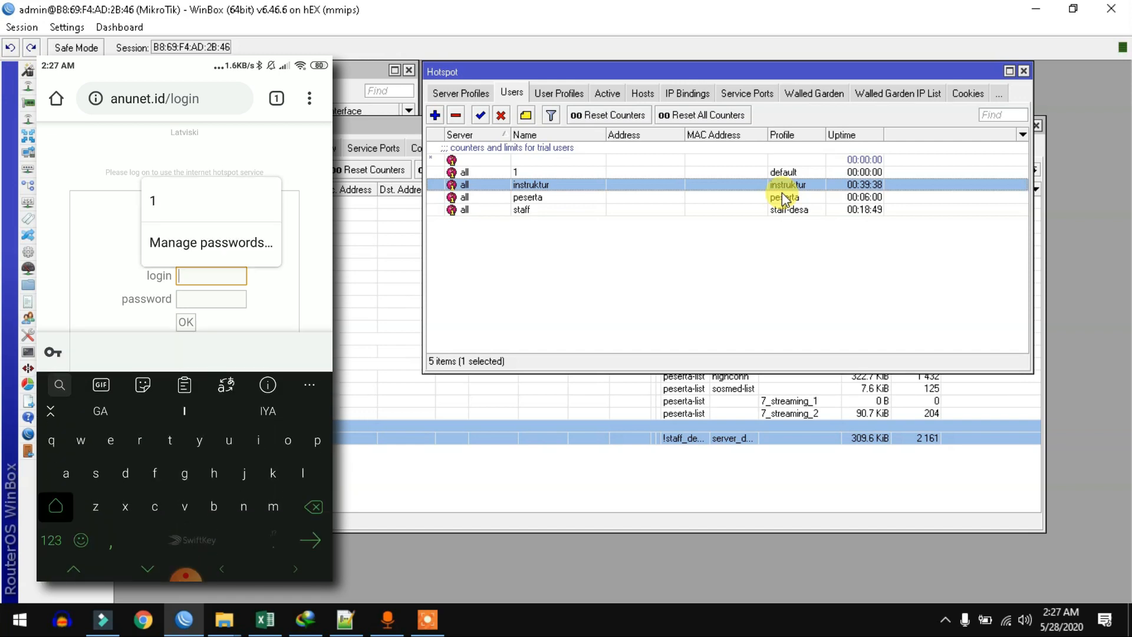
pyautogui.write('truktur')
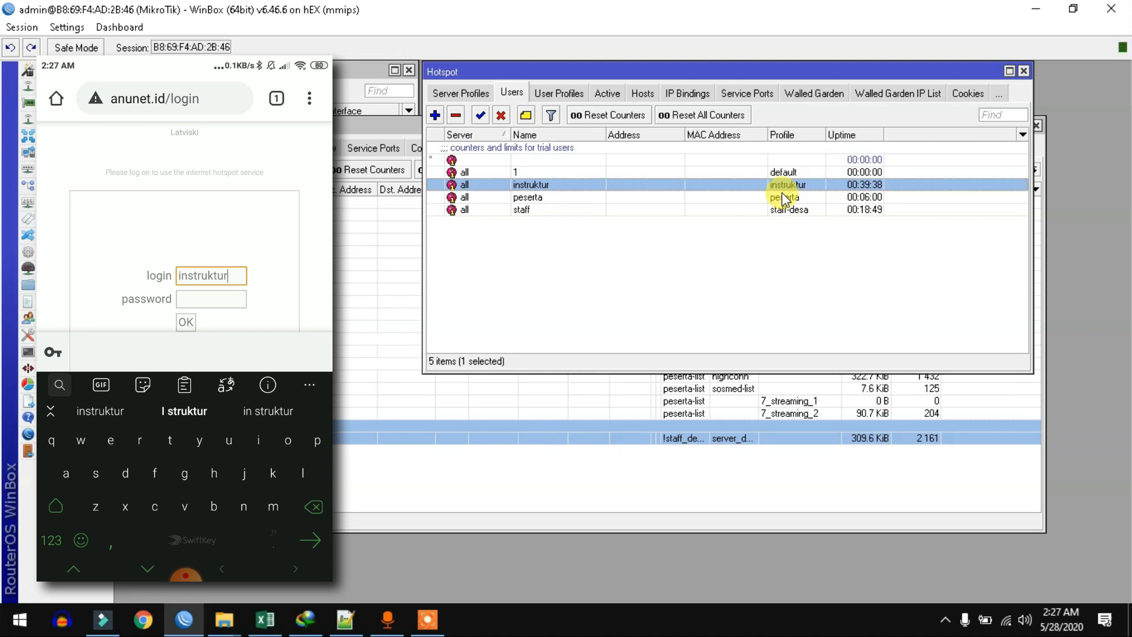
pyautogui.press('Tab')
pyautogui.write('i')
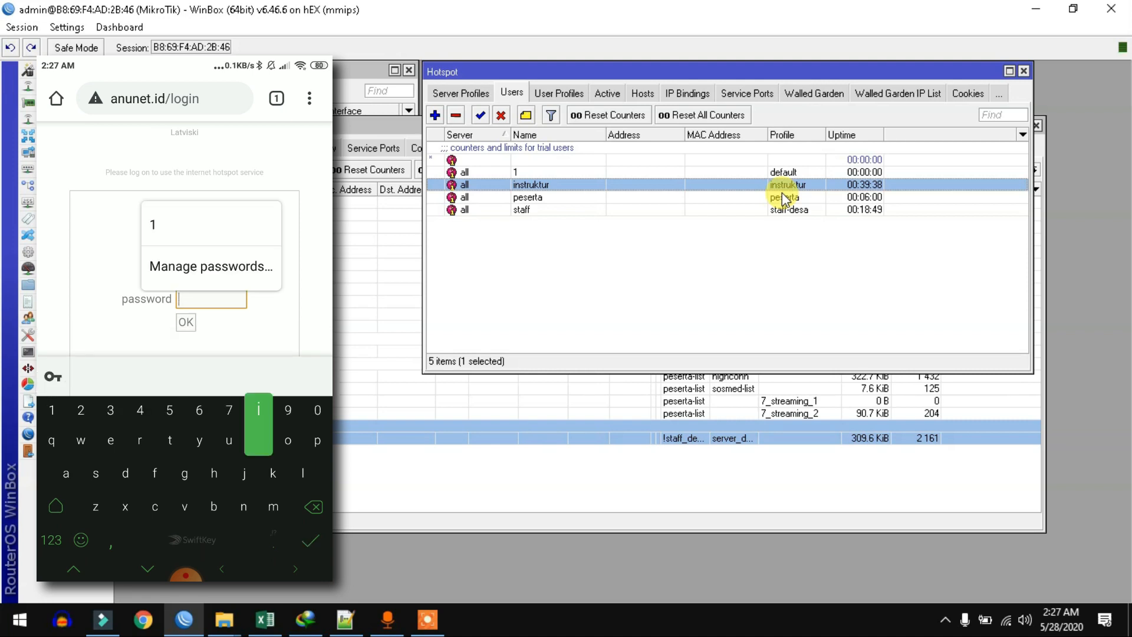
pyautogui.write('nstru')
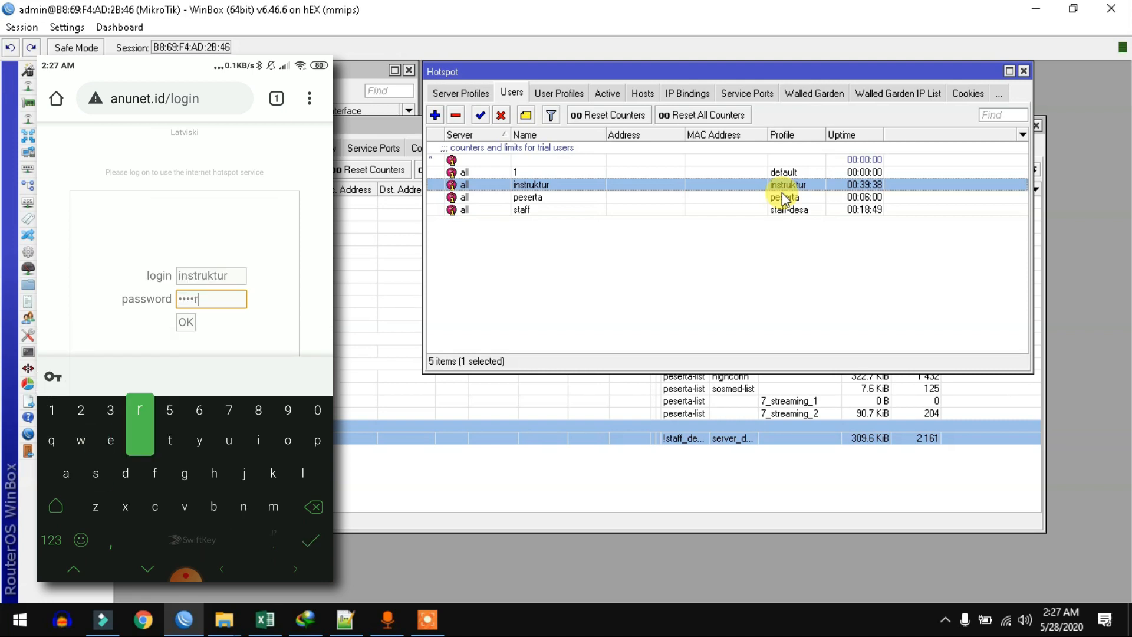
pyautogui.write('ktur')
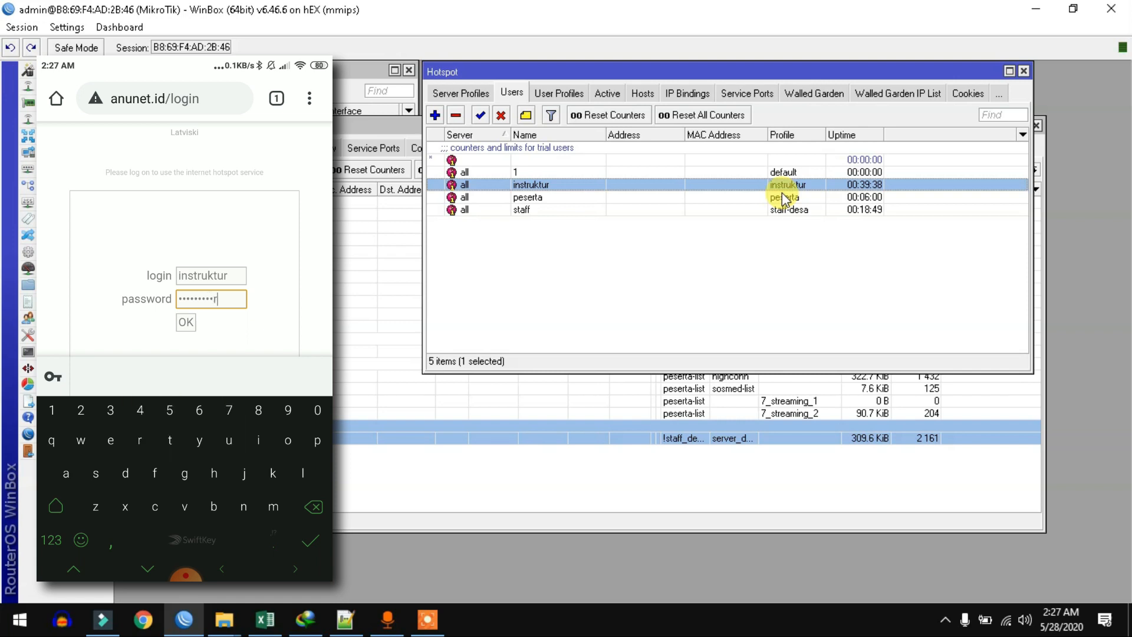
pyautogui.press('Return')
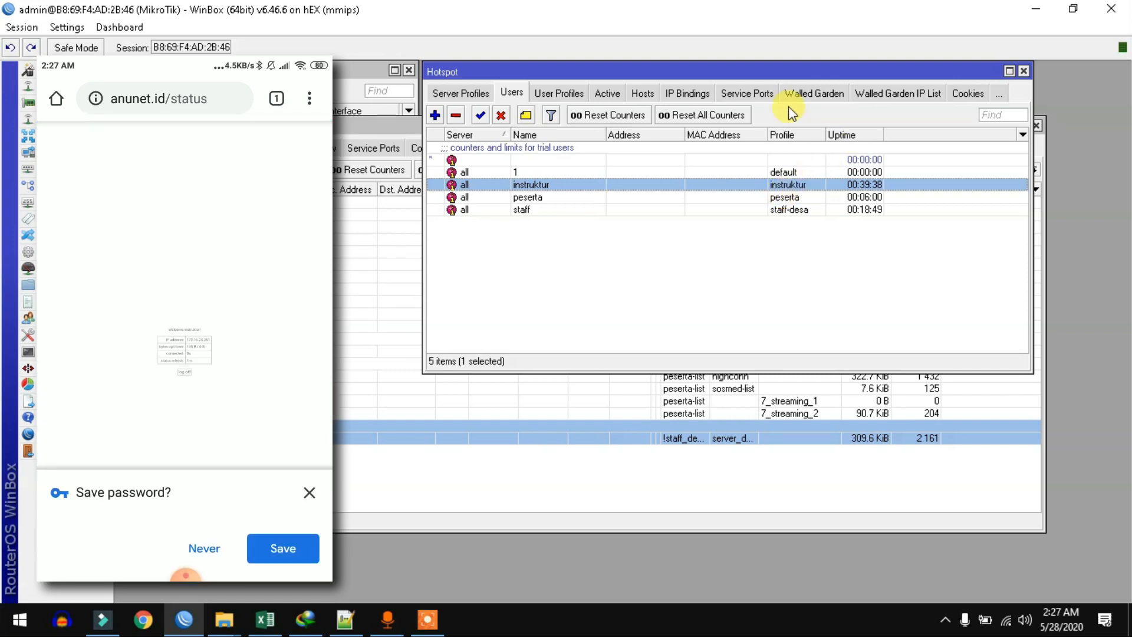
# Step: Show active hotspot sessions, listing instruktur on hotspot1 at 172.16.25.251
pyautogui.click(609, 91)
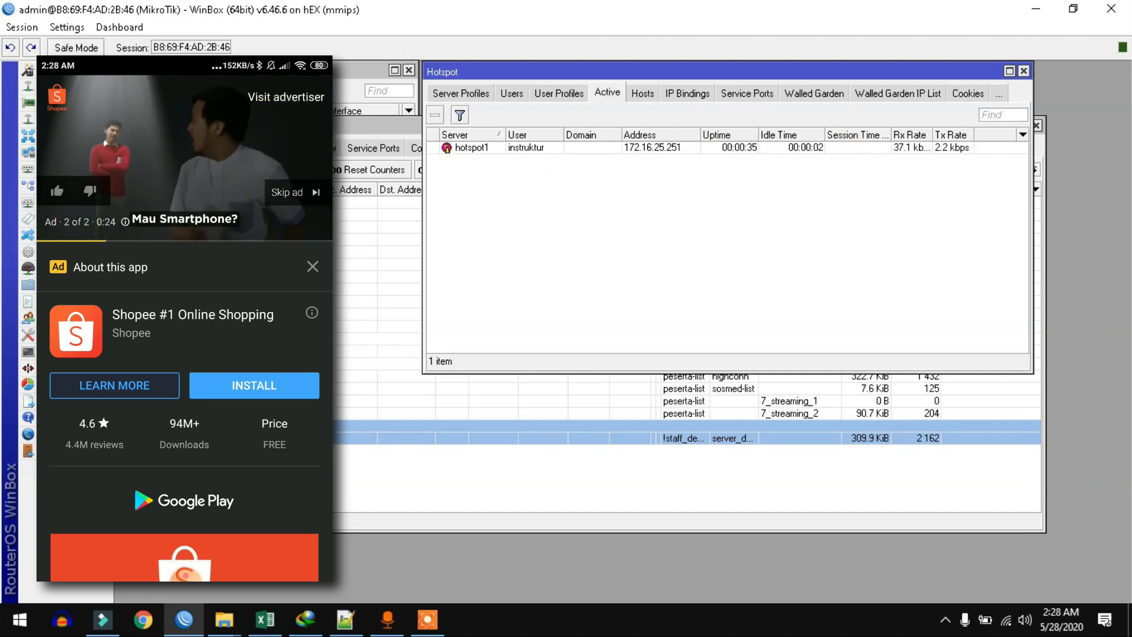
# Step: Open Simple Queues, reposition the list, and widen the Name and Target columns
pyautogui.click(48, 268)
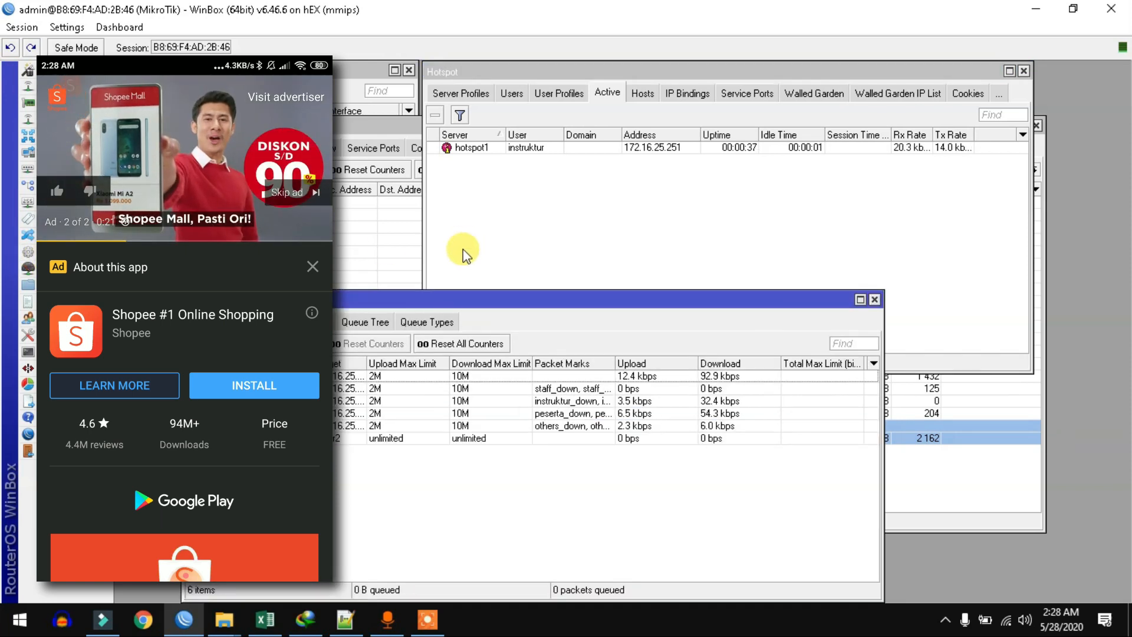
pyautogui.moveTo(399, 307); pyautogui.dragTo(366, 233)
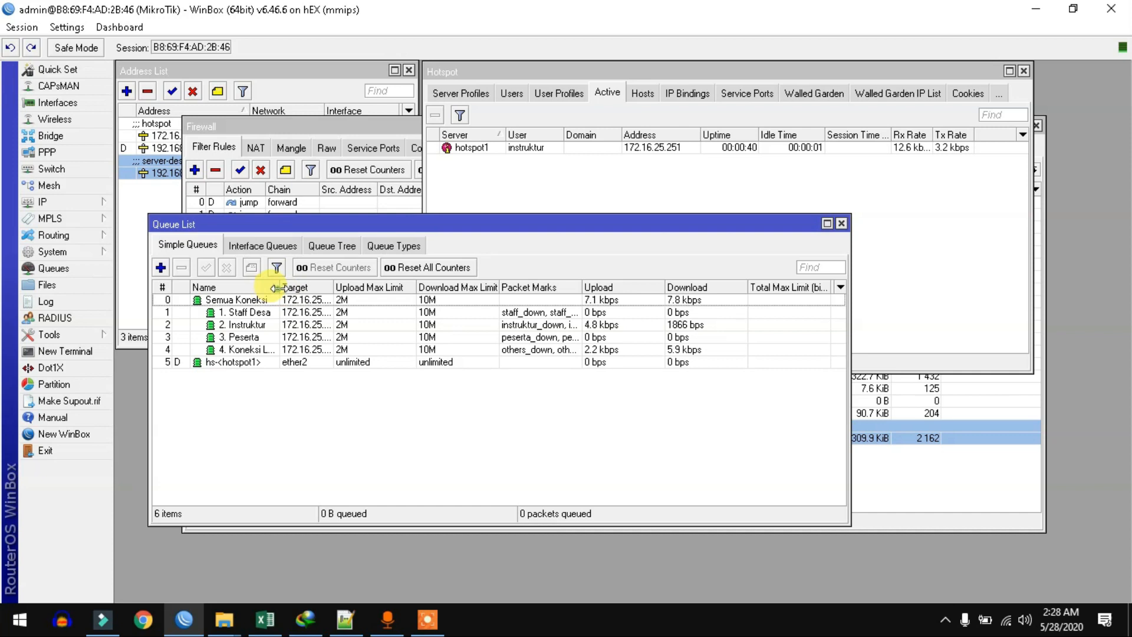
pyautogui.moveTo(279, 289); pyautogui.dragTo(301, 290)
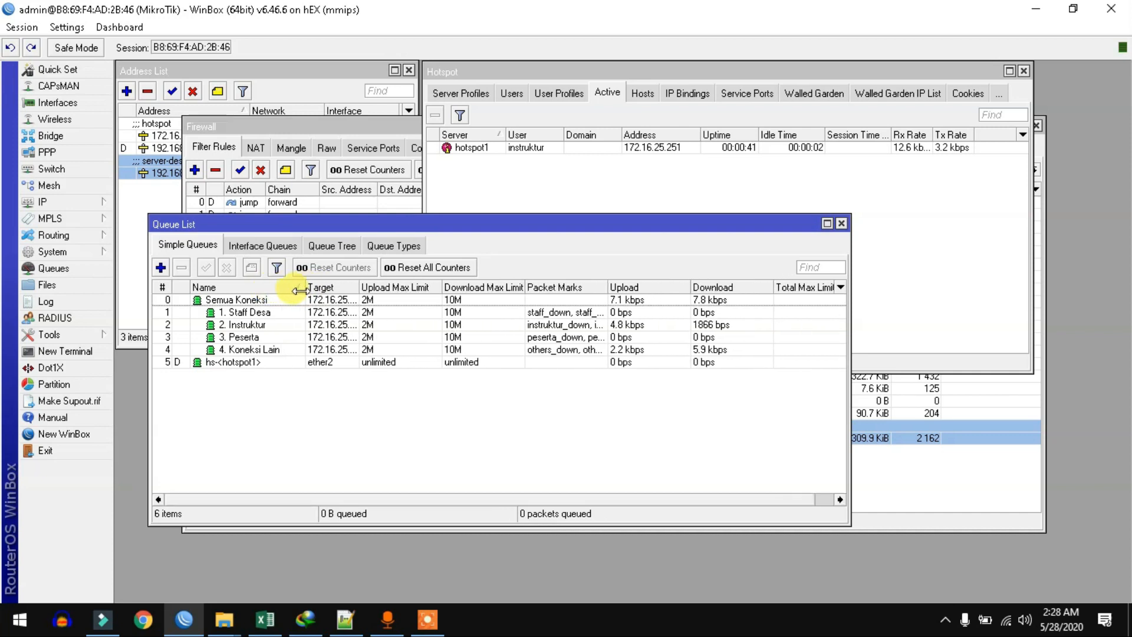
pyautogui.click(217, 300)
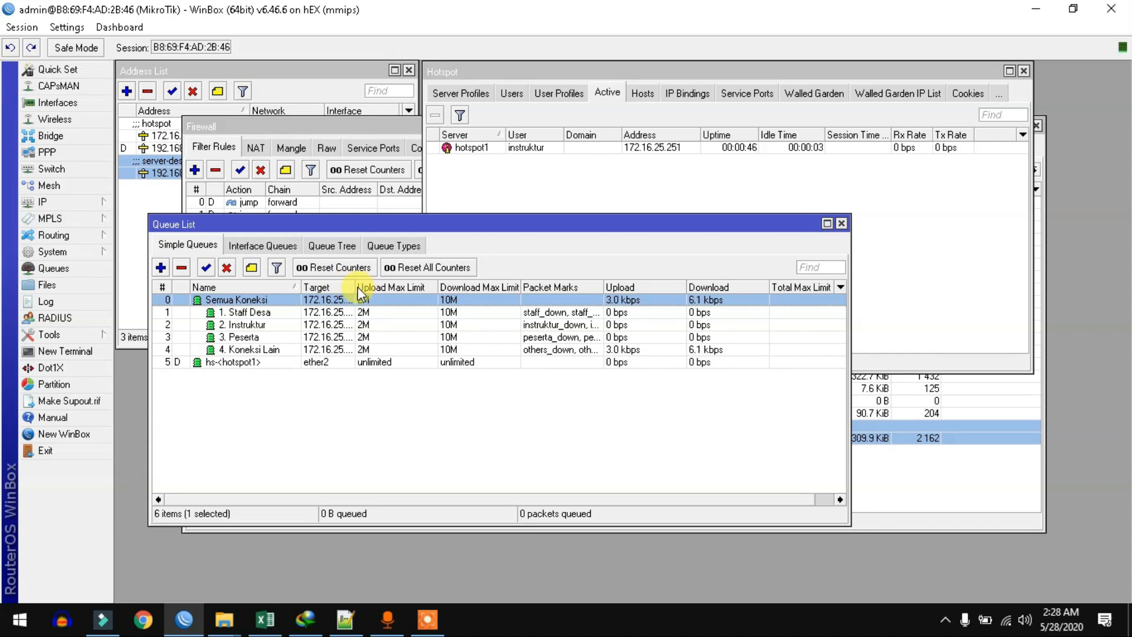
pyautogui.moveTo(357, 287); pyautogui.dragTo(446, 287)
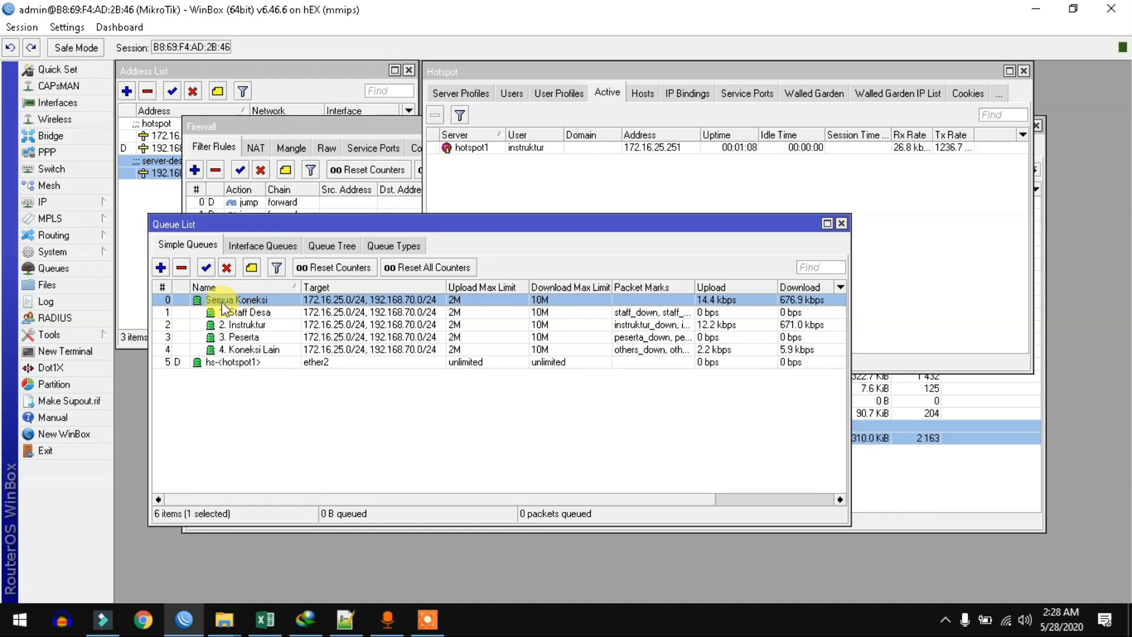
# Step: Glance at Semua Koneksi's settings, then review 1. Staff Desa's General and Advanced tabs
pyautogui.doubleClick(260, 298)
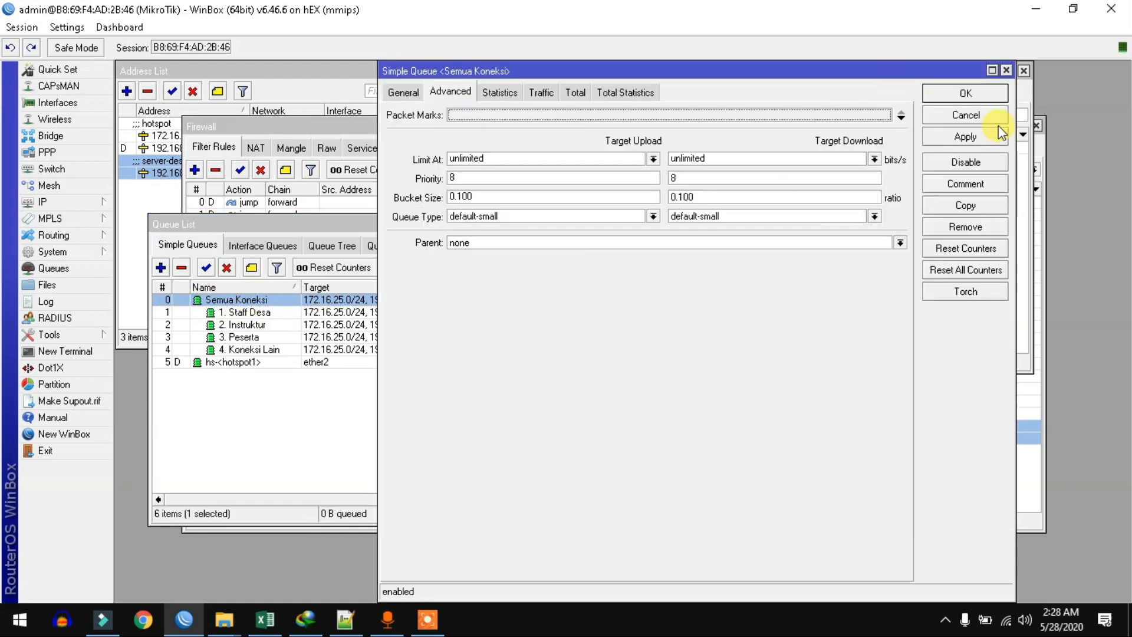
pyautogui.click(1023, 71)
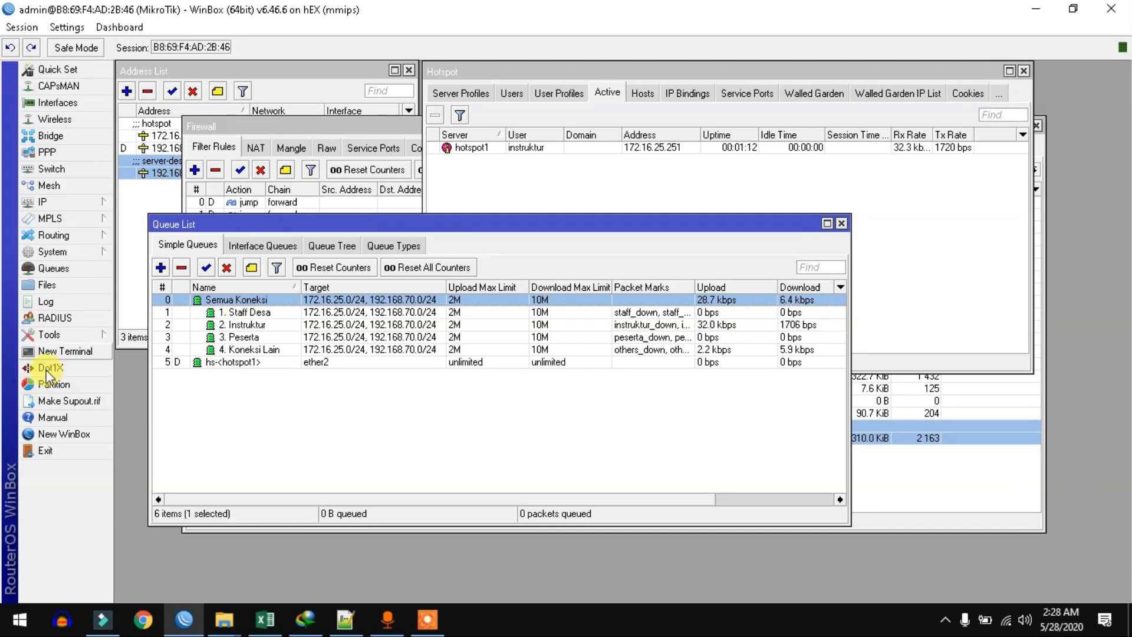
pyautogui.doubleClick(246, 314)
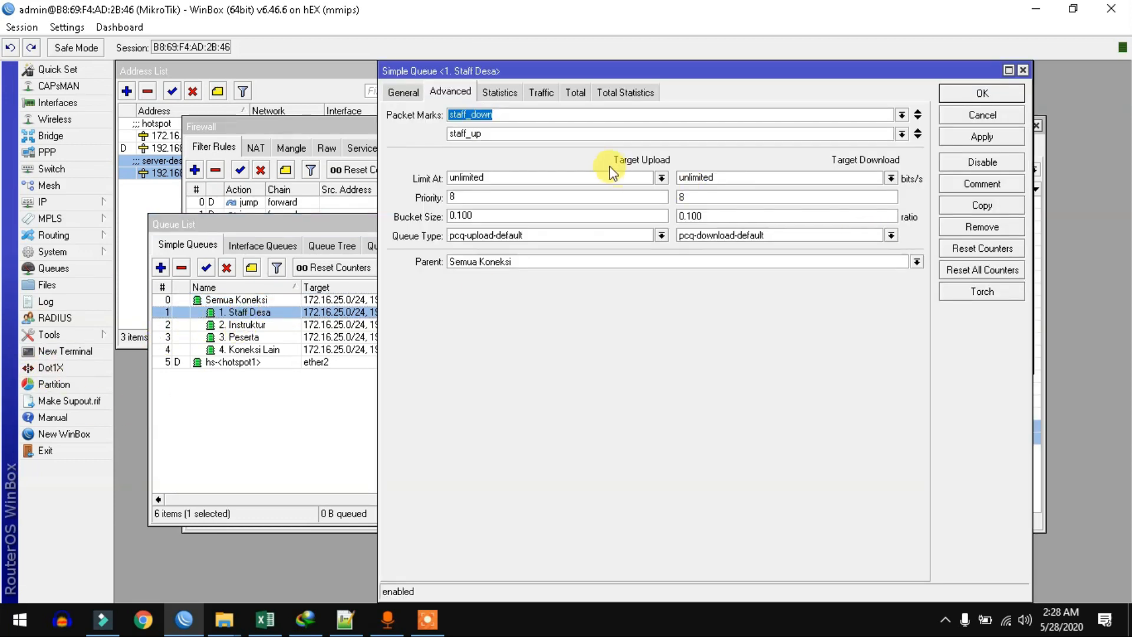
pyautogui.click(403, 92)
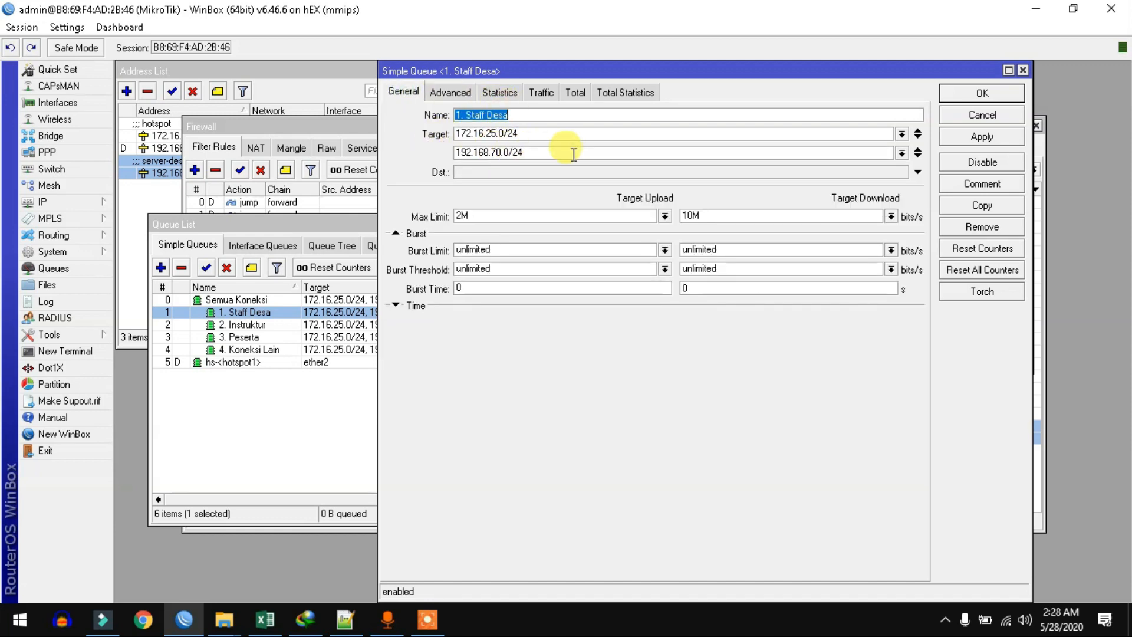
pyautogui.click(445, 94)
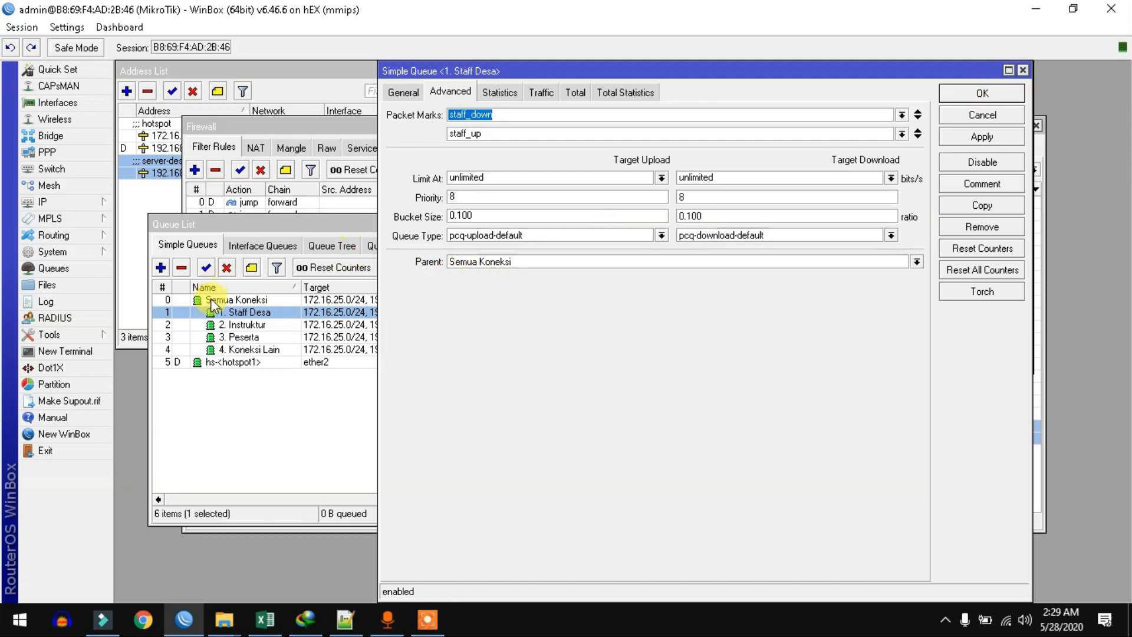
pyautogui.click(1011, 93)
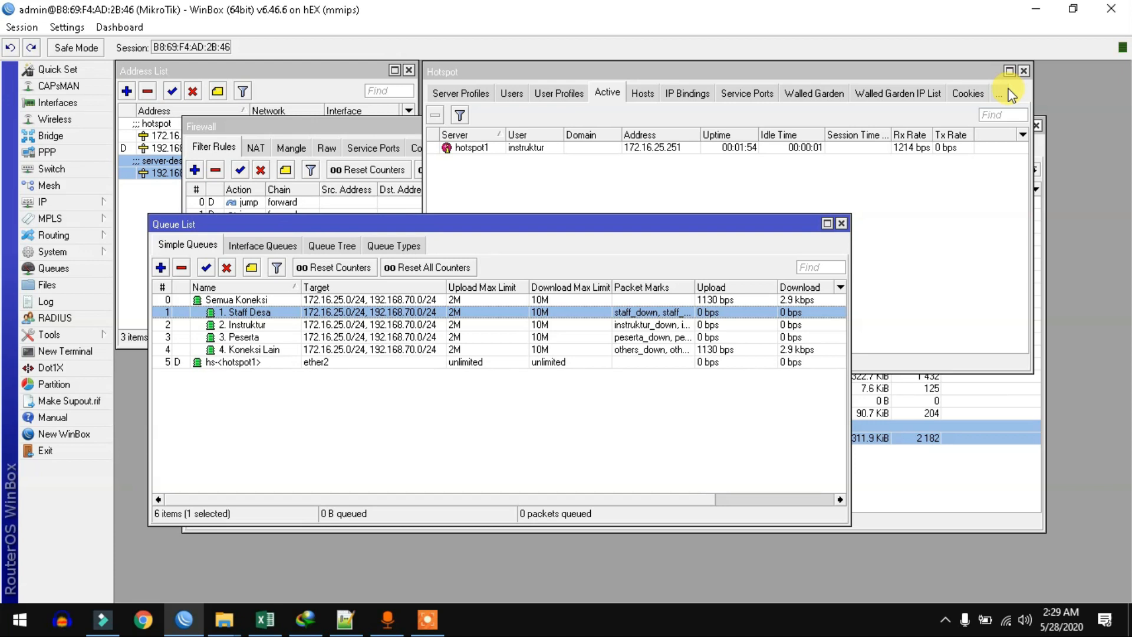
# Step: Check the Instruktur, Peserta and Koneksi Lain queues, narrow Upload Max Limit, select 2. Instruktur
pyautogui.click(267, 328)
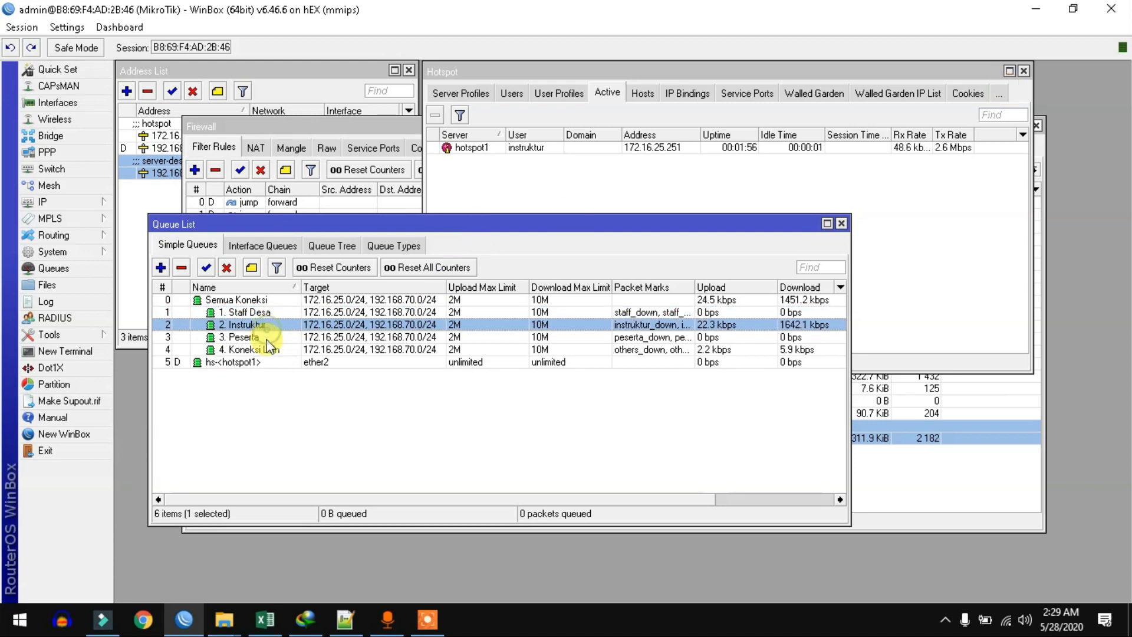
pyautogui.click(267, 337)
pyautogui.click(268, 350)
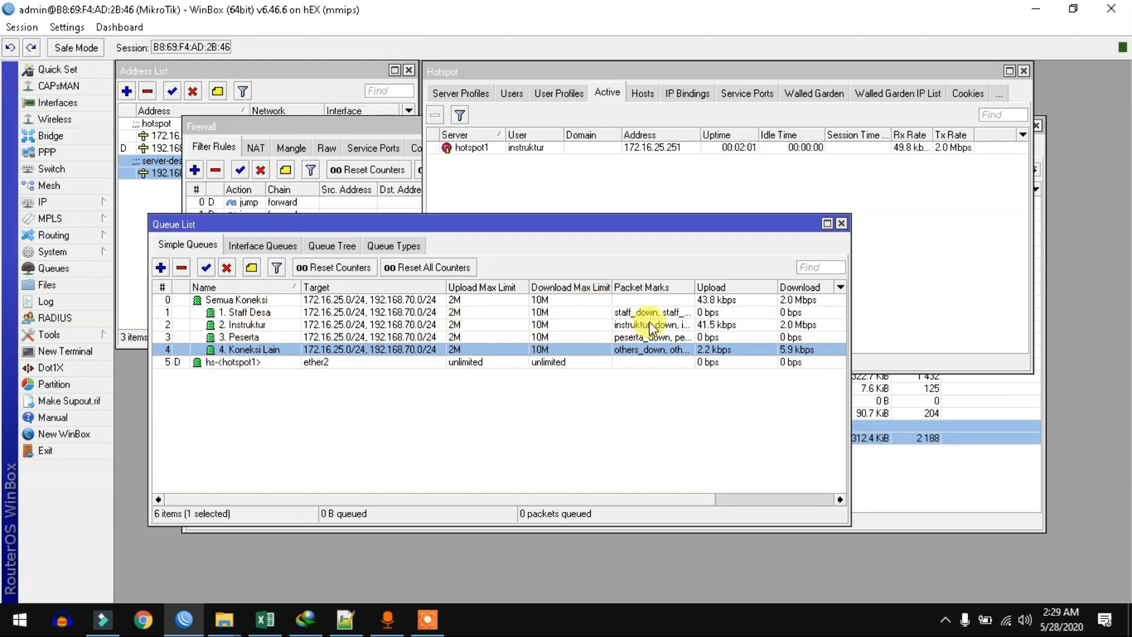
pyautogui.moveTo(534, 288); pyautogui.dragTo(484, 287)
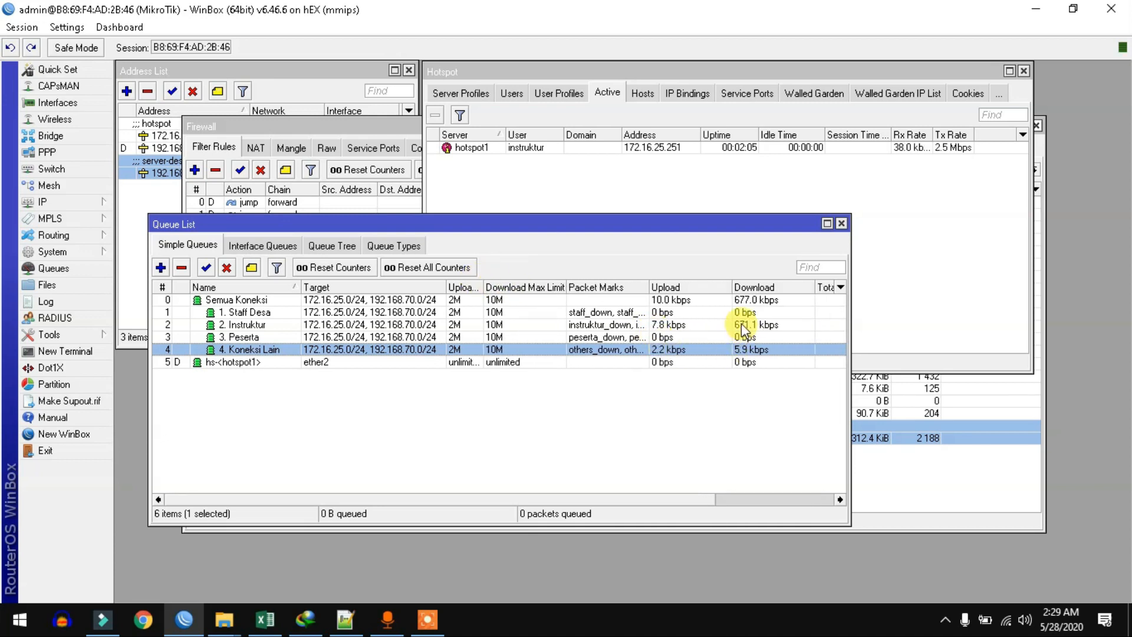
pyautogui.click(740, 324)
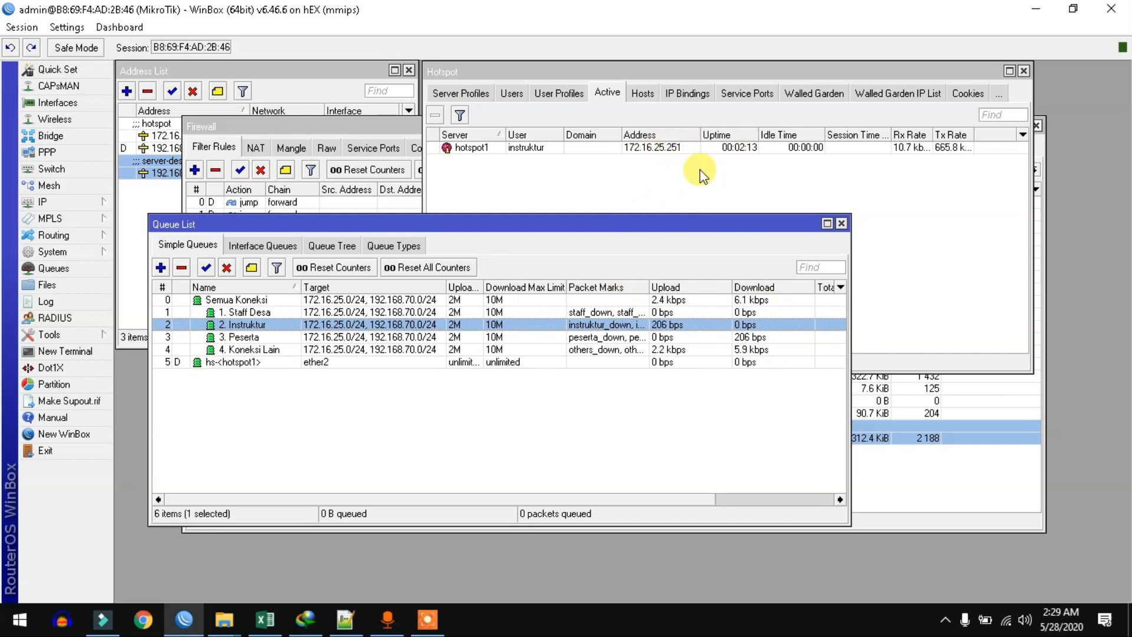
# Step: Filter the firewall Address Lists to instruktur-list and select its 172.16.25.251 entry
pyautogui.click(76, 197)
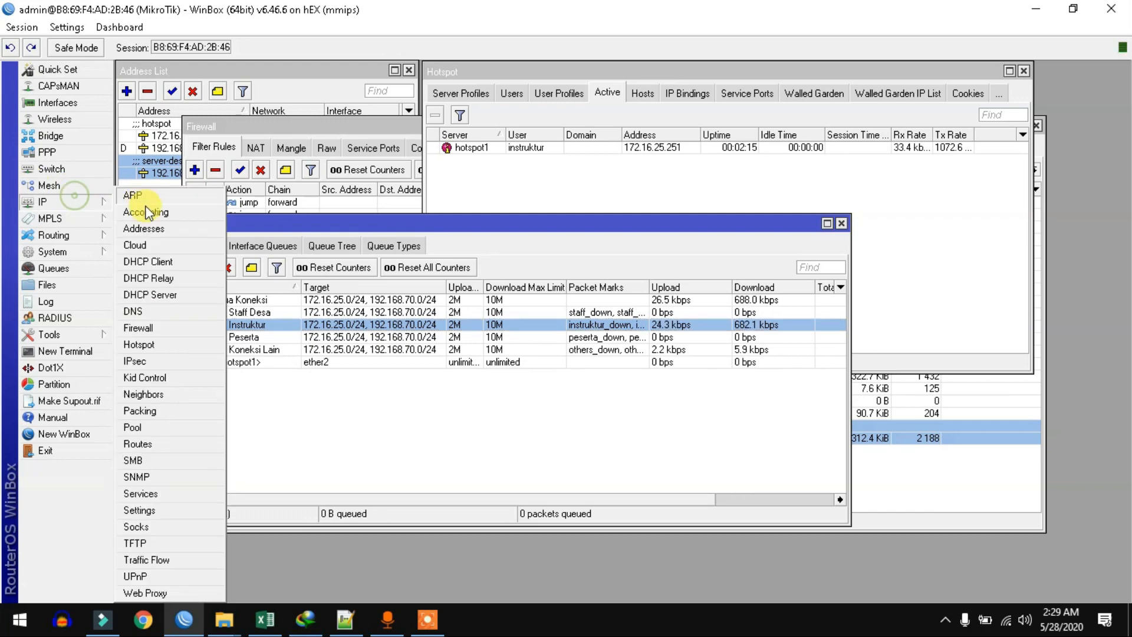
pyautogui.click(155, 327)
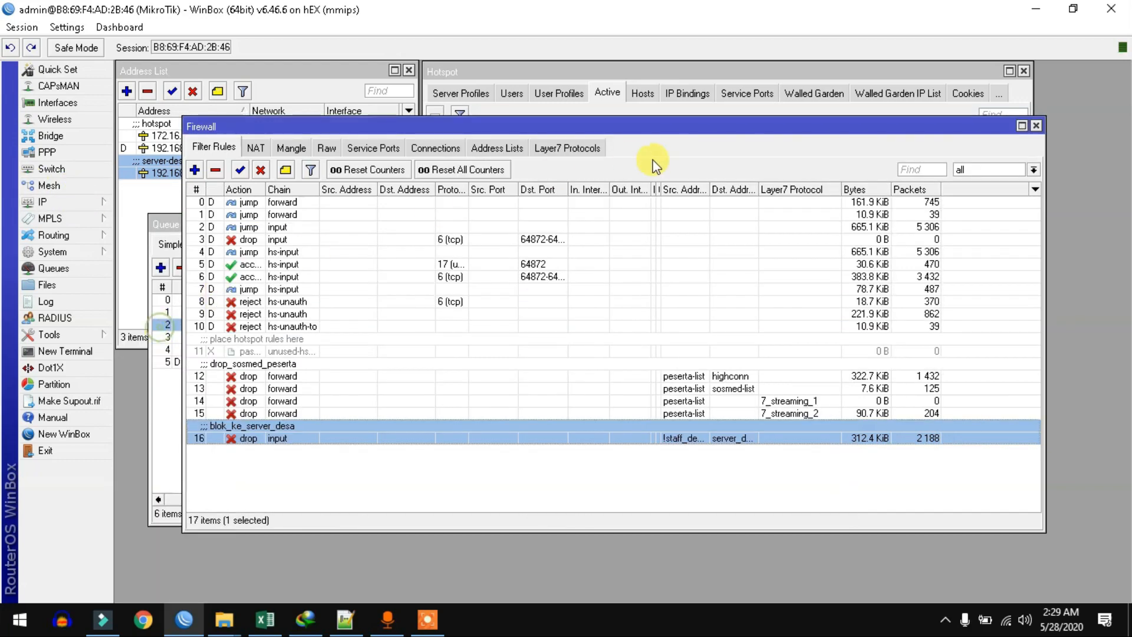
pyautogui.click(503, 147)
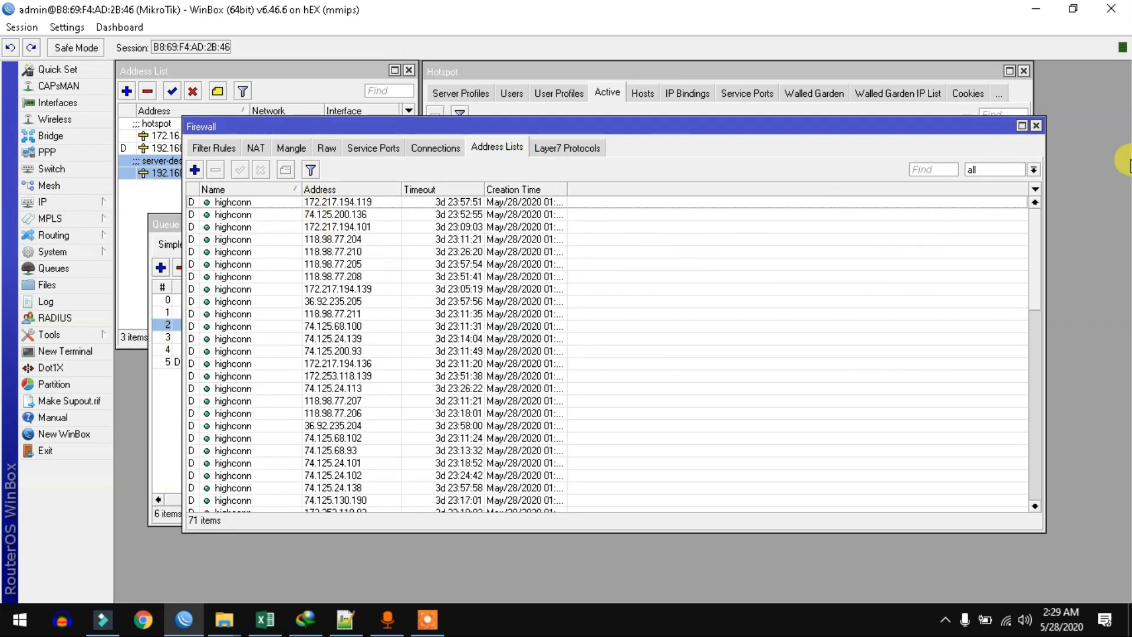
pyautogui.click(1034, 169)
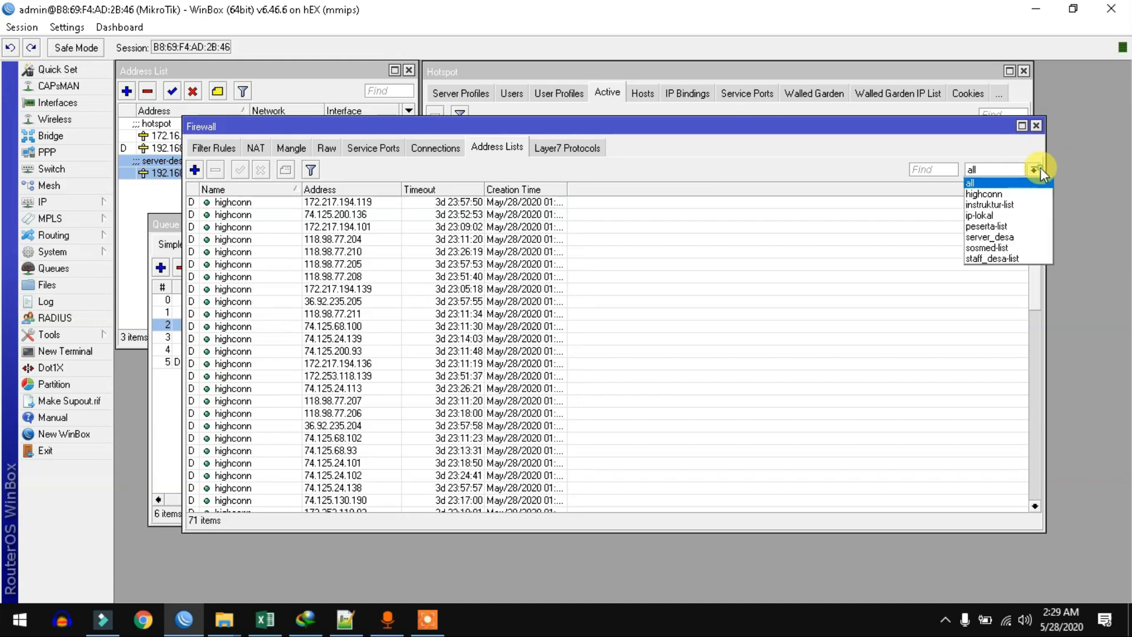
pyautogui.click(997, 205)
pyautogui.moveTo(354, 126); pyautogui.dragTo(481, 113)
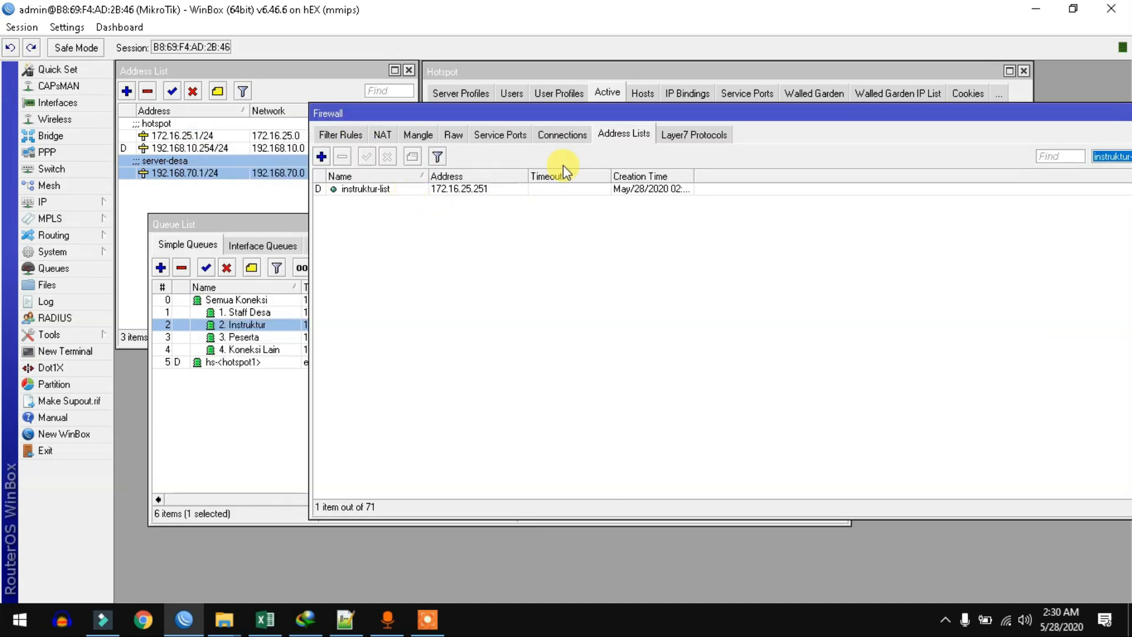
pyautogui.click(367, 189)
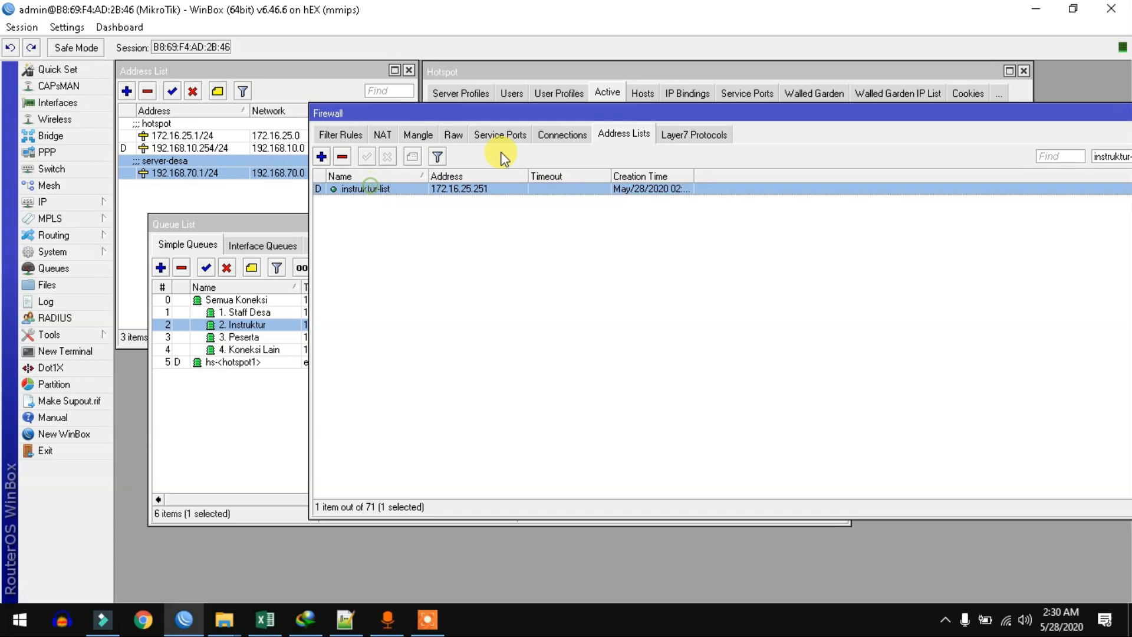
# Step: View the mangle rules, add a CPU gauge to the toolbar, then check Raw and Filter Rules
pyautogui.click(420, 136)
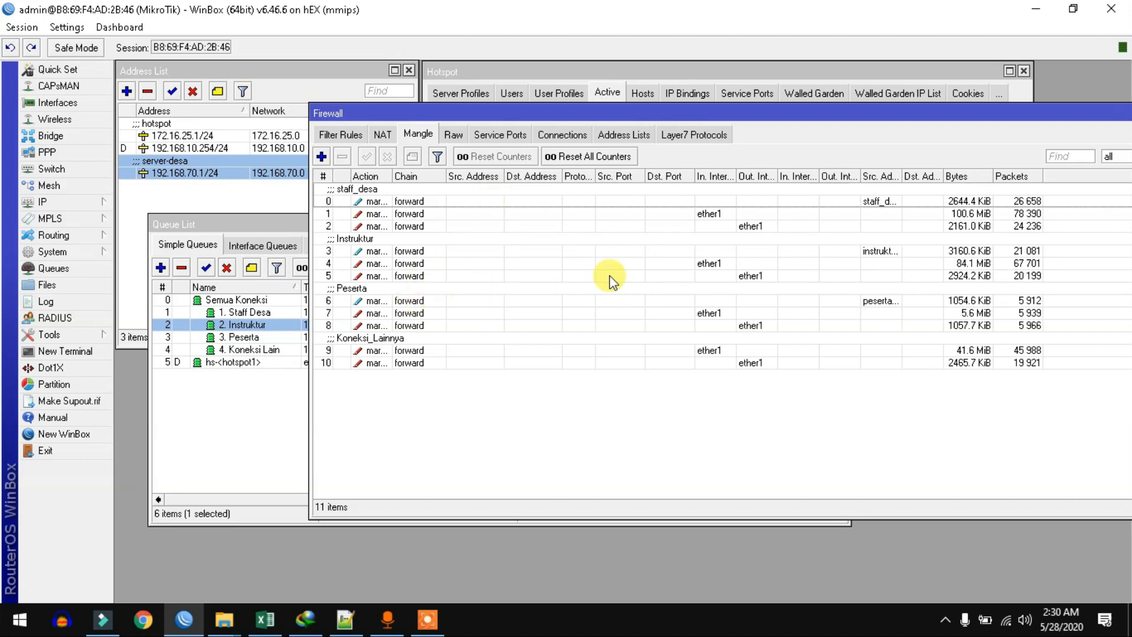
pyautogui.rightClick(1011, 58)
pyautogui.click(1039, 105)
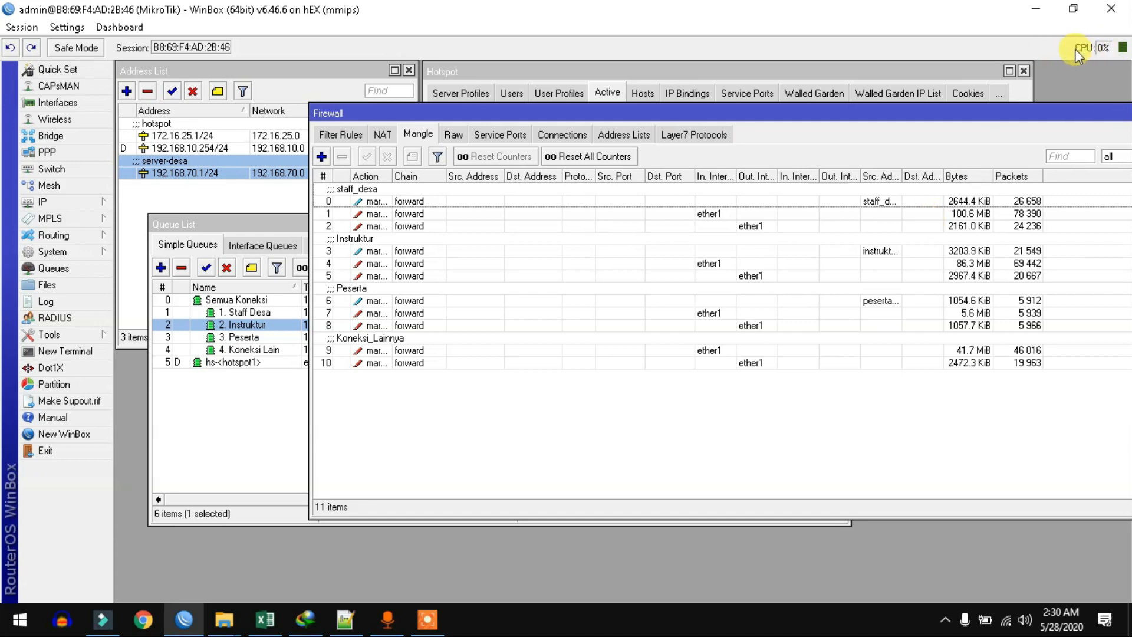
pyautogui.moveTo(1066, 108); pyautogui.dragTo(912, 121)
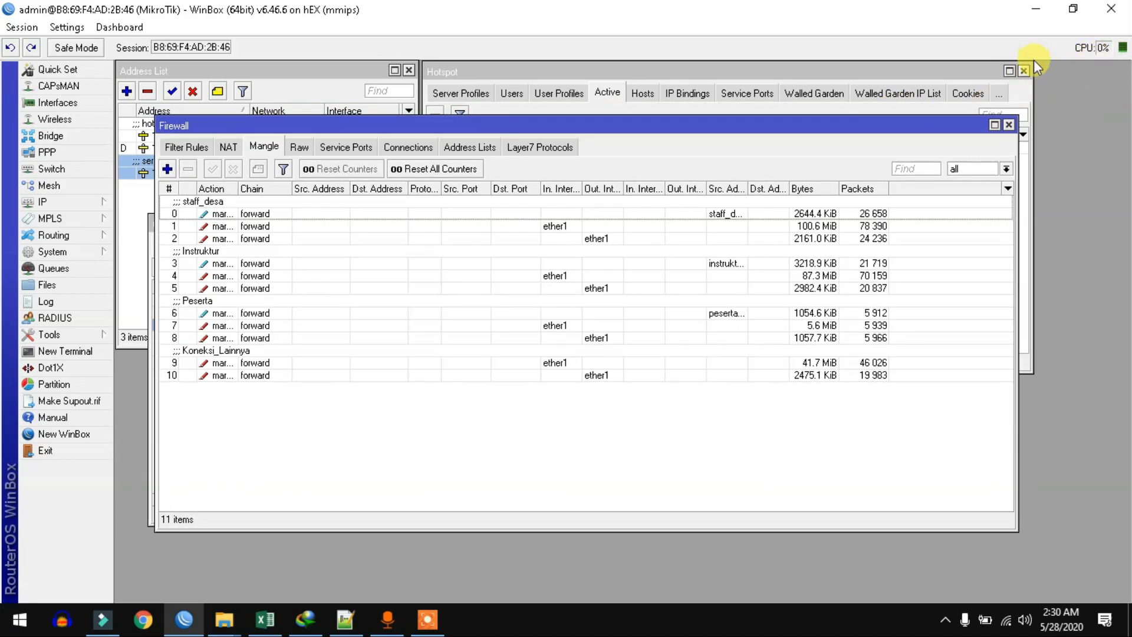
pyautogui.click(298, 146)
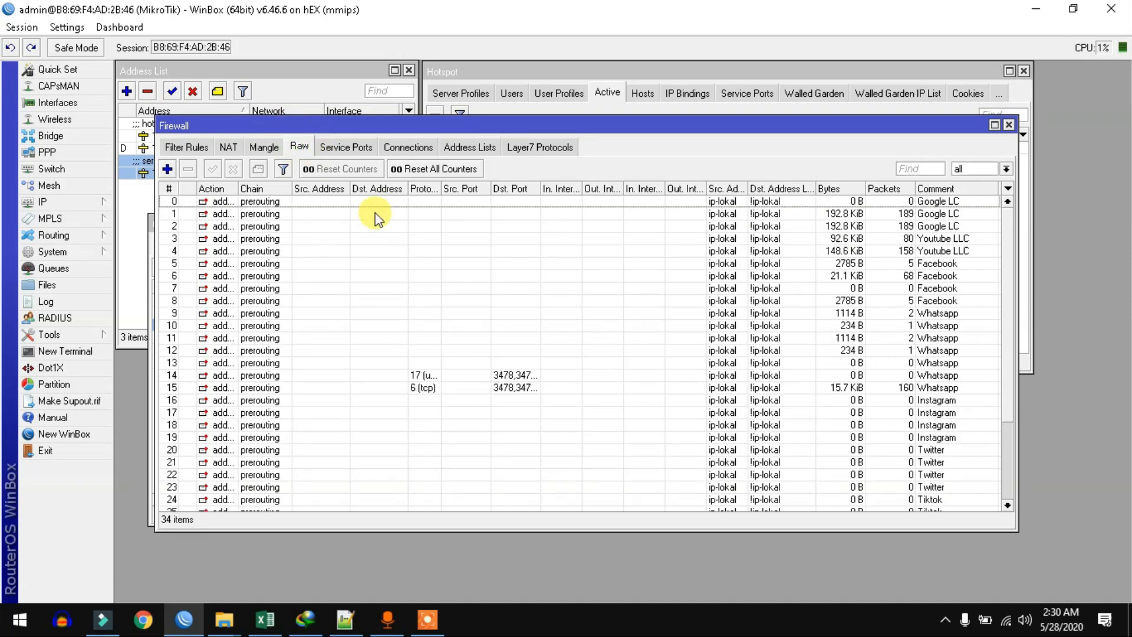
pyautogui.moveTo(1011, 298); pyautogui.dragTo(1013, 416)
pyautogui.click(187, 146)
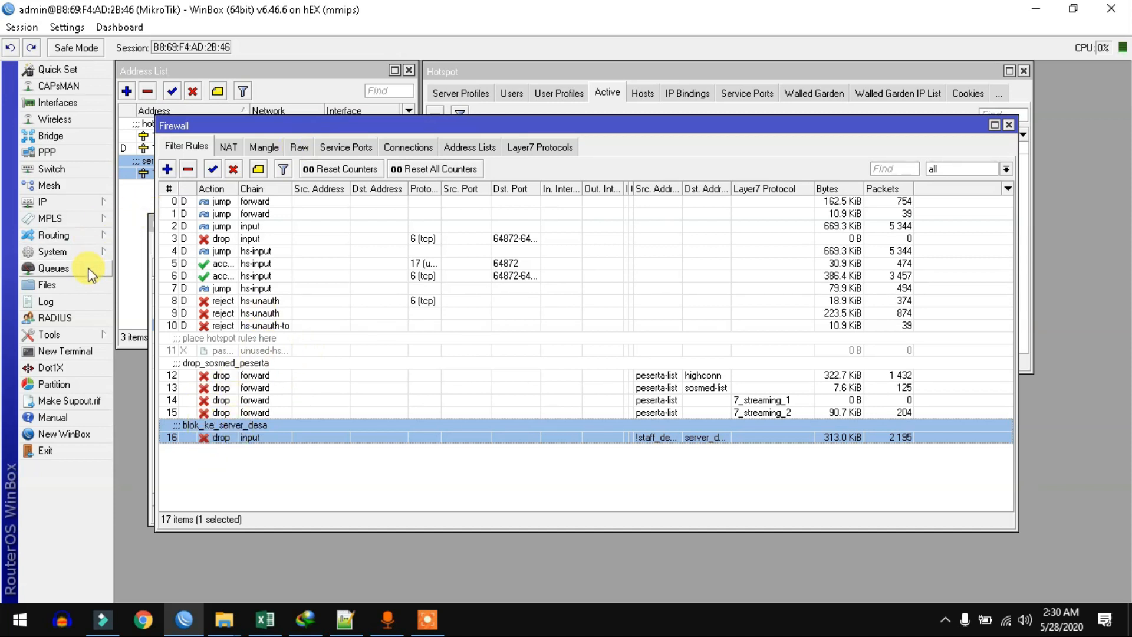
# Step: Recheck the Mangle and Raw rules, then move the Queue List window slightly higher
pyautogui.click(264, 147)
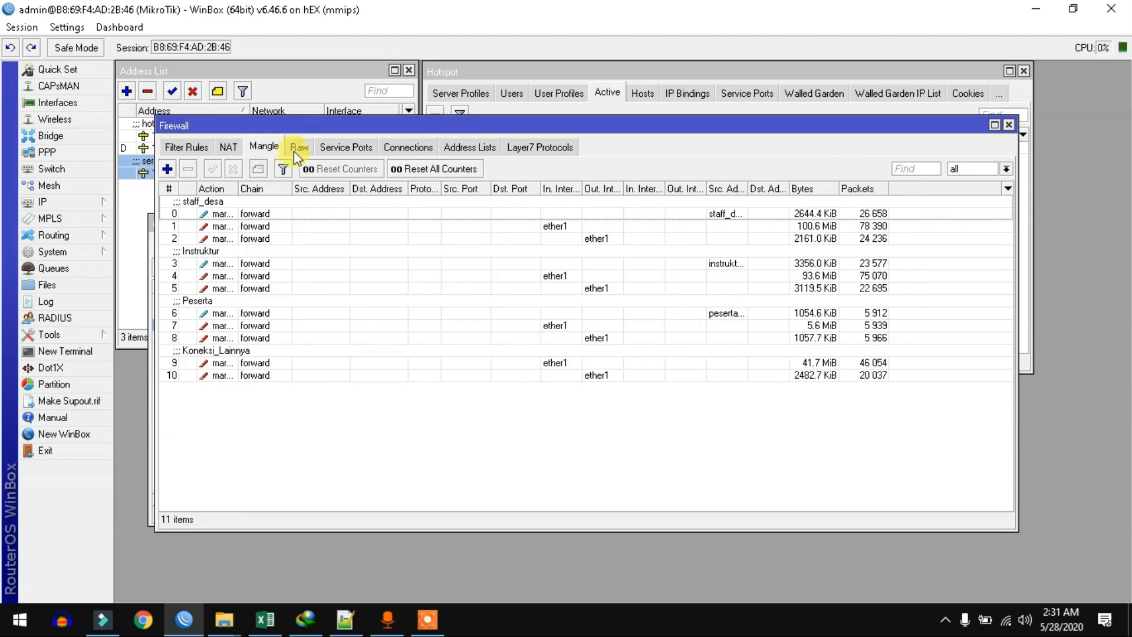
pyautogui.click(299, 147)
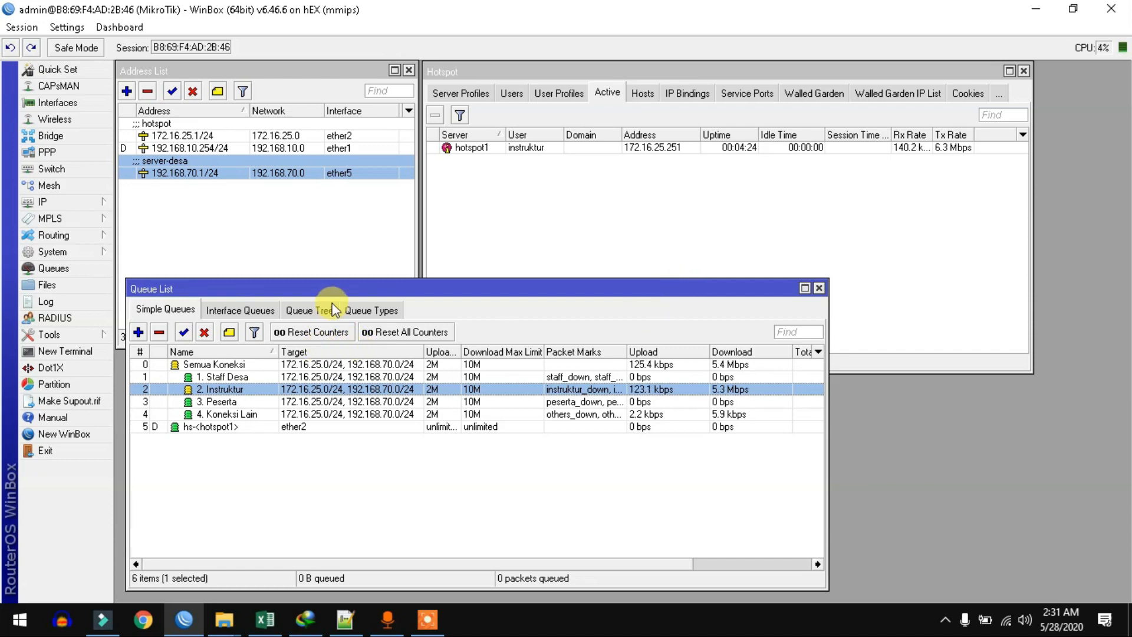
pyautogui.moveTo(331, 284); pyautogui.dragTo(319, 265)
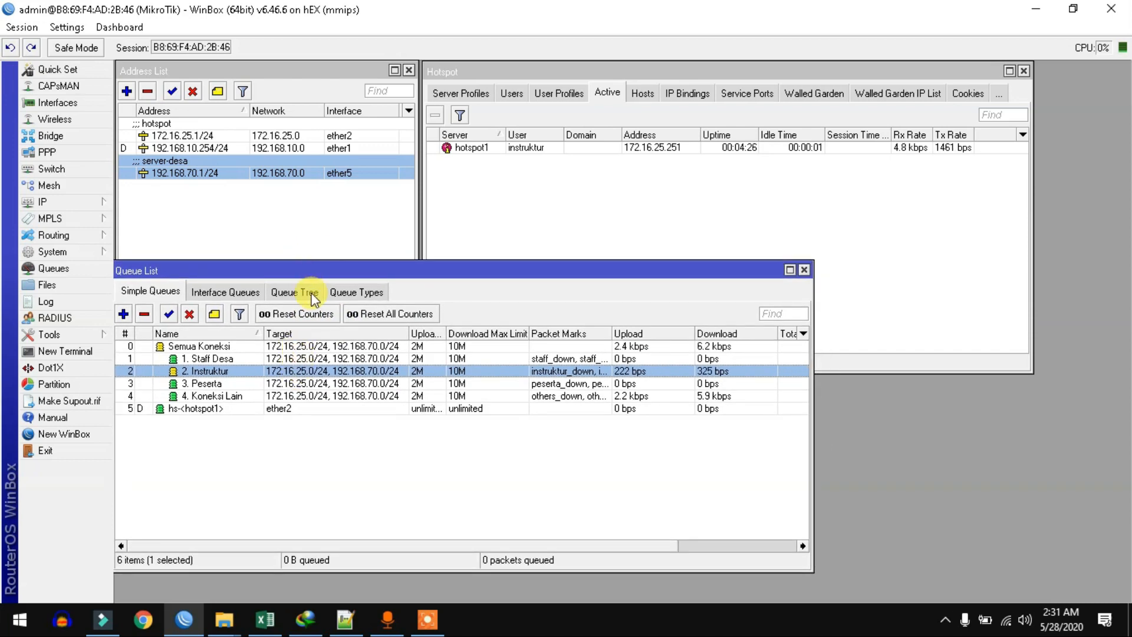